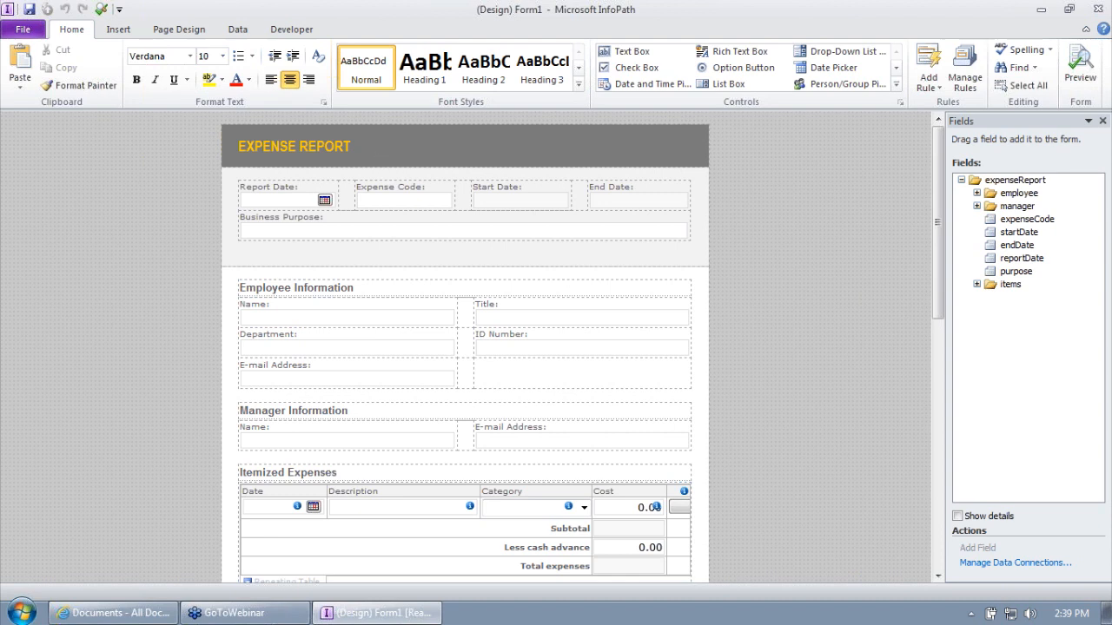
# - Inspect the expense form by selecting the EXPENSE REPORT title and the Expense Code box's binding
pyautogui.click(371, 145)
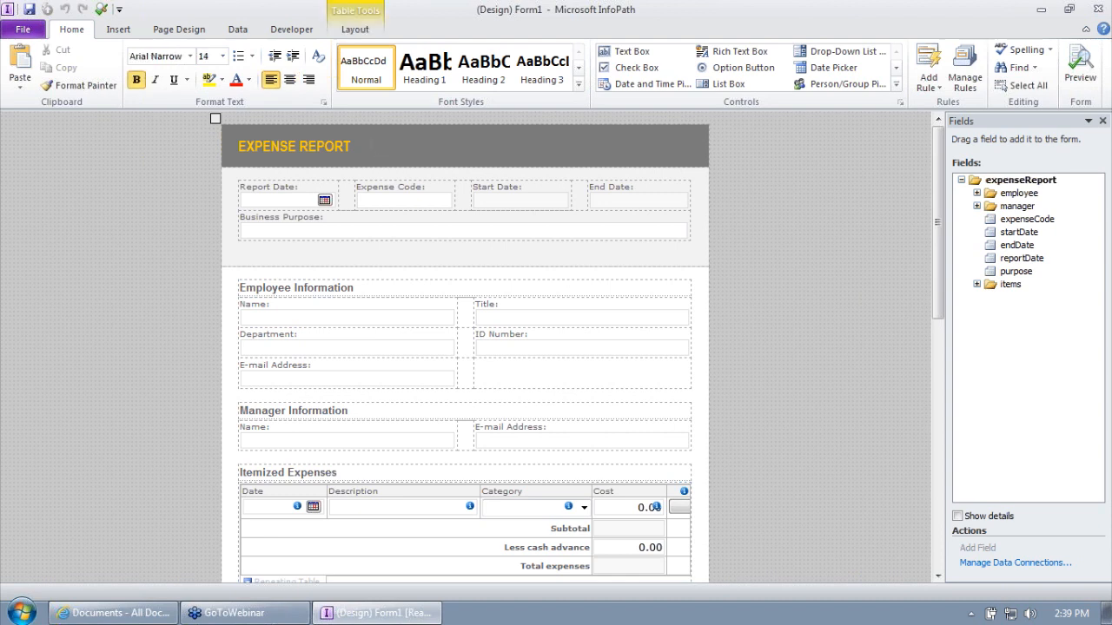
pyautogui.click(443, 205)
pyautogui.scroll(-10, 556, 430)
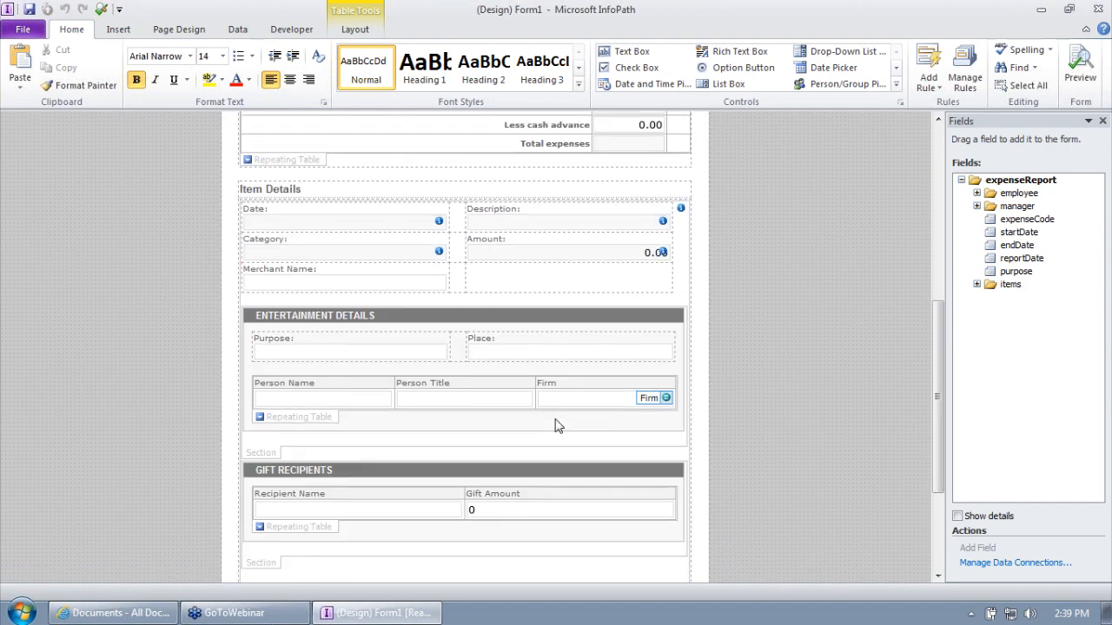
pyautogui.scroll(-4, 556, 426)
pyautogui.scroll(14, 571, 405)
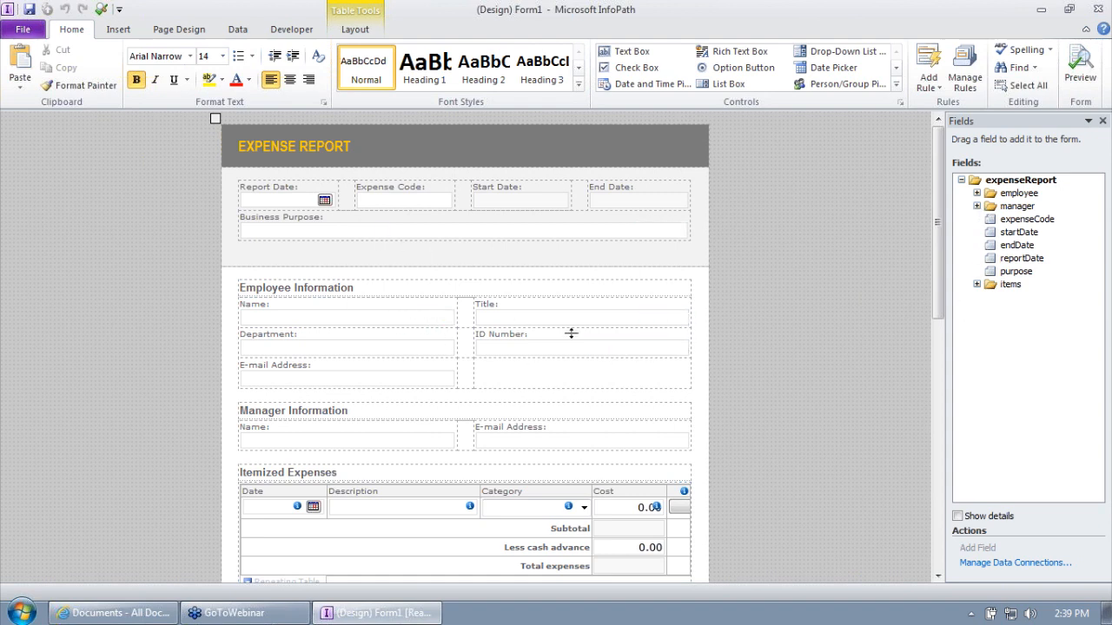
# - Expand items and item in the Fields pane, highlight the item table, then deselect it
pyautogui.click(977, 284)
pyautogui.click(992, 297)
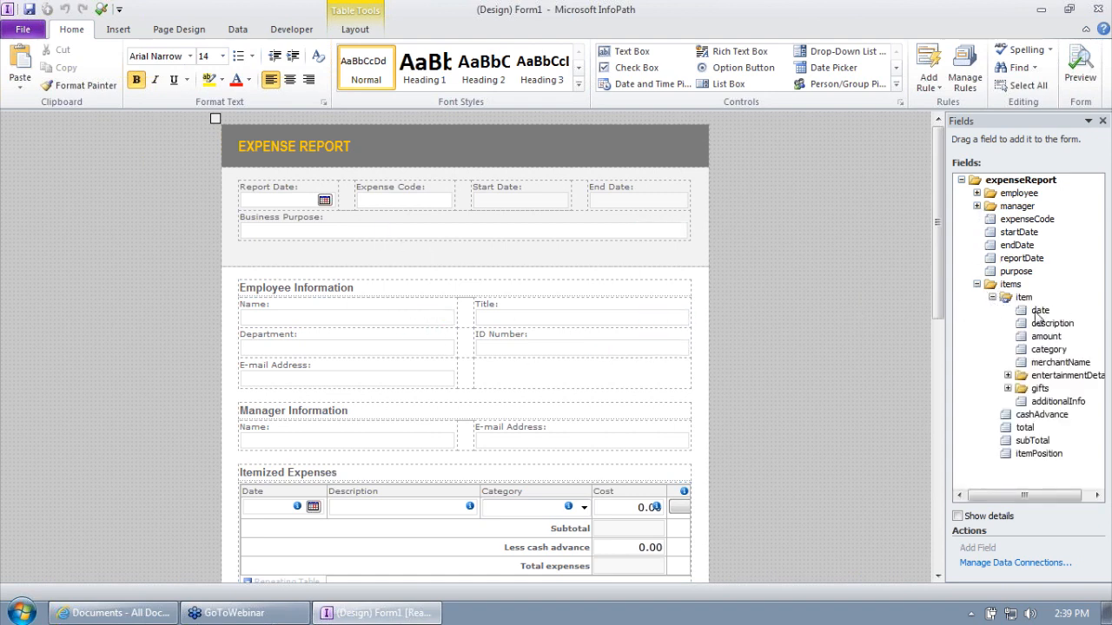
pyautogui.click(1025, 298)
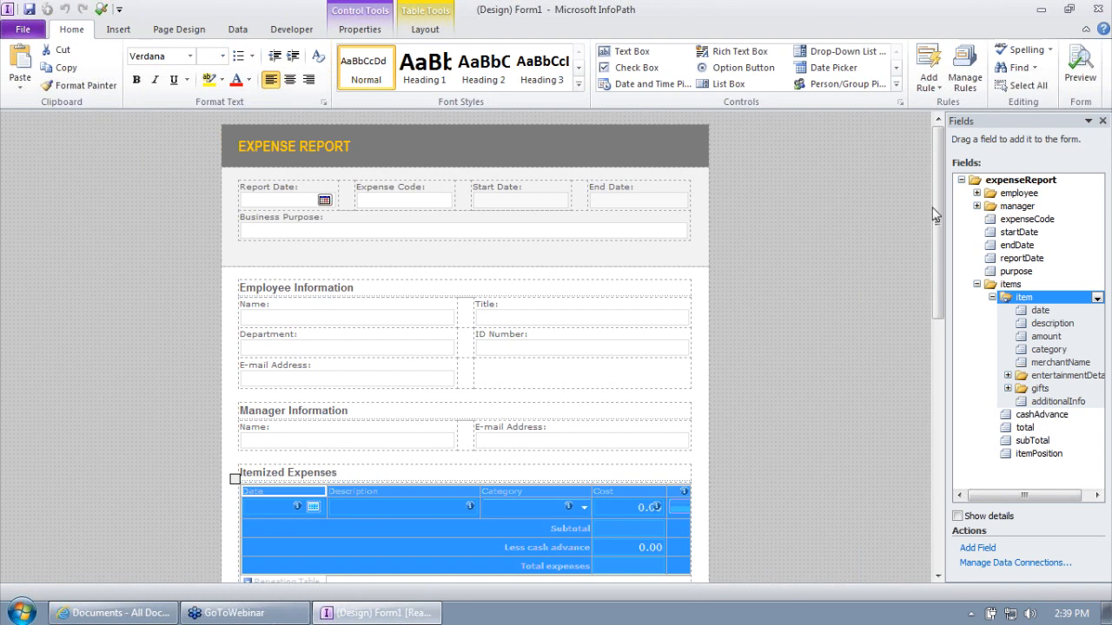
pyautogui.click(423, 255)
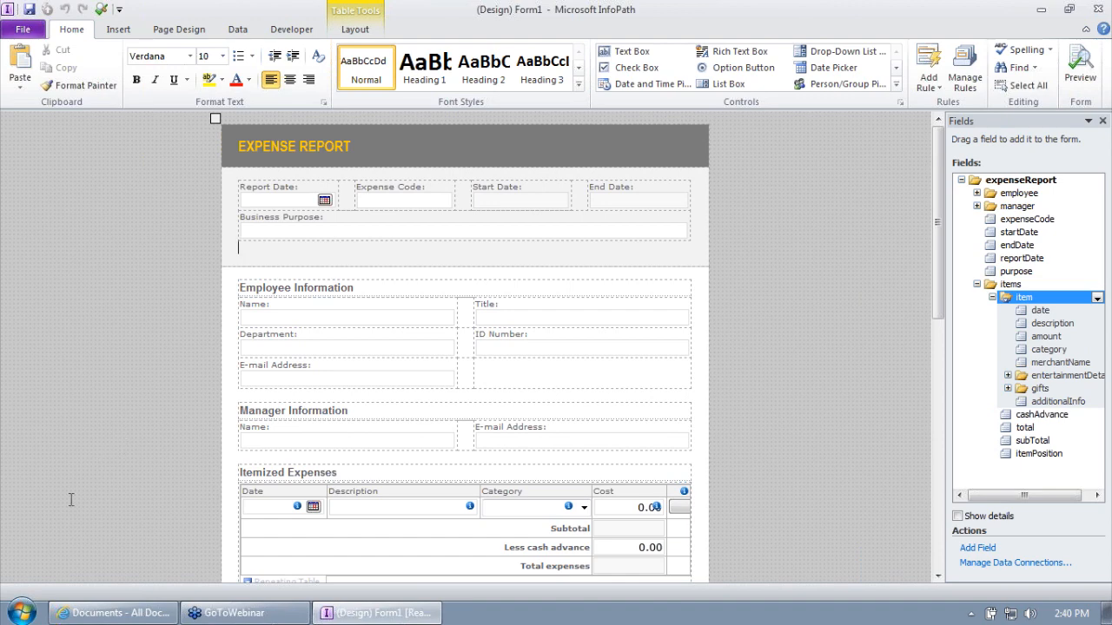
# - Try a Remote Desktop connection to training.formsboard.com and dismiss the connection failure error
pyautogui.click(22, 613)
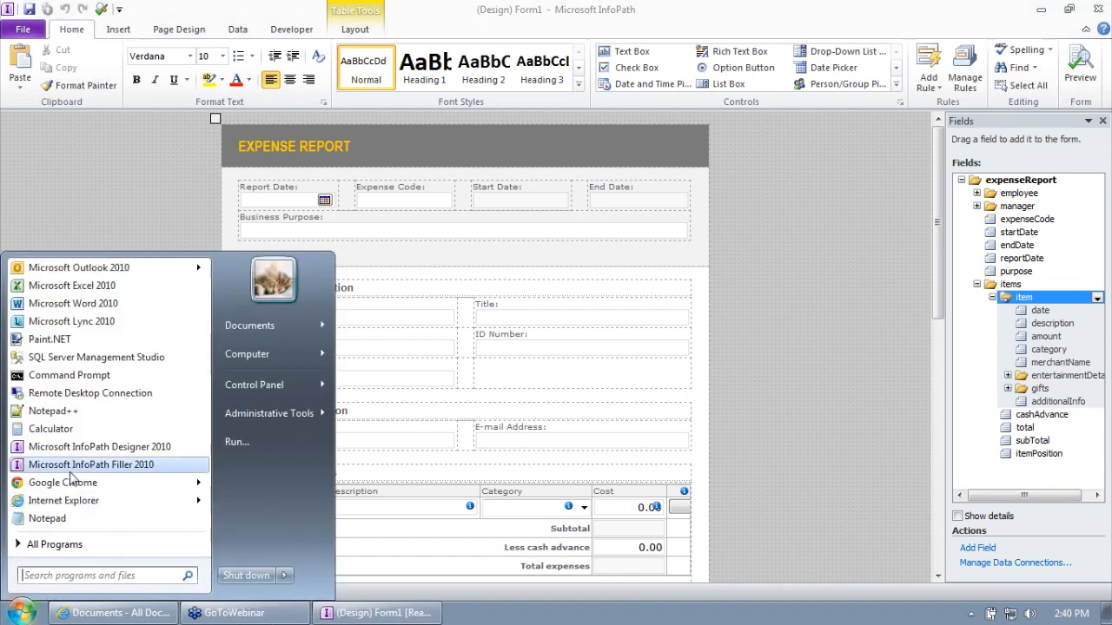
pyautogui.click(87, 403)
pyautogui.click(642, 205)
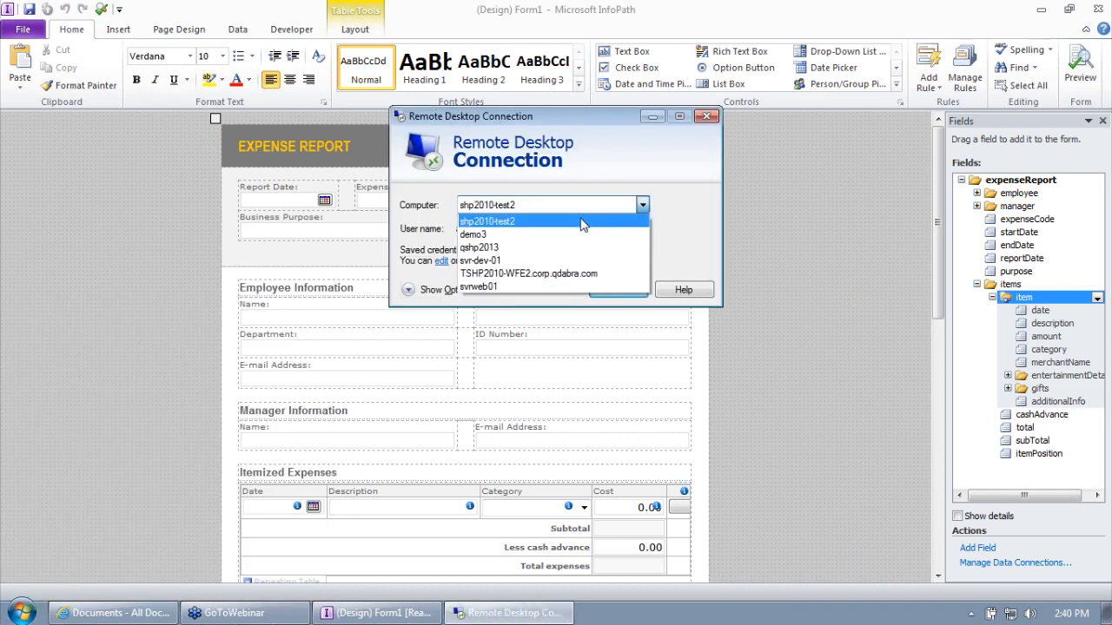
pyautogui.click(516, 221)
pyautogui.write('training')
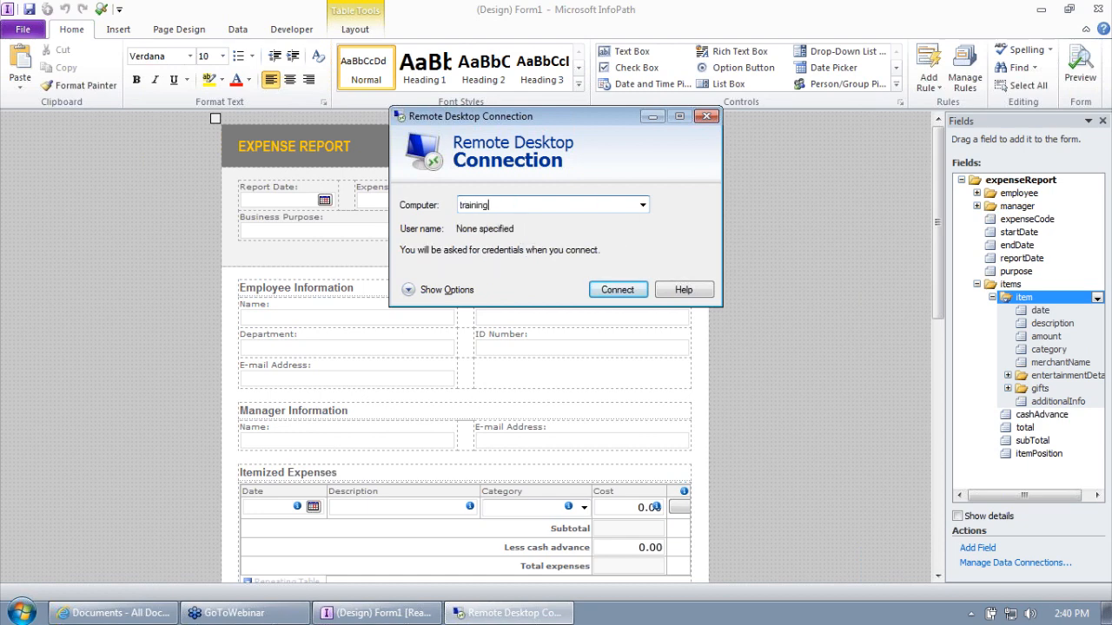
pyautogui.write('.formsboard.com')
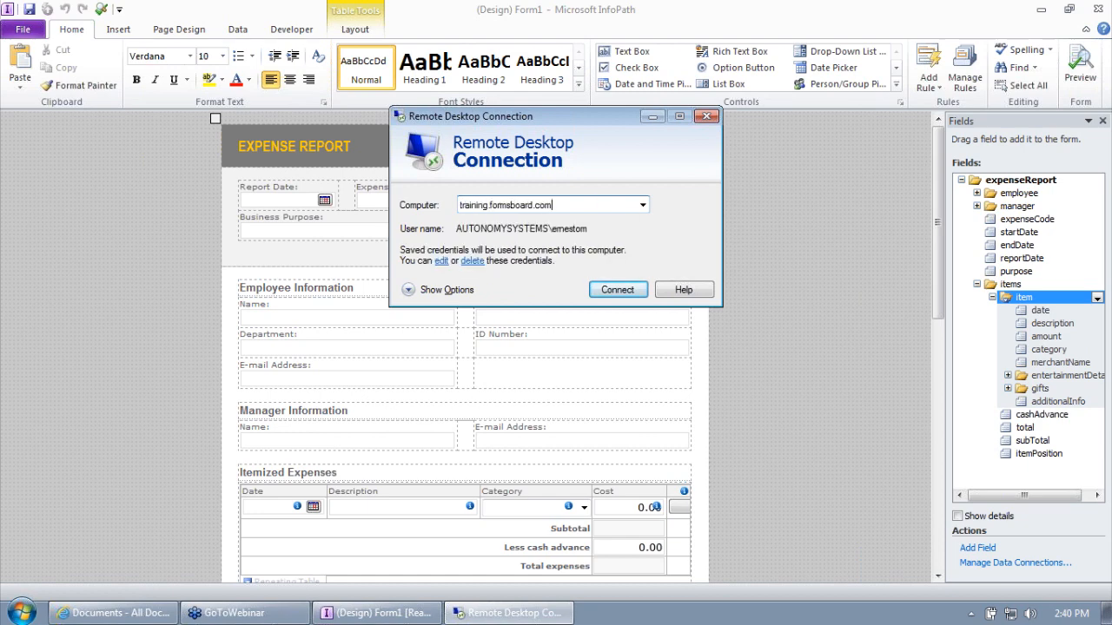
pyautogui.press('Return')
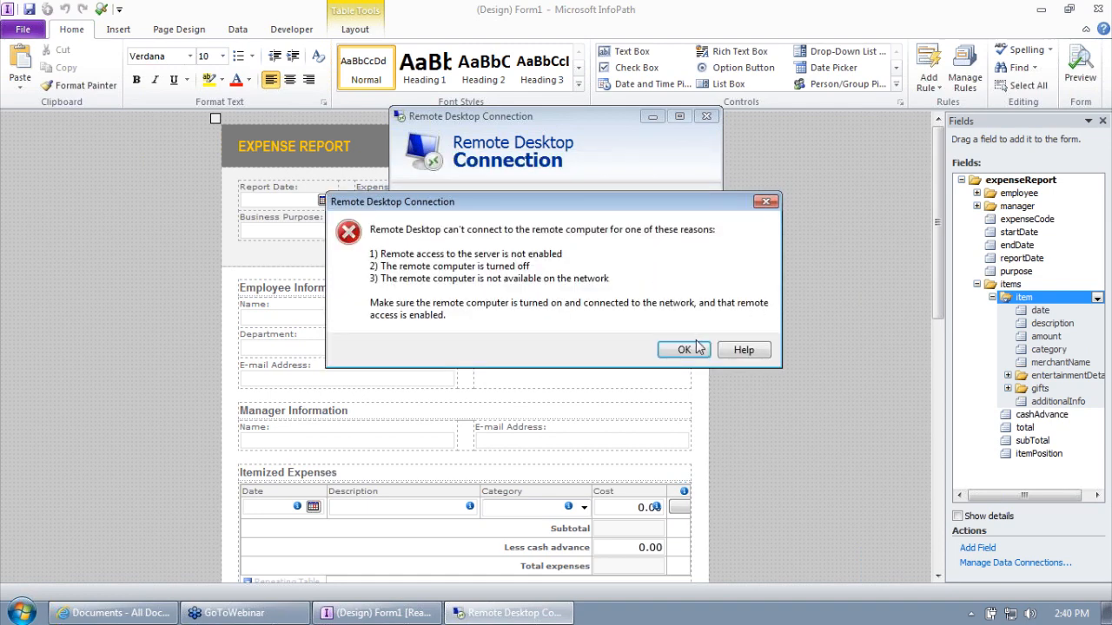
pyautogui.click(699, 346)
# - Connect to the Qdabra VPN from the network connections list
pyautogui.click(1011, 613)
pyautogui.click(1006, 473)
pyautogui.click(1060, 488)
pyautogui.click(452, 455)
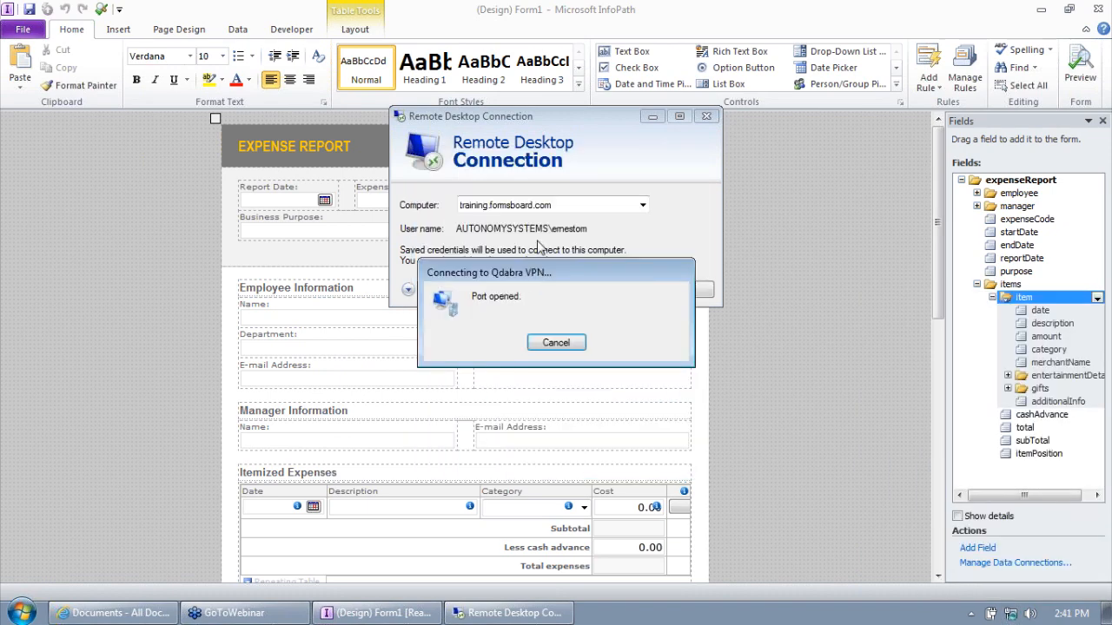
pyautogui.click(546, 206)
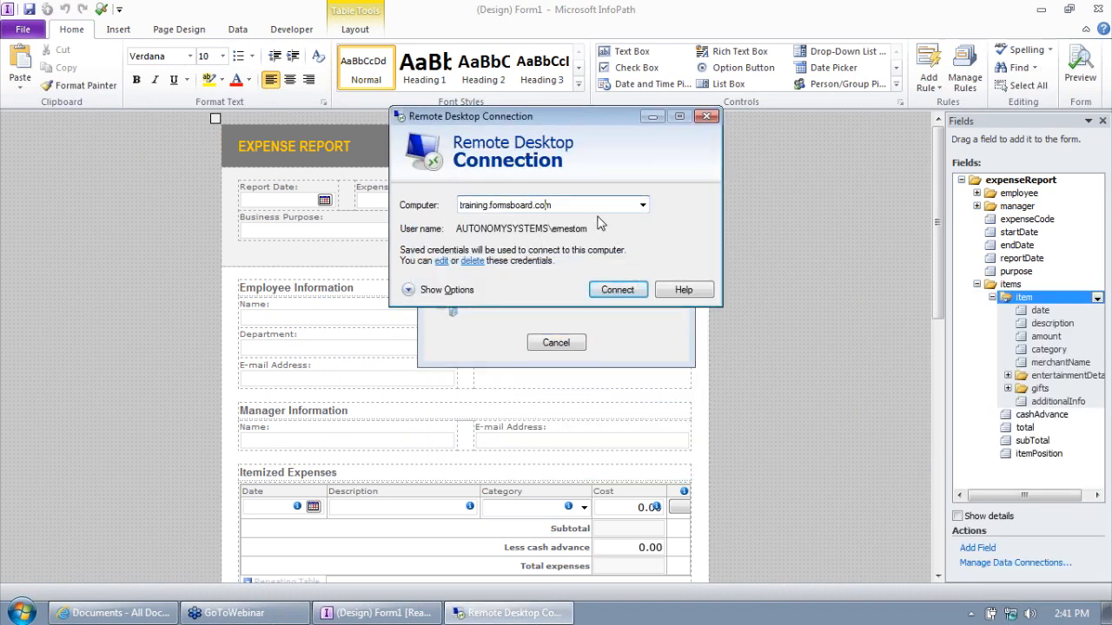
# - Connect Remote Desktop to qshp2010 and sign in with the account password
pyautogui.write('qshp2010')
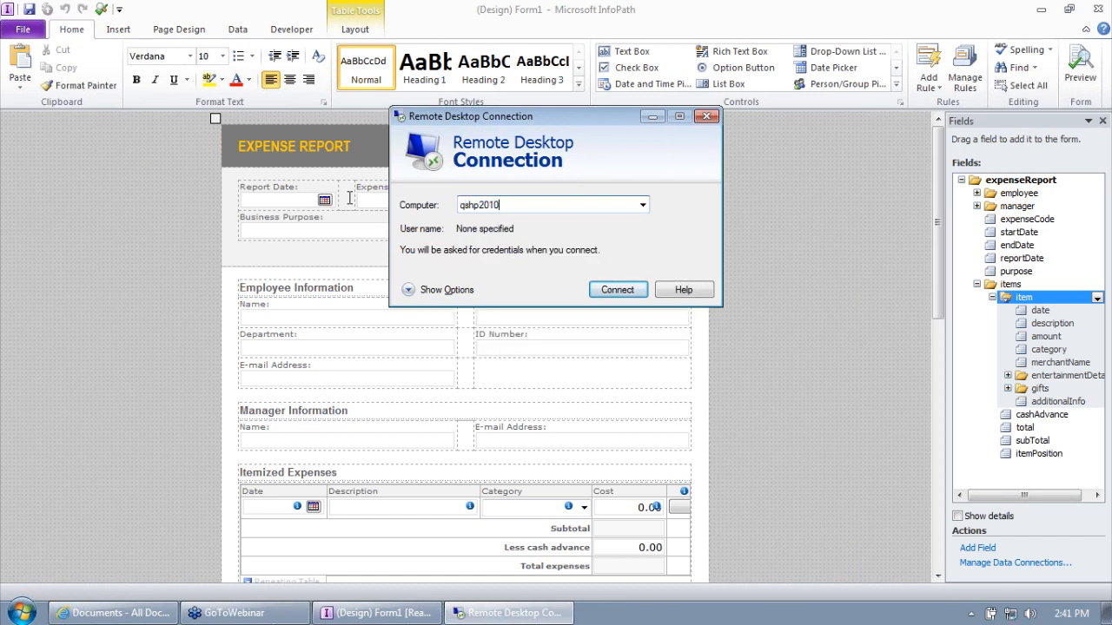
pyautogui.press('Return')
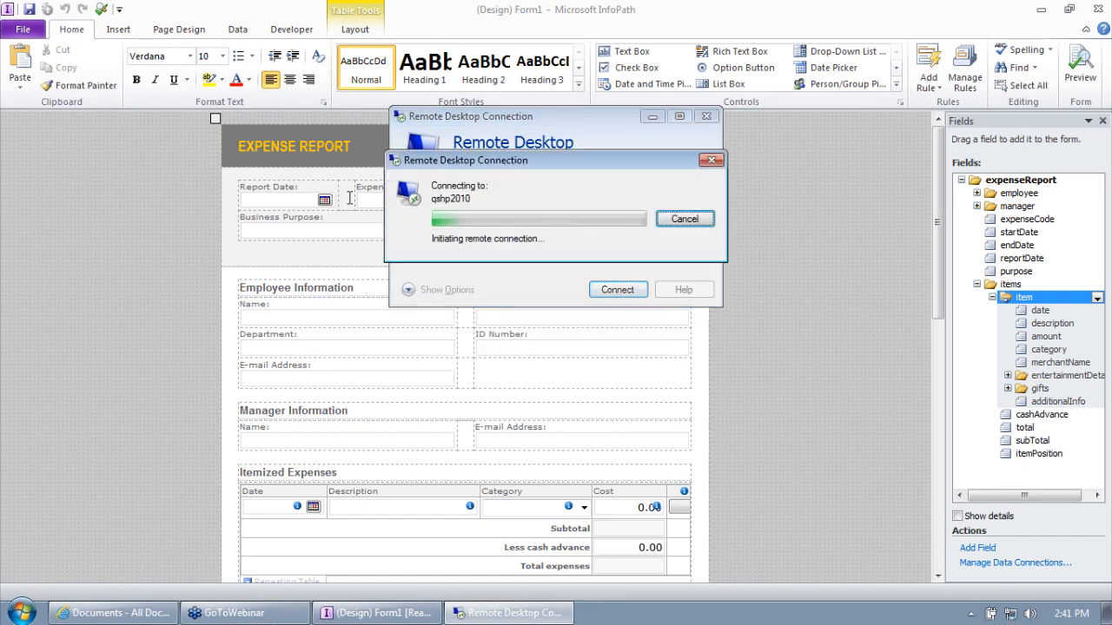
pyautogui.write('******')
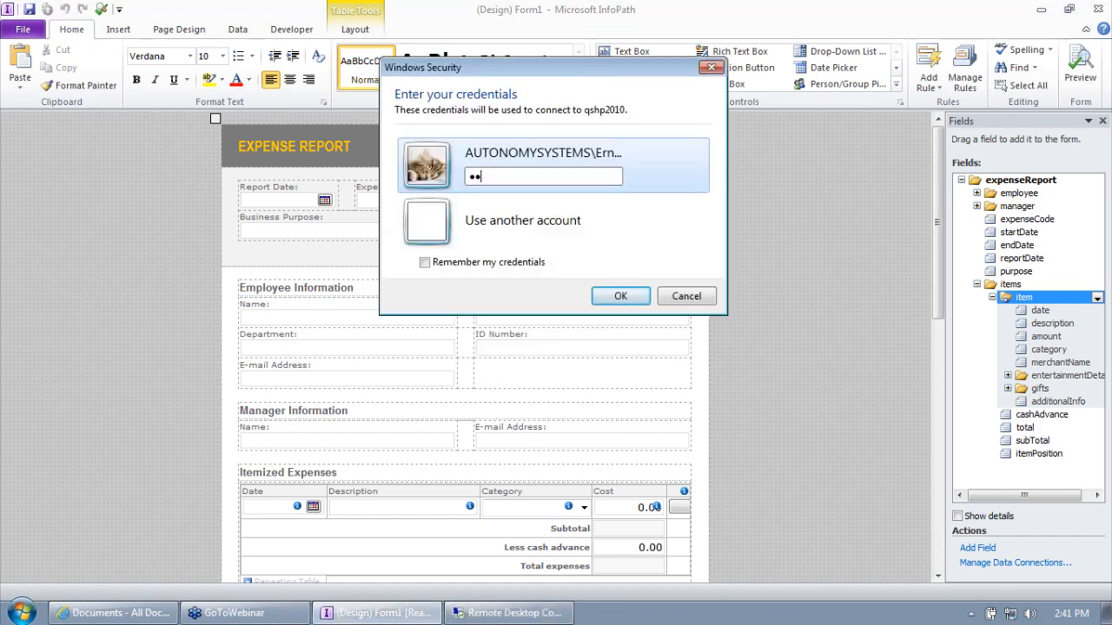
pyautogui.press('Return')
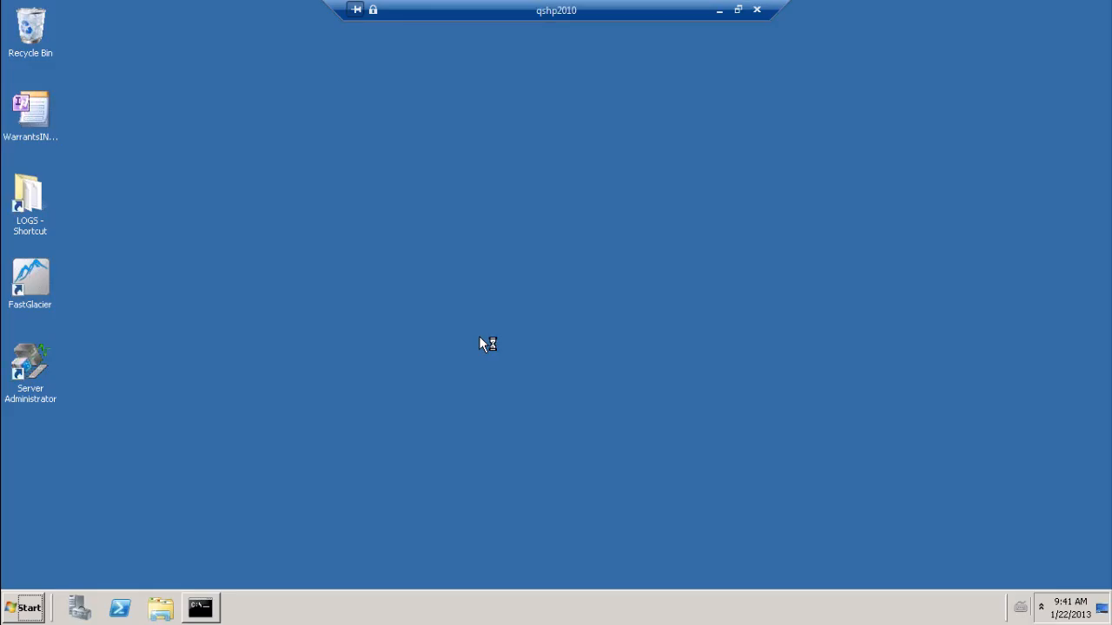
# - Browse the server to C:\inetpub\wwwroot\wss\VirtualDirectories\80 in Windows Explorer
pyautogui.click(14, 615)
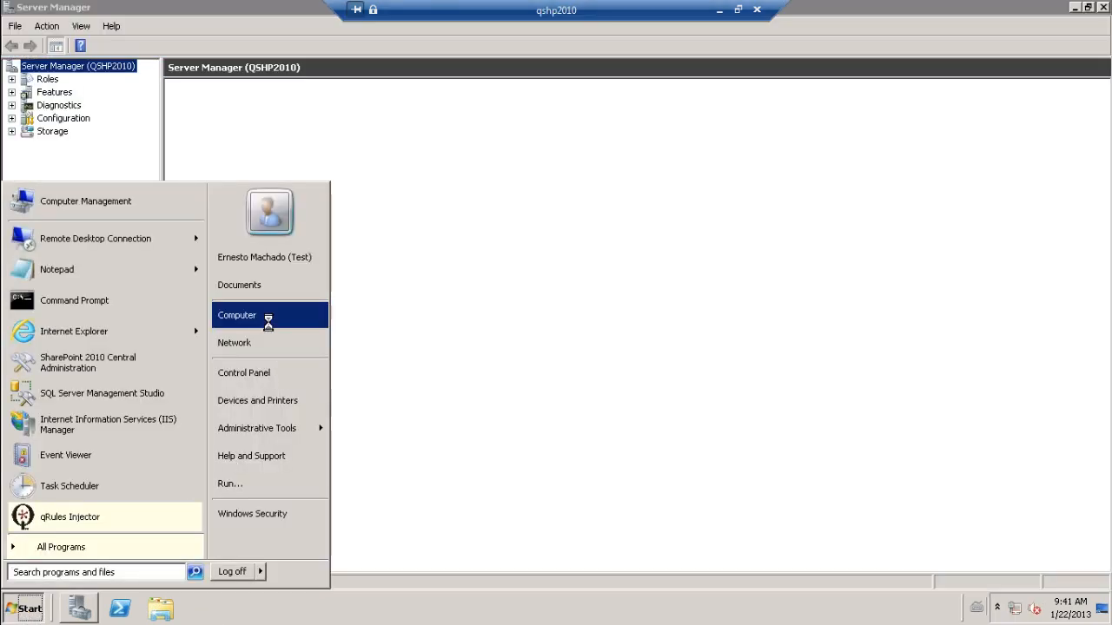
pyautogui.click(263, 316)
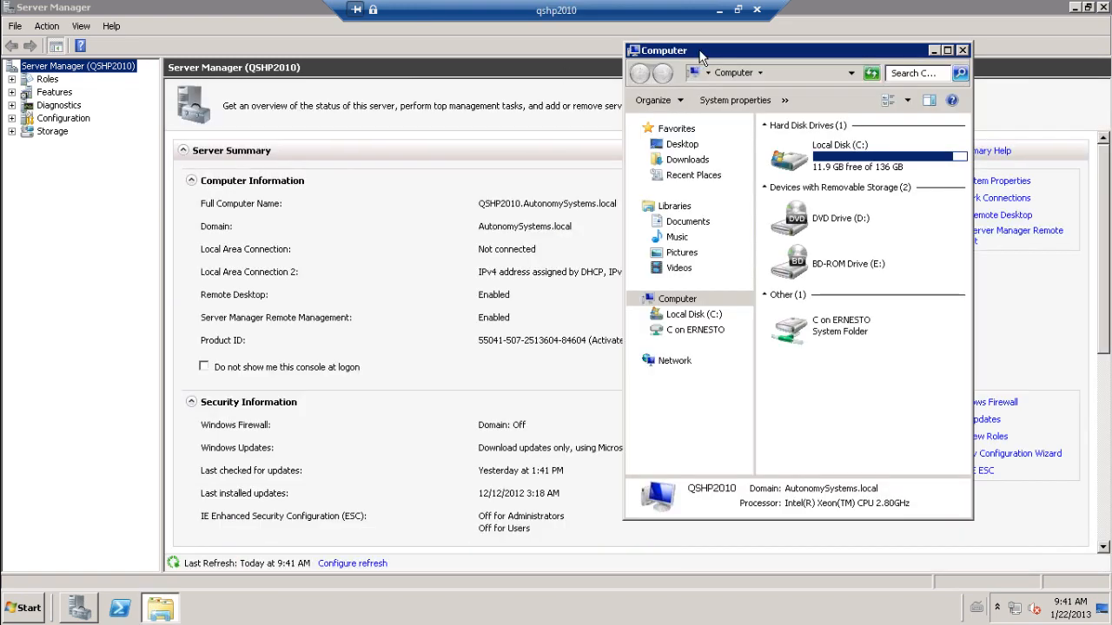
pyautogui.moveTo(708, 52); pyautogui.dragTo(387, 63)
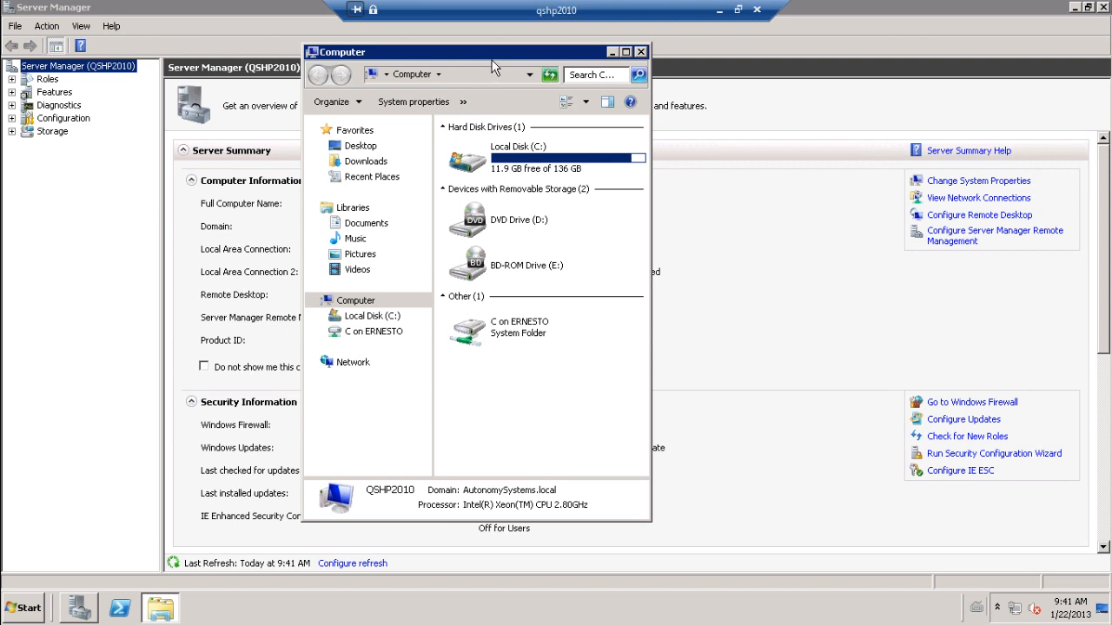
pyautogui.doubleClick(521, 149)
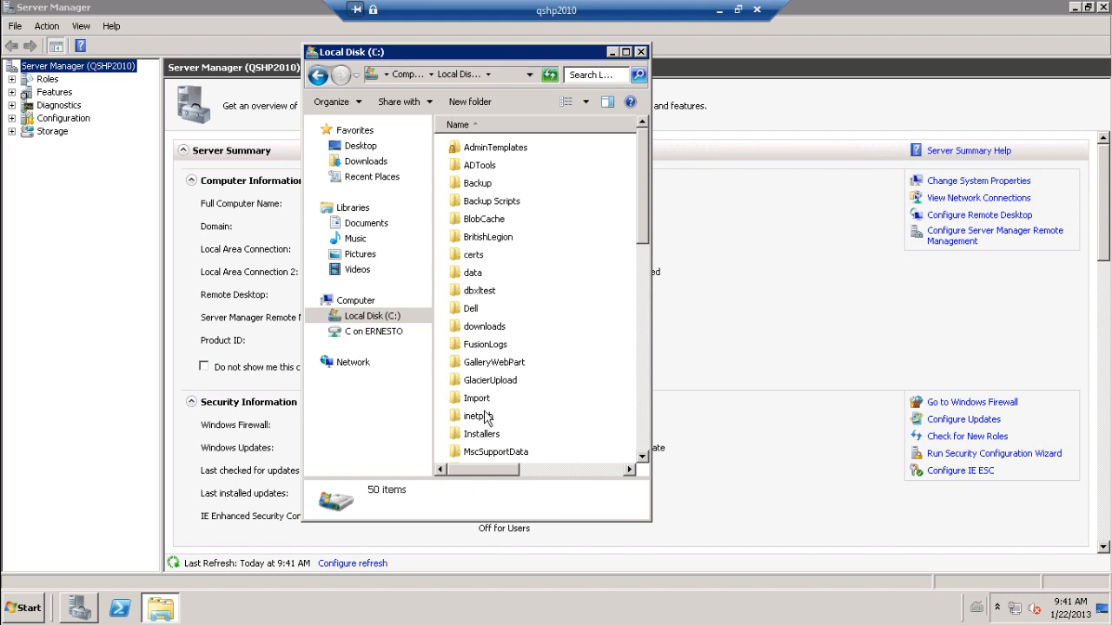
pyautogui.doubleClick(484, 417)
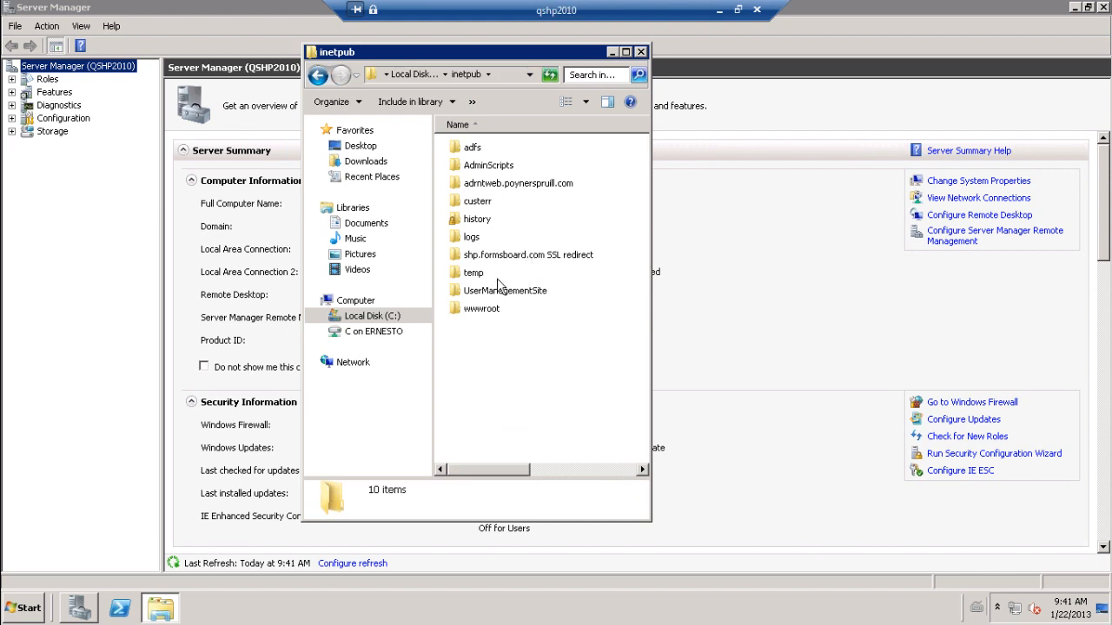
pyautogui.doubleClick(484, 313)
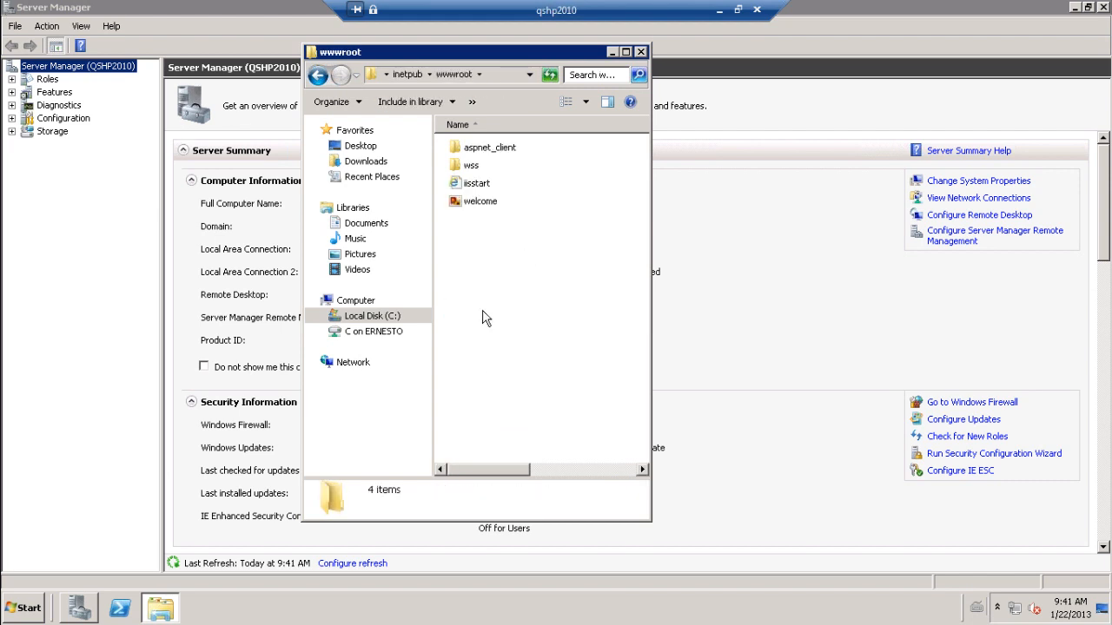
pyautogui.doubleClick(470, 169)
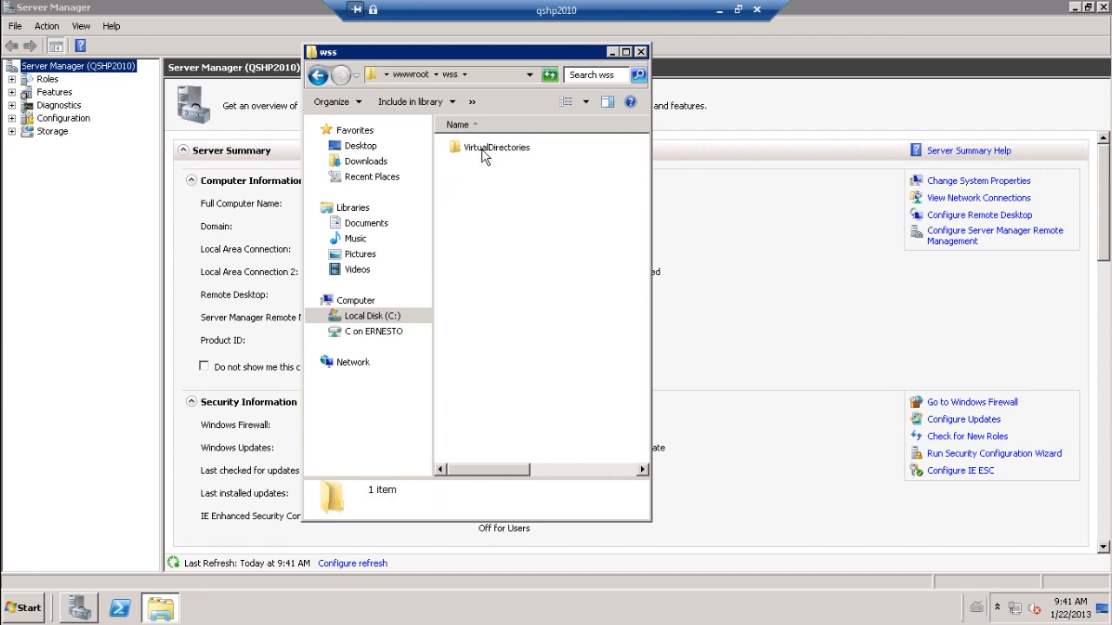
pyautogui.doubleClick(484, 154)
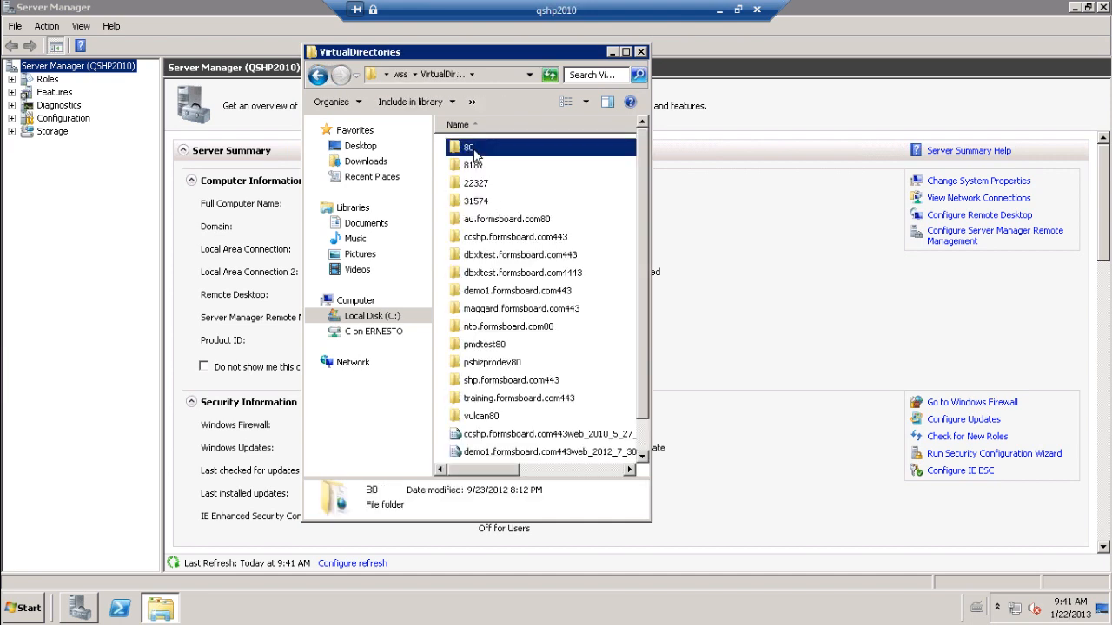
pyautogui.doubleClick(476, 151)
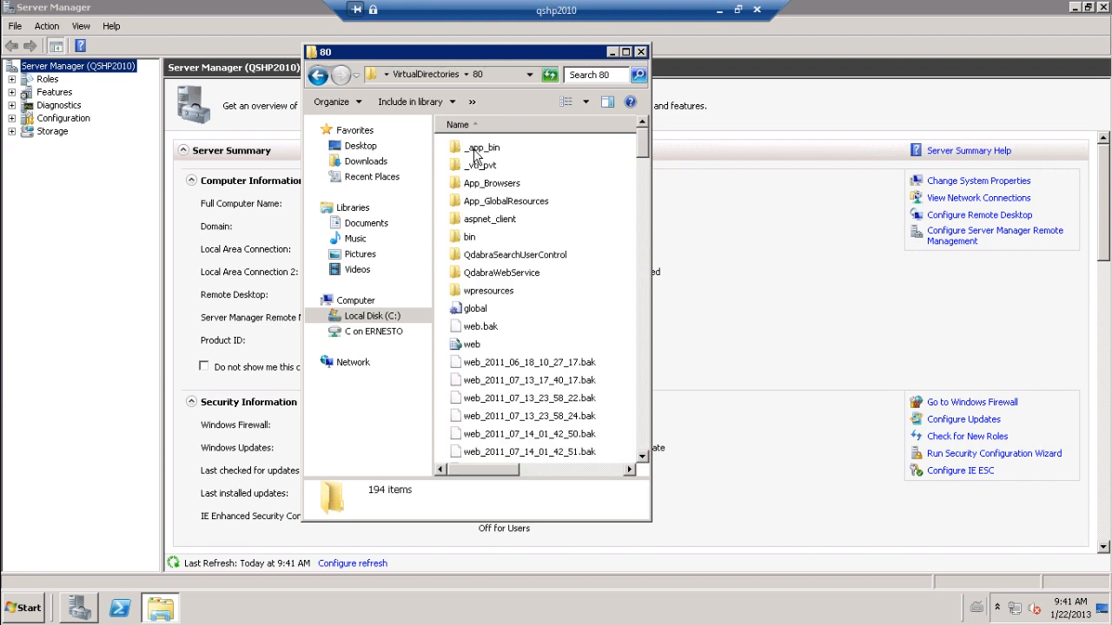
# - Open the QdabraWebService folder, close Server Manager, and right-click the web configuration file
pyautogui.click(536, 278)
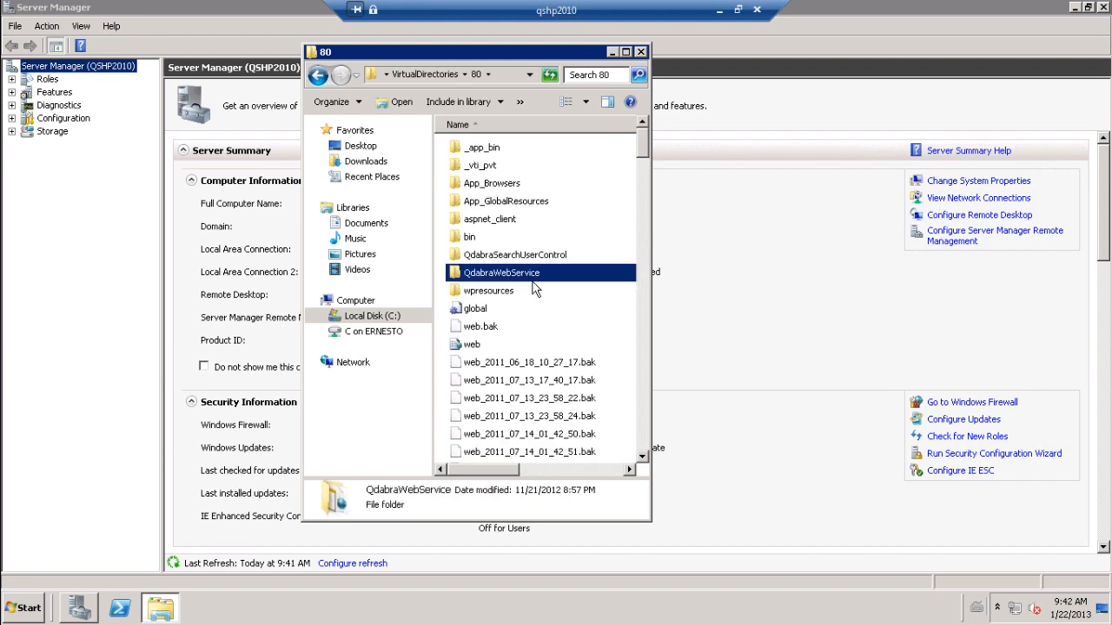
pyautogui.doubleClick(527, 275)
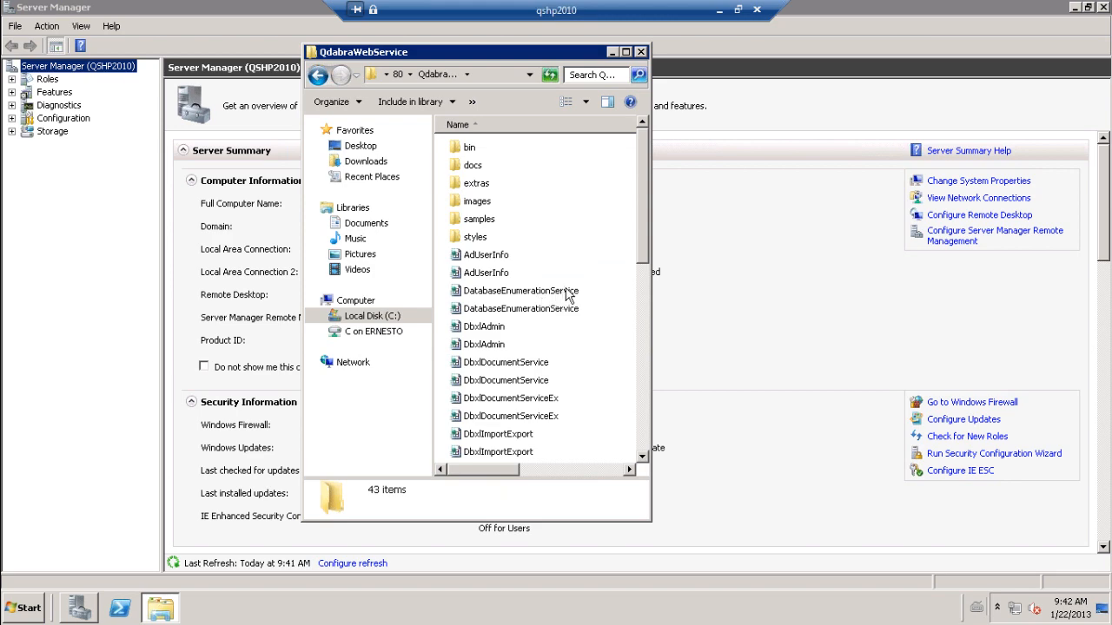
pyautogui.click(1104, 8)
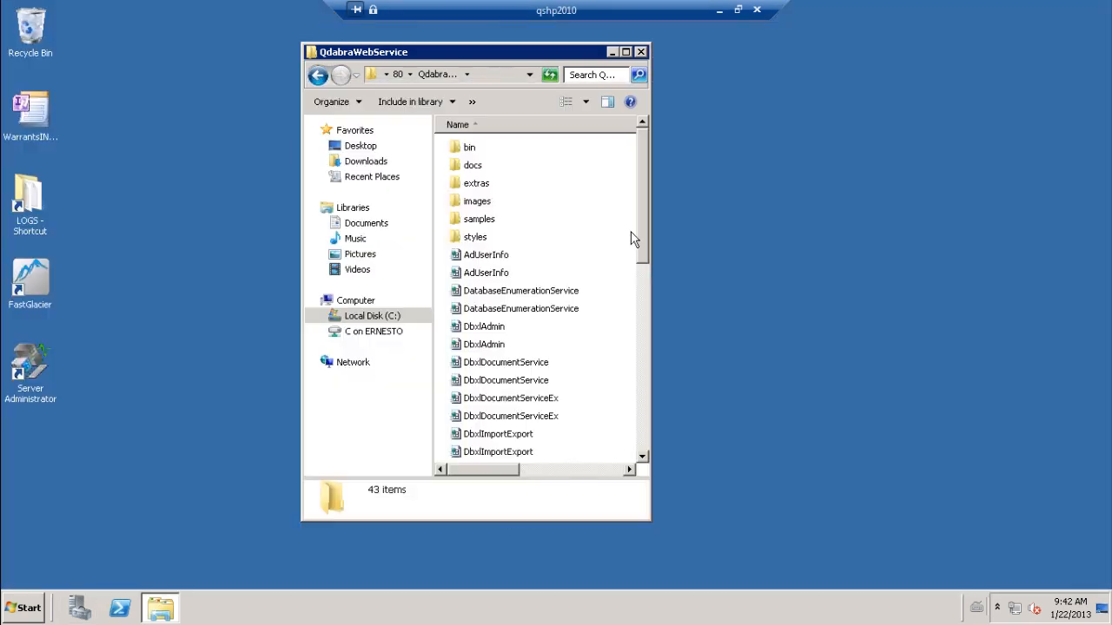
pyautogui.moveTo(650, 455); pyautogui.dragTo(661, 452)
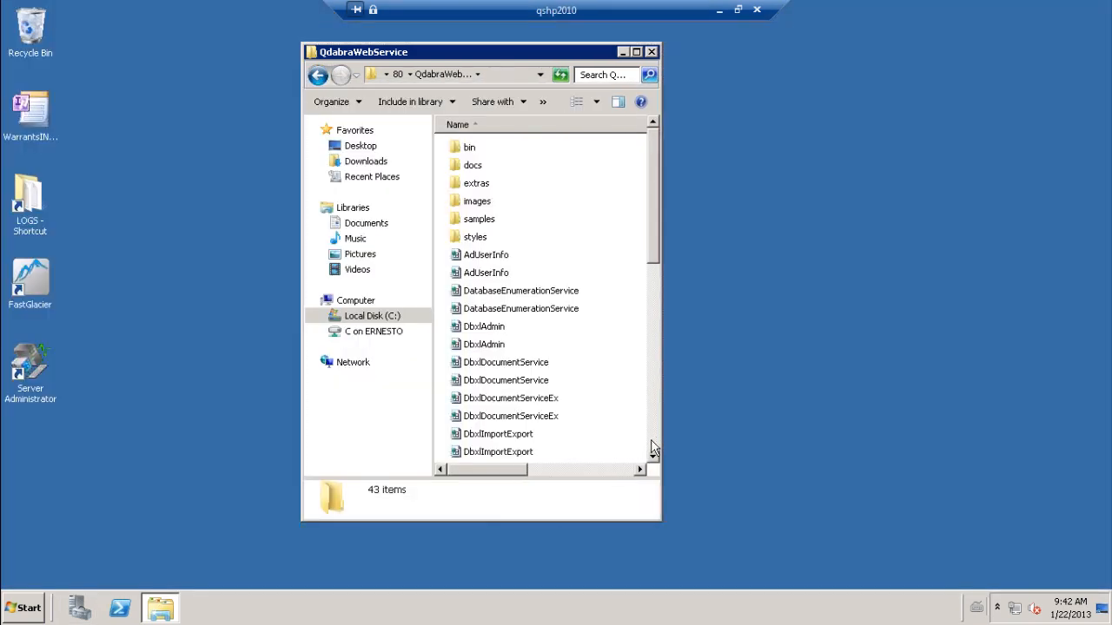
pyautogui.click(654, 449)
pyautogui.click(654, 449)
pyautogui.click(473, 438)
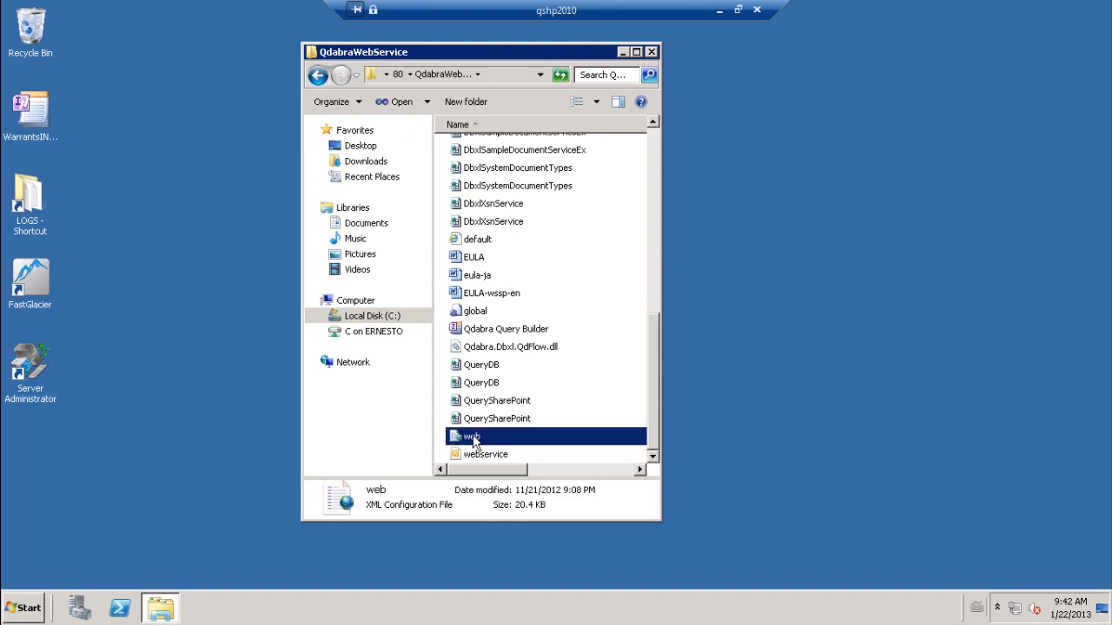
pyautogui.rightClick(473, 442)
# - Open the web config in Notepad and highlight the SQL server, QdabraDBXL-qshp2010 and QdabraUtility-qshp2010 names
pyautogui.moveTo(556, 287)
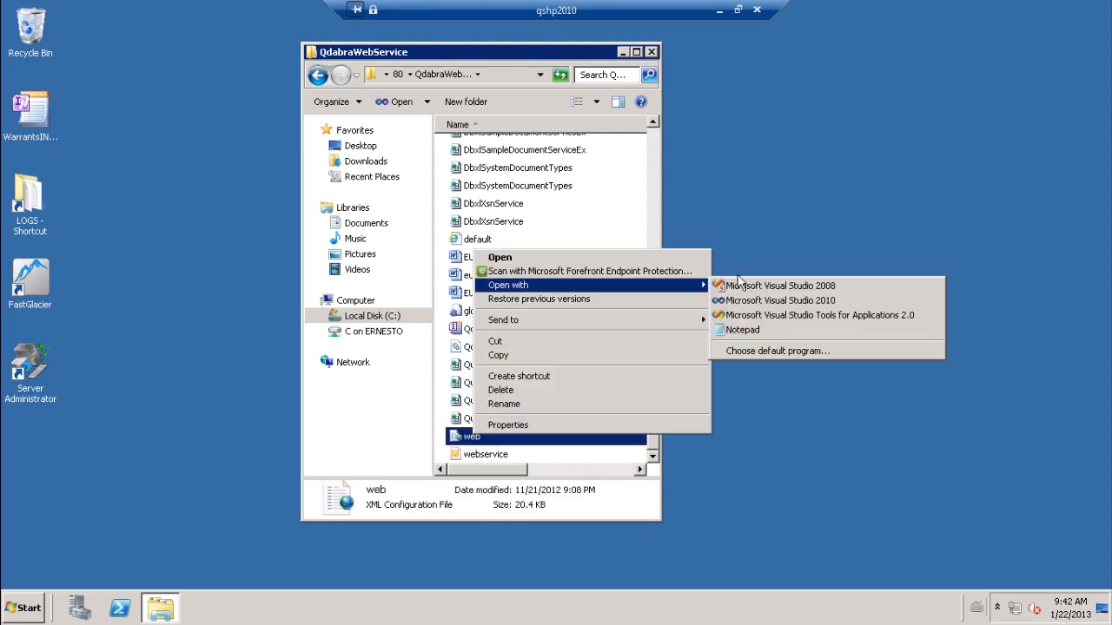
pyautogui.click(754, 330)
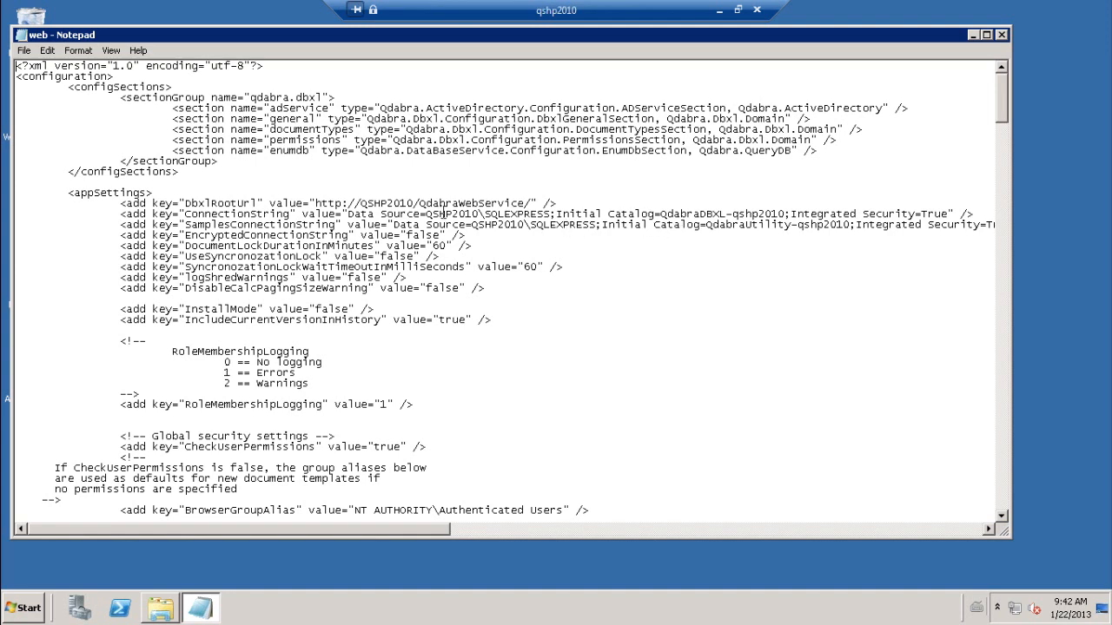
pyautogui.moveTo(426, 214); pyautogui.dragTo(553, 214)
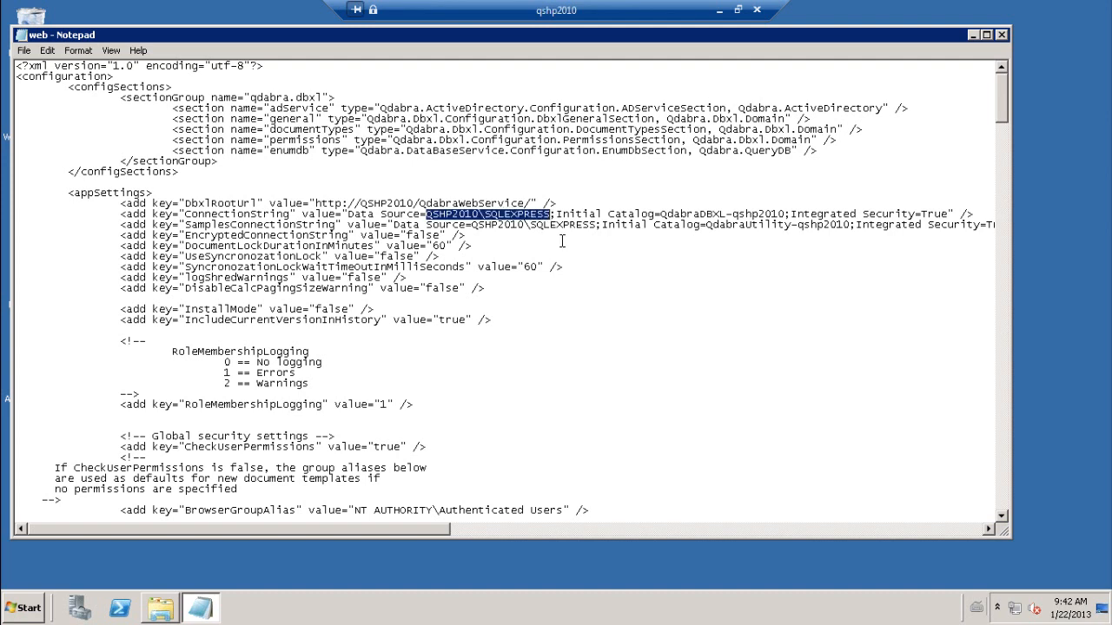
pyautogui.moveTo(660, 214); pyautogui.dragTo(786, 214)
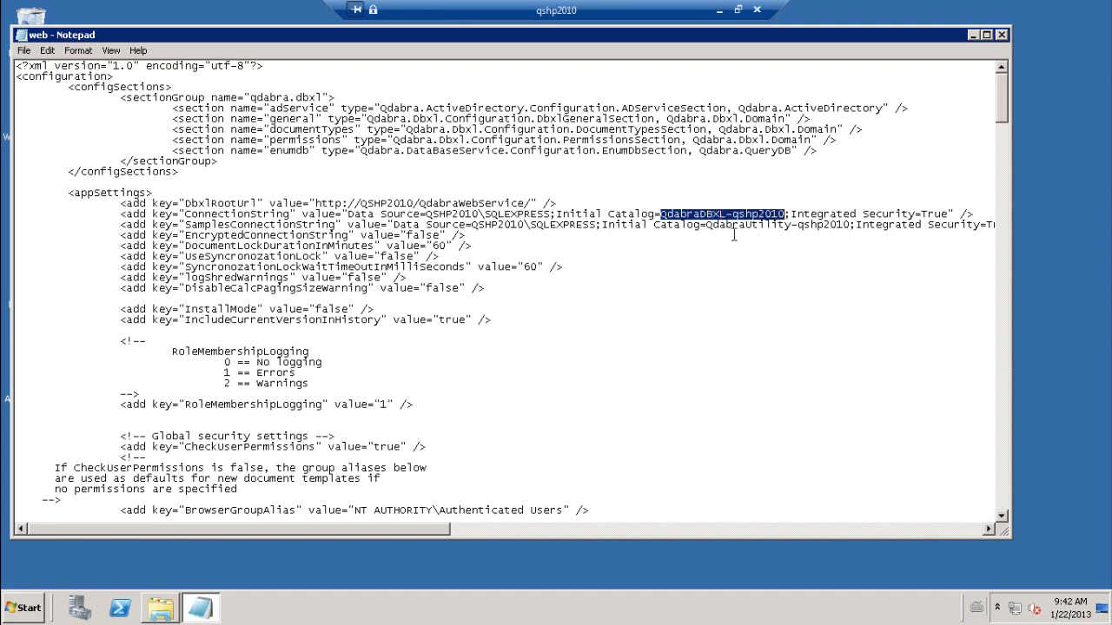
pyautogui.moveTo(706, 227); pyautogui.dragTo(851, 228)
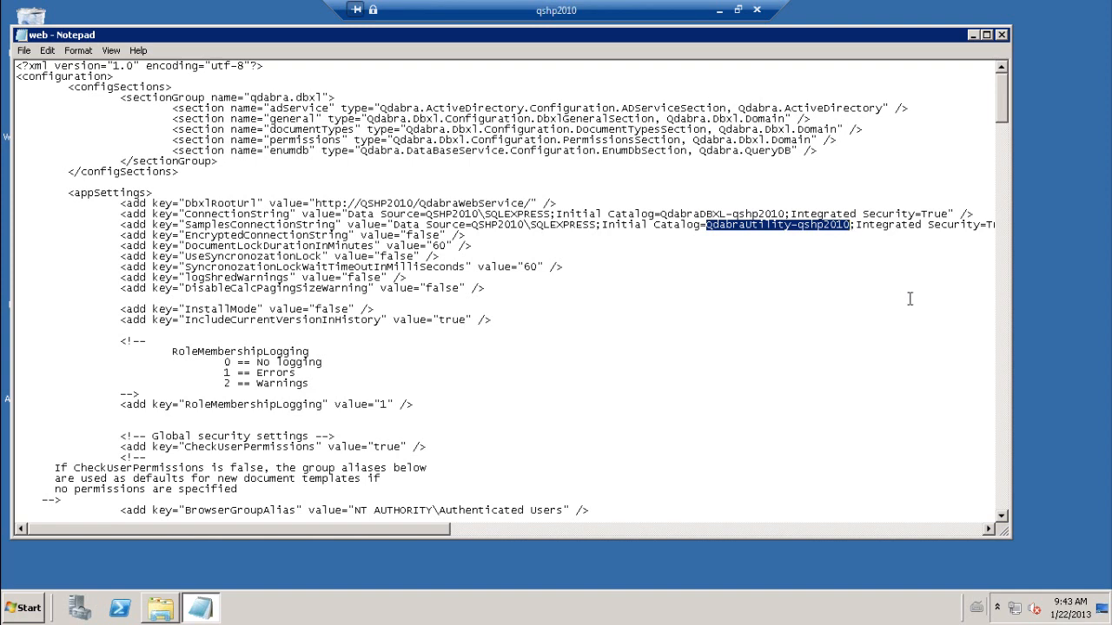
pyautogui.click(358, 180)
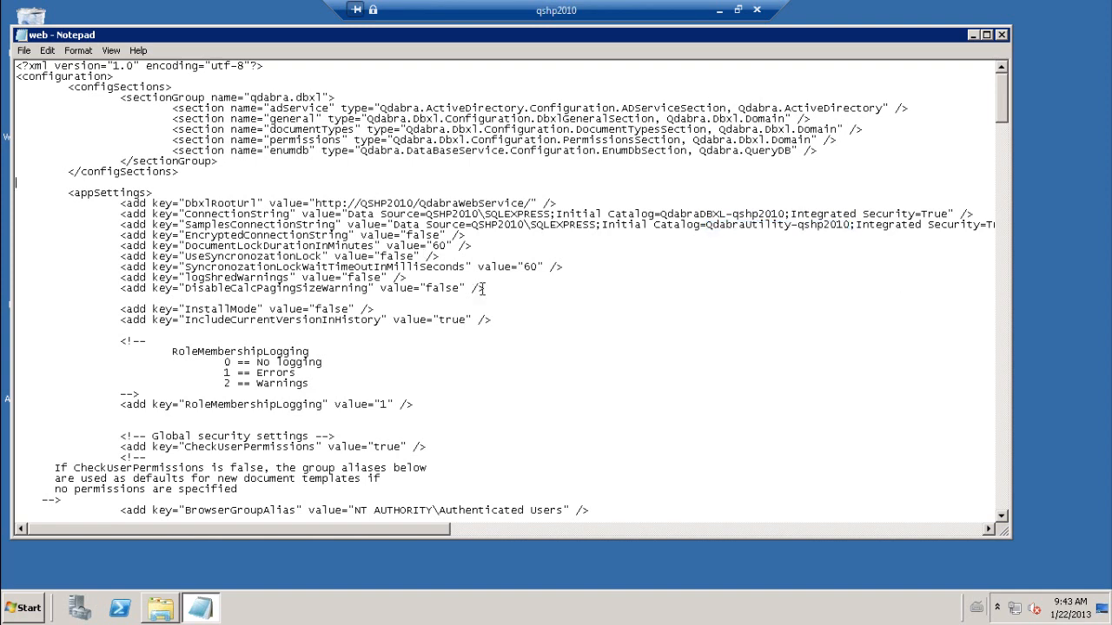
# - Scroll to the four group alias settings and highlight the admin and browser group values
pyautogui.scroll(-5, 476, 295)
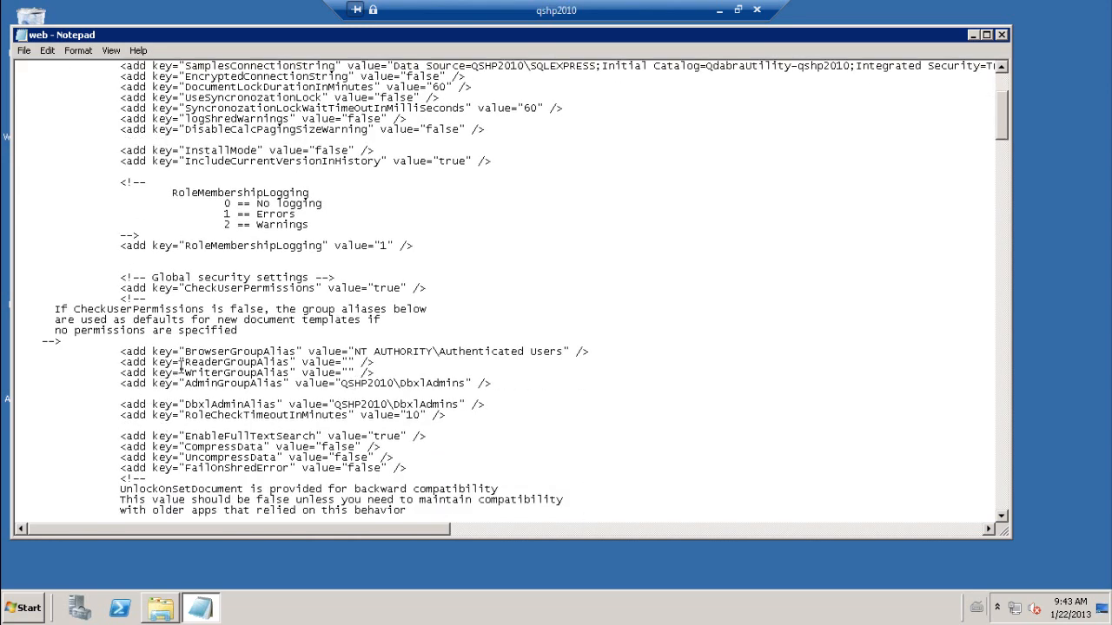
pyautogui.scroll(-3, 178, 369)
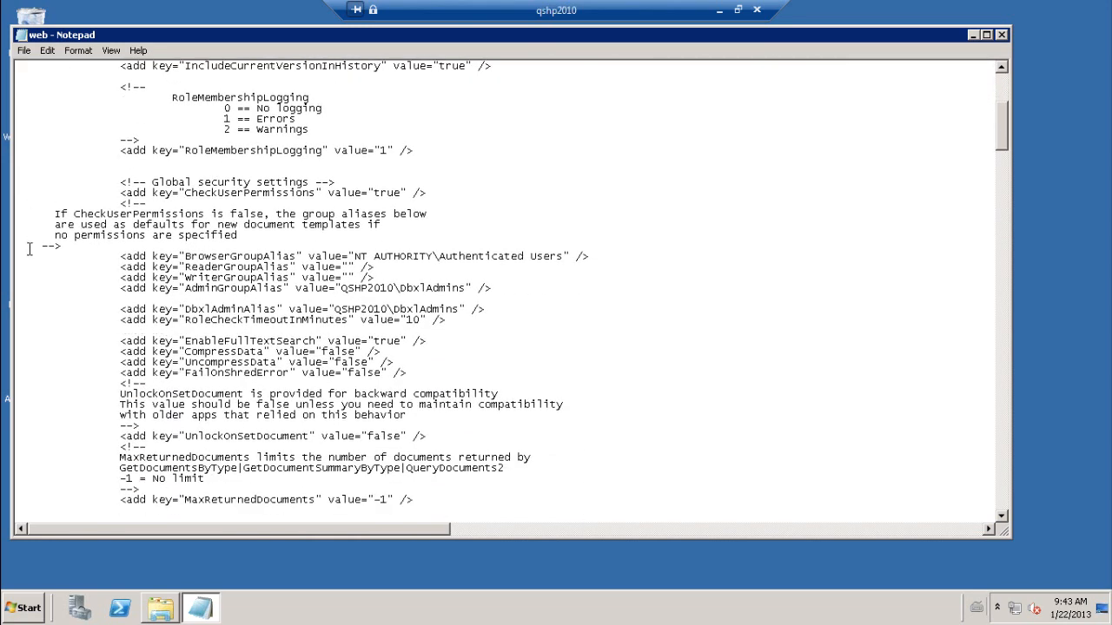
pyautogui.moveTo(20, 253); pyautogui.dragTo(623, 313)
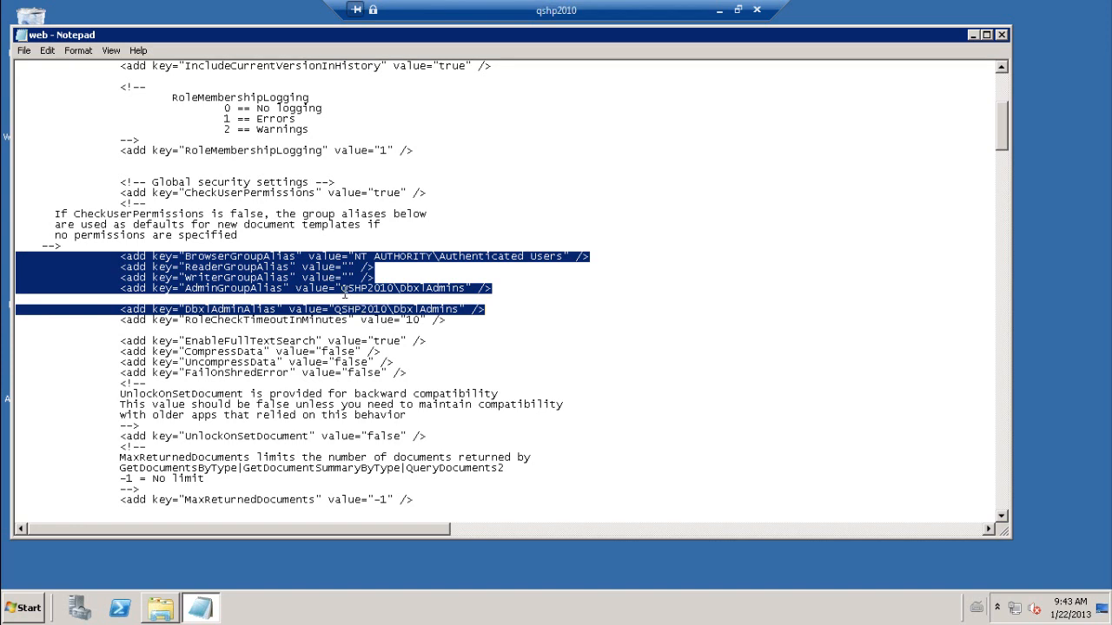
pyautogui.moveTo(344, 290); pyautogui.dragTo(466, 289)
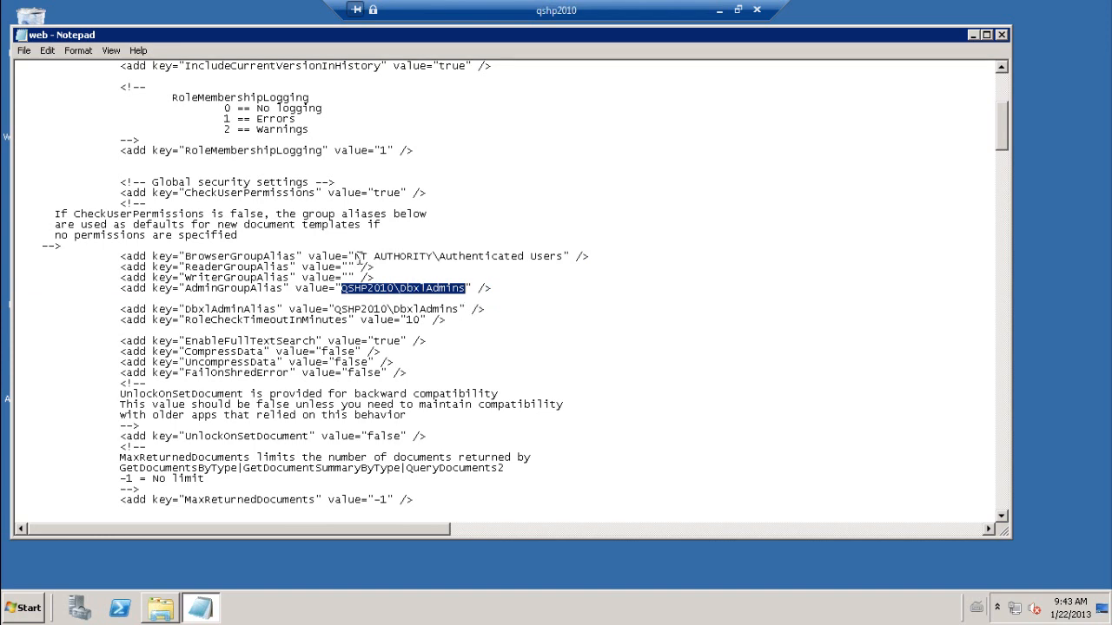
pyautogui.moveTo(359, 258); pyautogui.dragTo(562, 259)
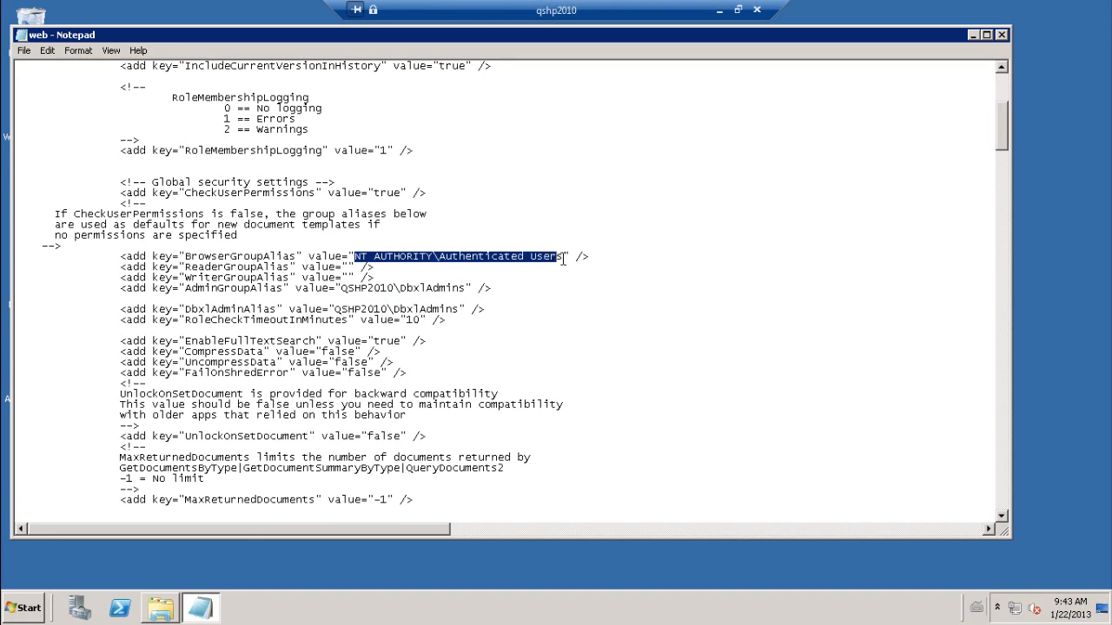
pyautogui.click(185, 258)
# - Highlight the BrowserGroupAlias, WriterGroupAlias, ReaderGroupAlias keys and the DbxlAdminAlias QSHP2010\DbxlAdmins line
pyautogui.moveTo(251, 251); pyautogui.dragTo(300, 257)
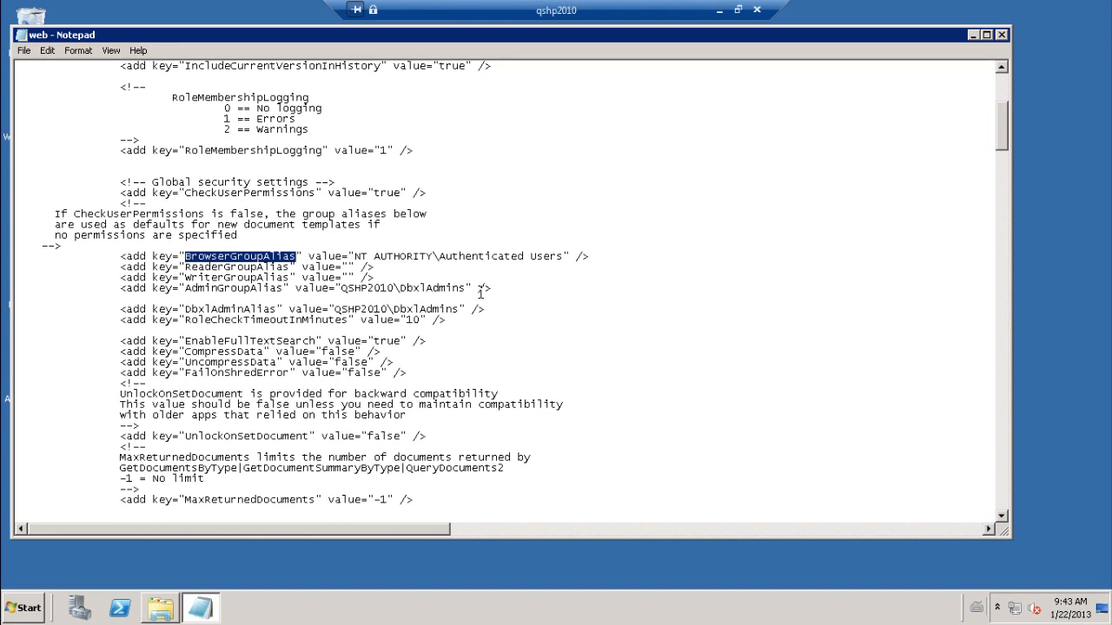
pyautogui.click(193, 278)
pyautogui.moveTo(192, 278); pyautogui.dragTo(291, 278)
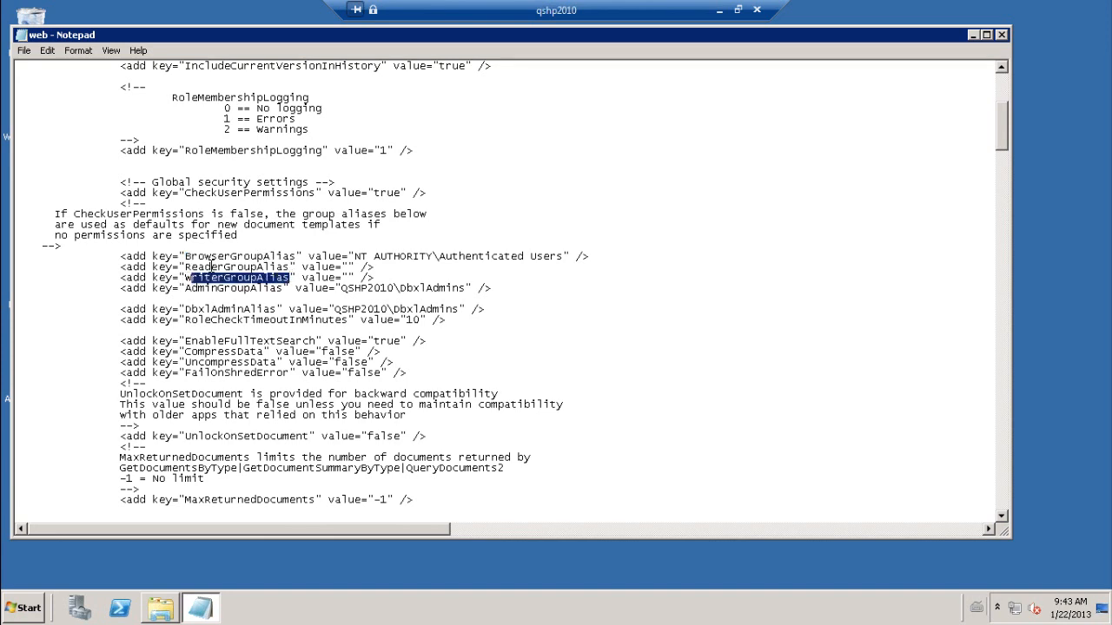
pyautogui.moveTo(186, 266); pyautogui.dragTo(286, 264)
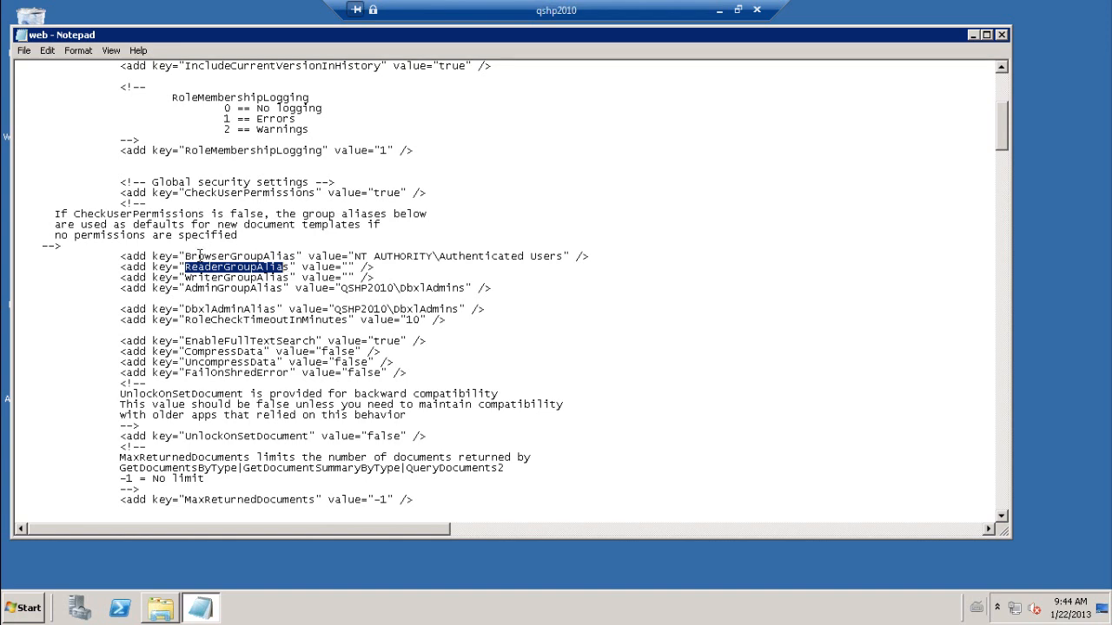
pyautogui.moveTo(185, 256); pyautogui.dragTo(301, 253)
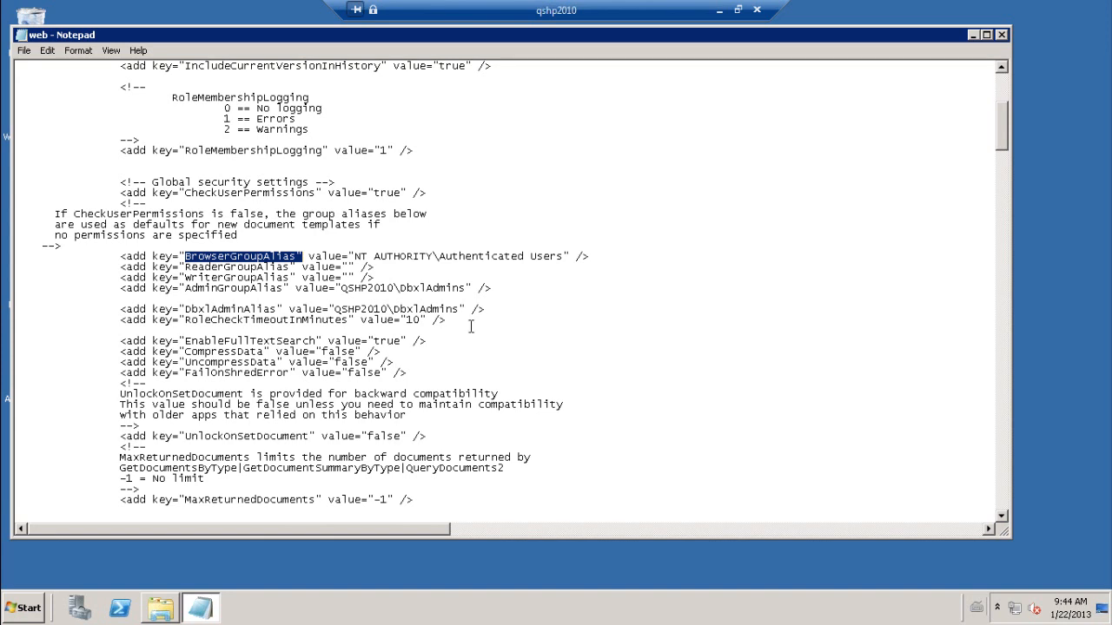
pyautogui.moveTo(499, 310); pyautogui.dragTo(15, 288)
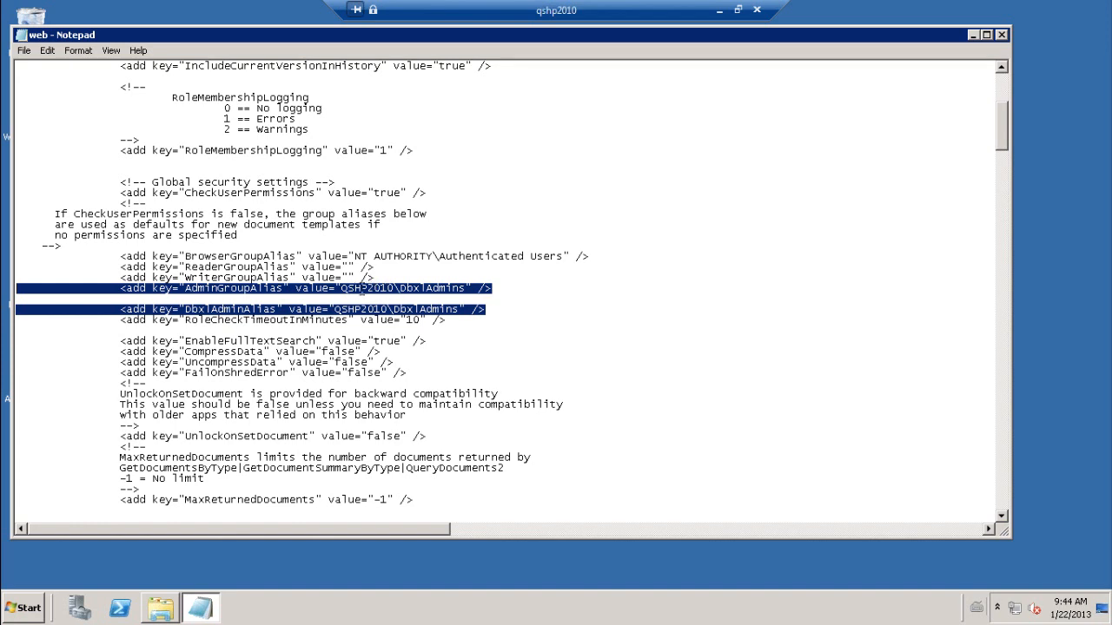
pyautogui.moveTo(341, 287); pyautogui.dragTo(466, 291)
pyautogui.click(31, 610)
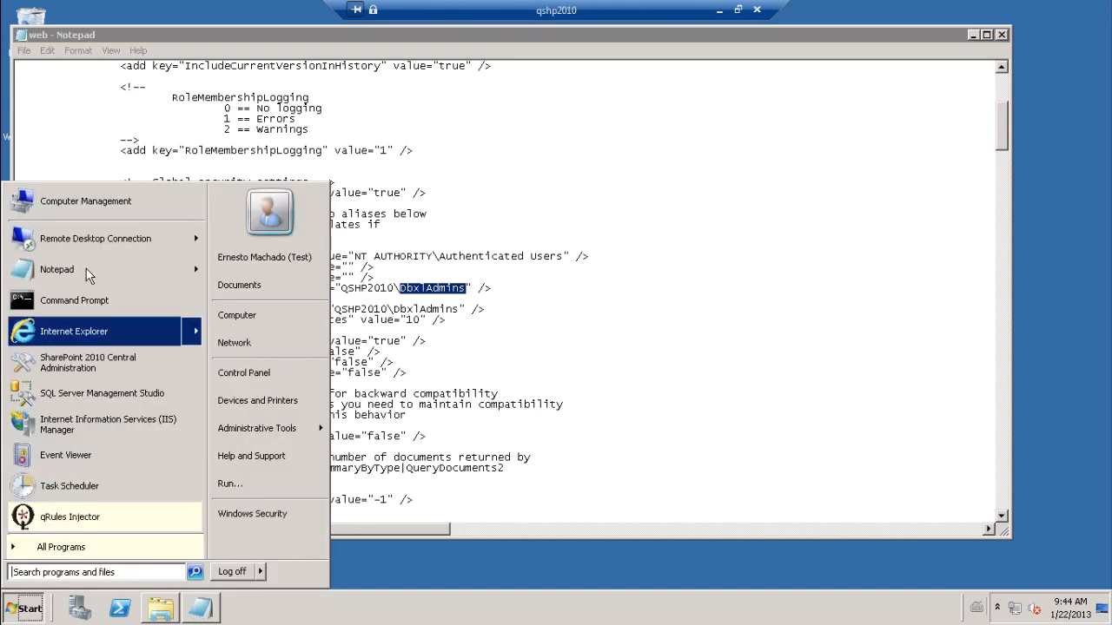
# - Open the DbxlAdmins group properties from Computer Management's Local Users and Groups > Groups
pyautogui.click(111, 204)
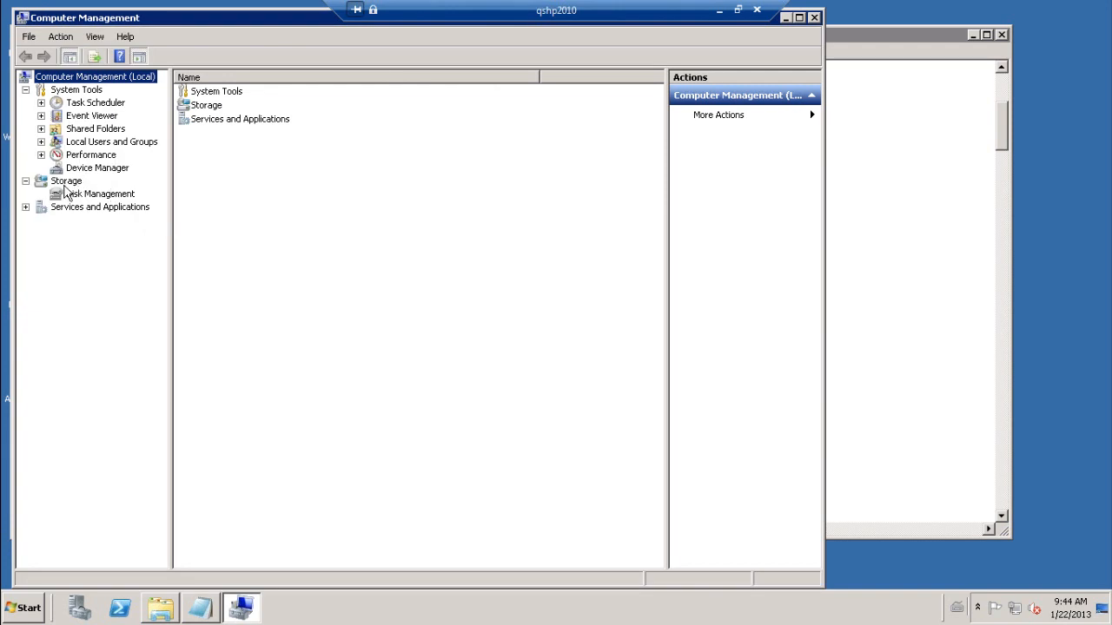
pyautogui.click(41, 142)
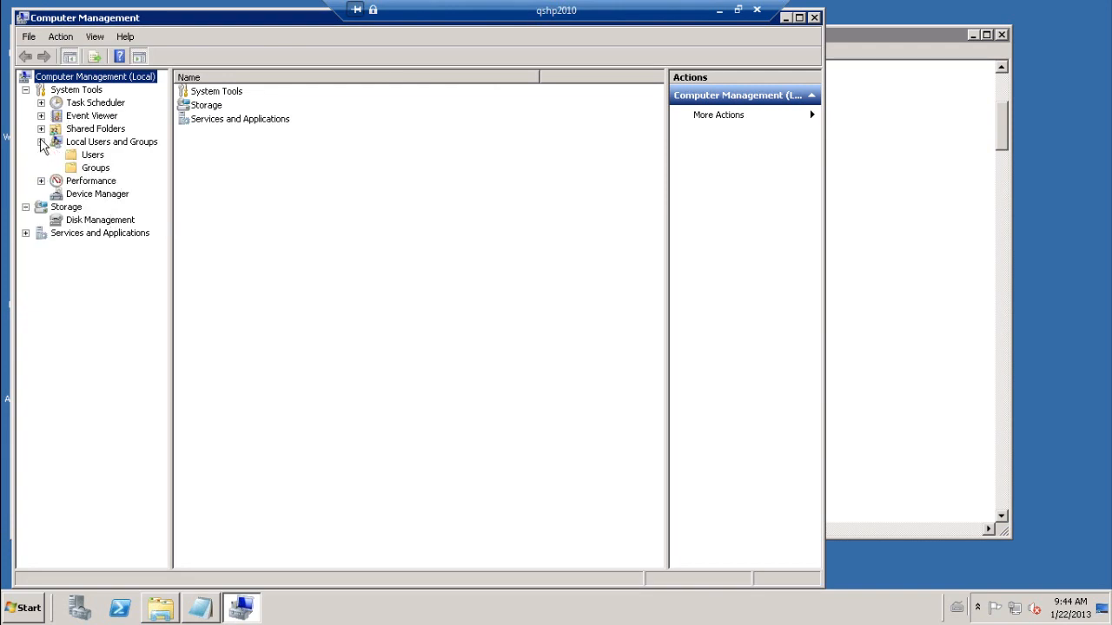
pyautogui.click(92, 169)
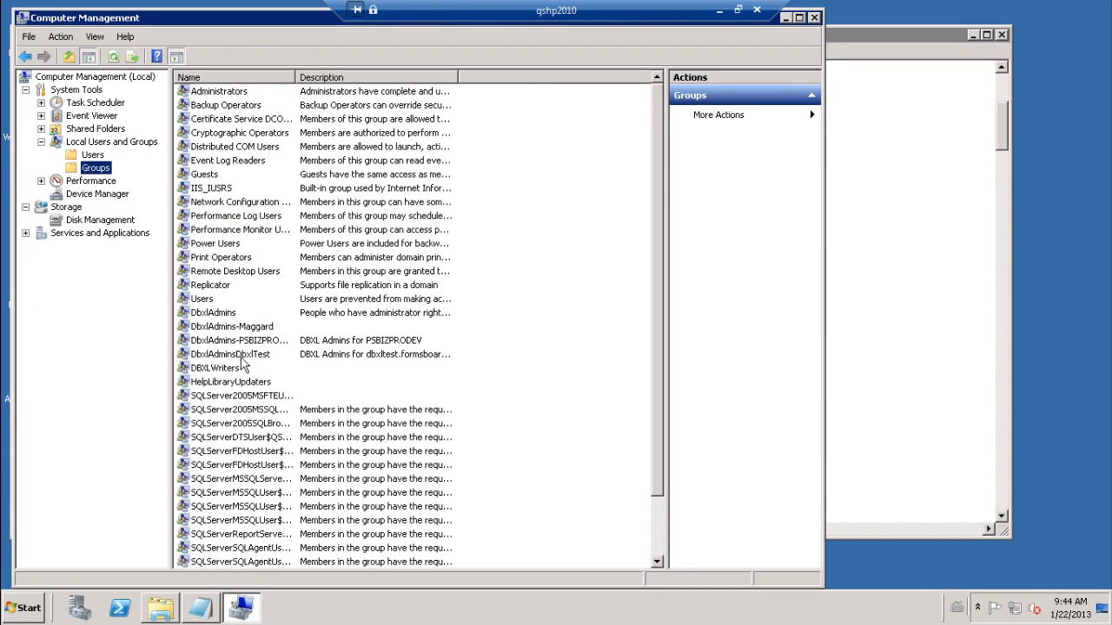
pyautogui.doubleClick(228, 314)
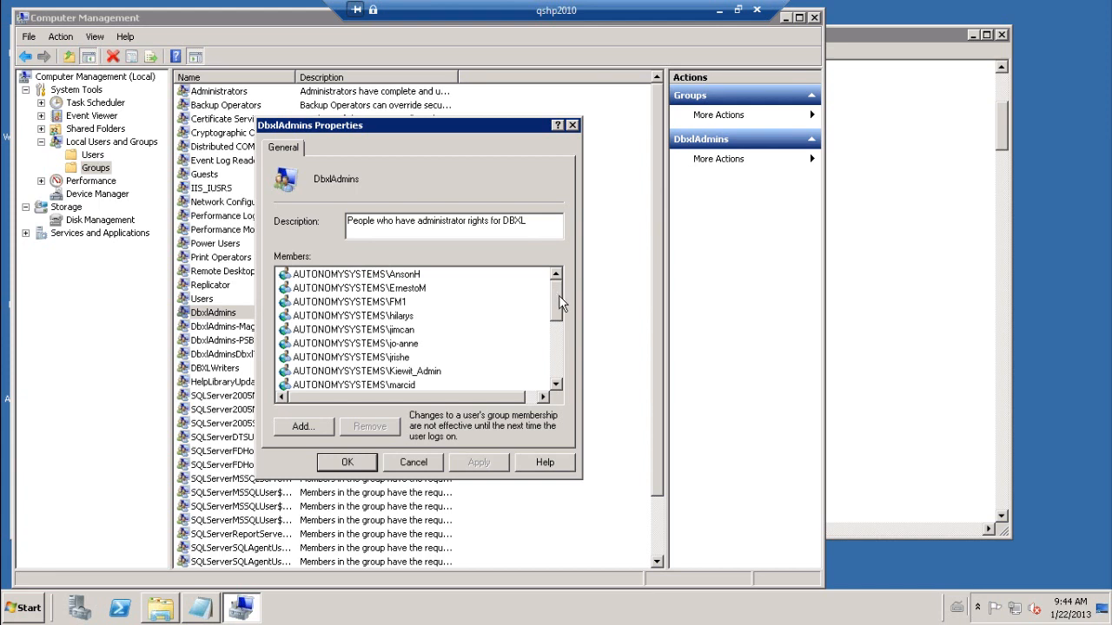
# - Review the DbxlAdmins members list, selecting several member accounts and scrolling through it
pyautogui.moveTo(560, 308); pyautogui.dragTo(570, 273)
pyautogui.click(385, 276)
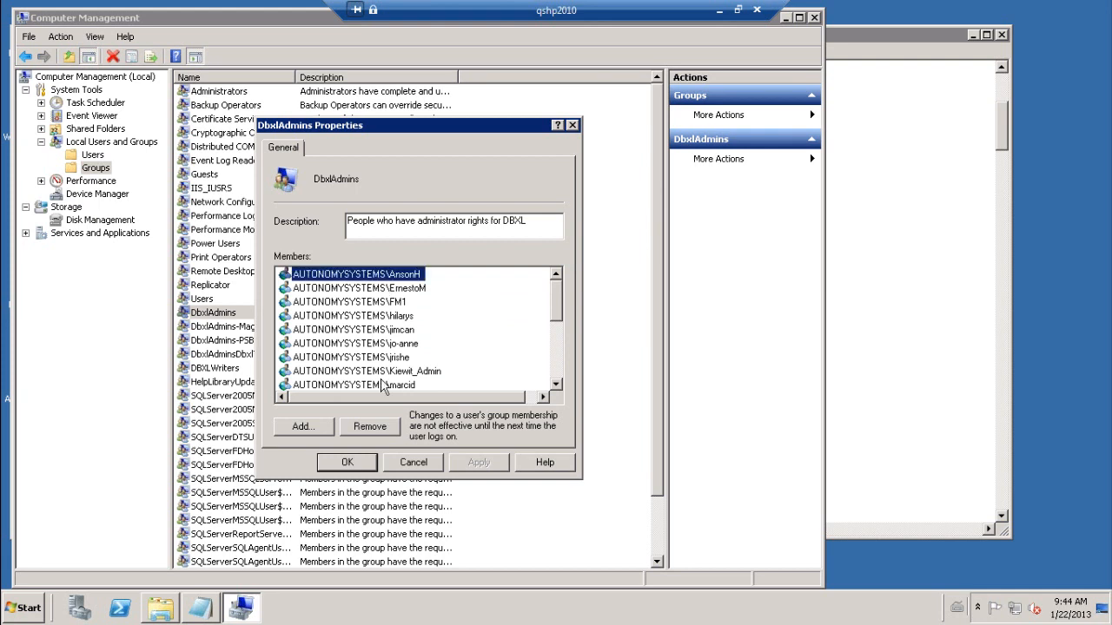
pyautogui.click(388, 430)
pyautogui.click(399, 288)
pyautogui.click(380, 426)
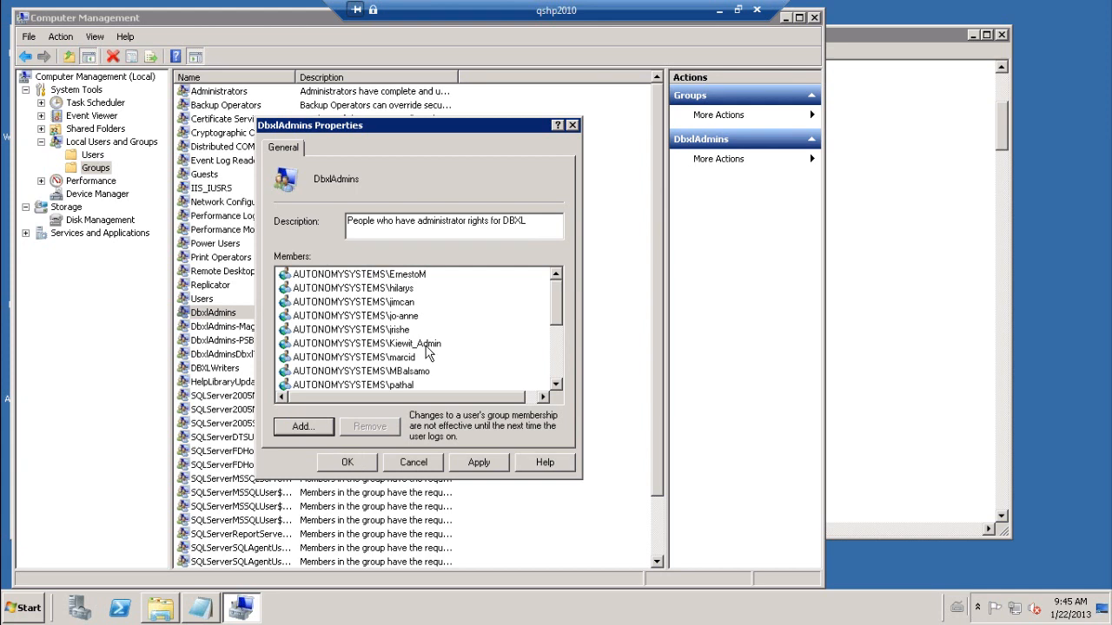
pyautogui.click(428, 347)
pyautogui.scroll(-2, 563, 356)
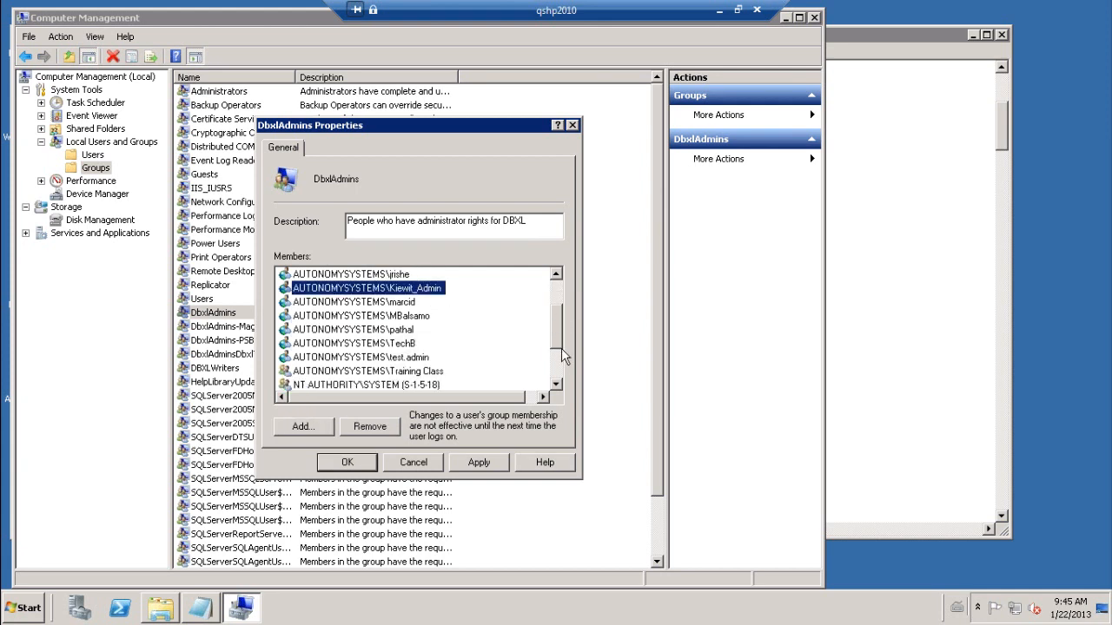
pyautogui.scroll(-2, 563, 356)
pyautogui.scroll(3, 566, 324)
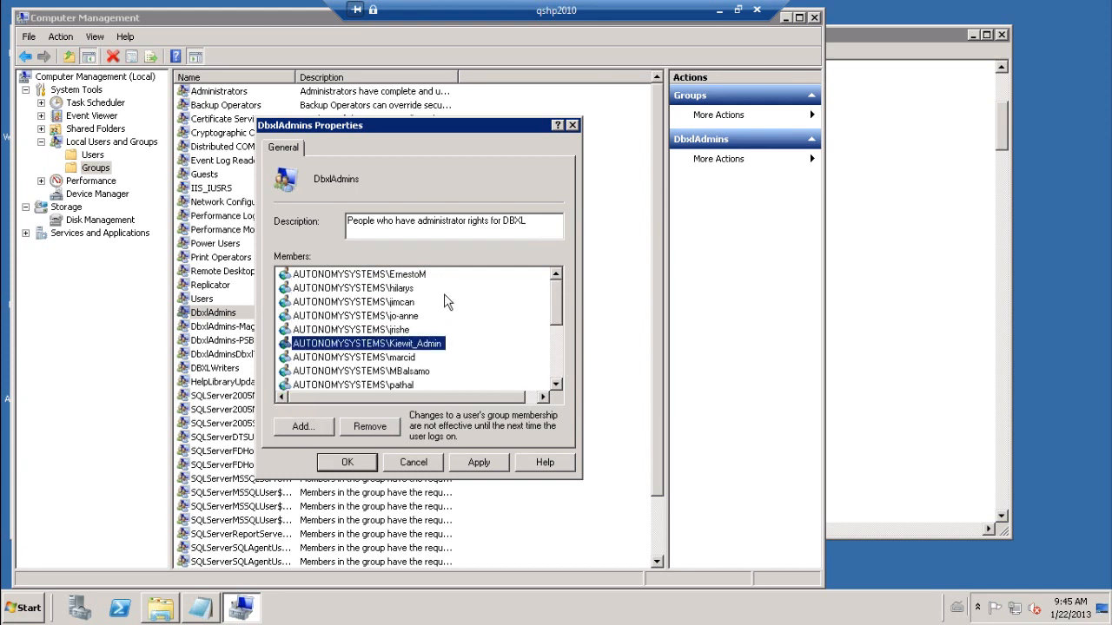
pyautogui.click(390, 276)
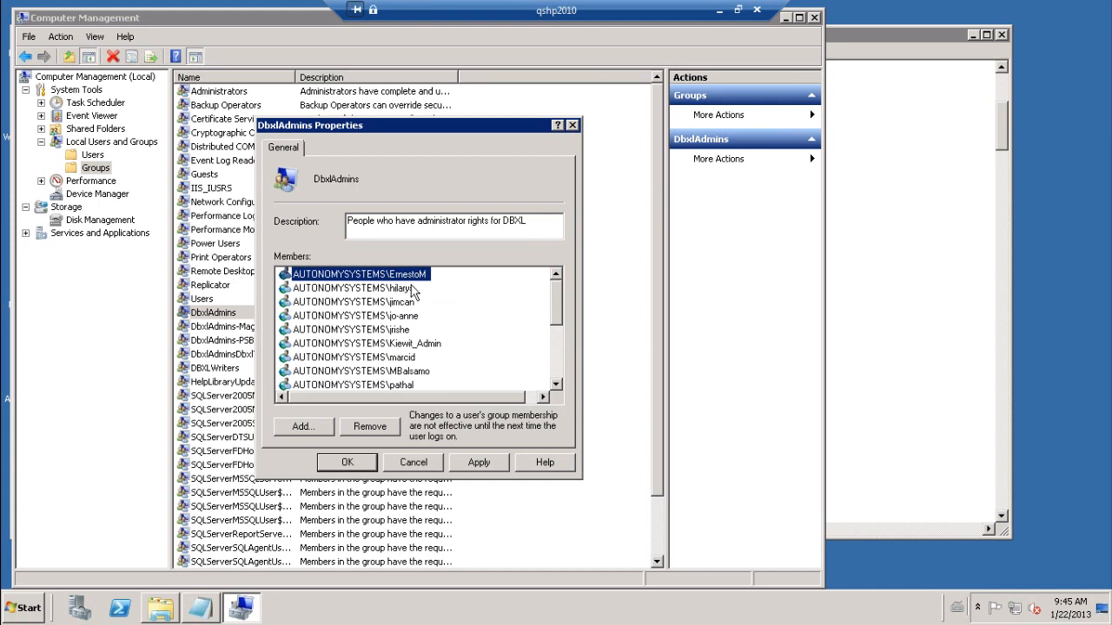
pyautogui.click(410, 357)
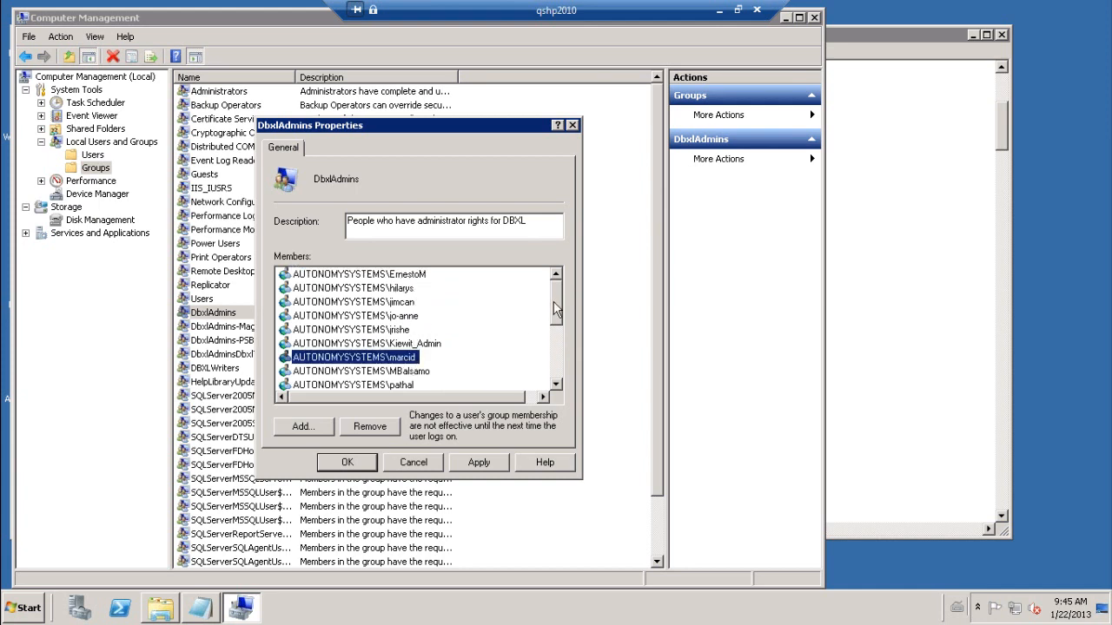
pyautogui.moveTo(560, 303); pyautogui.dragTo(562, 316)
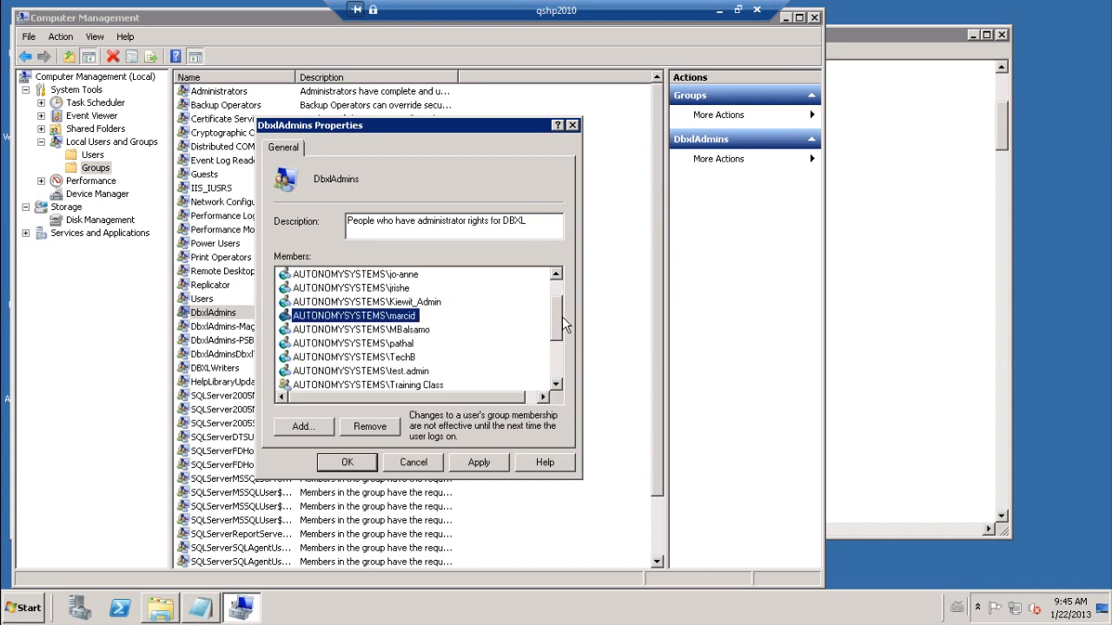
# - Locate the Training Class member, then close DbxlAdmins Properties without changes
pyautogui.click(378, 386)
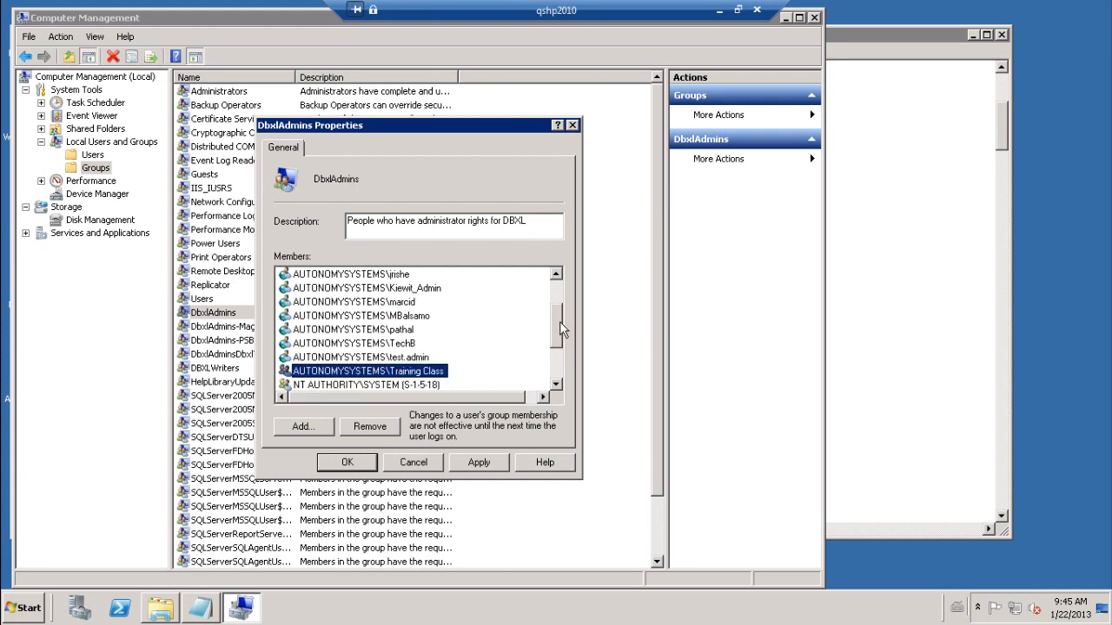
pyautogui.click(557, 277)
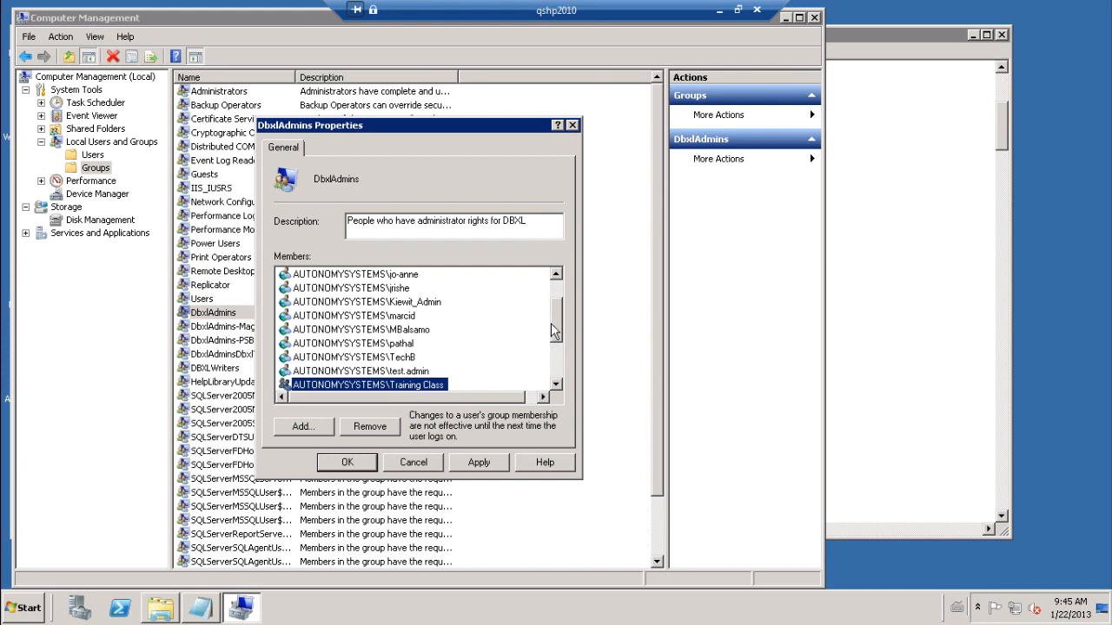
pyautogui.click(374, 303)
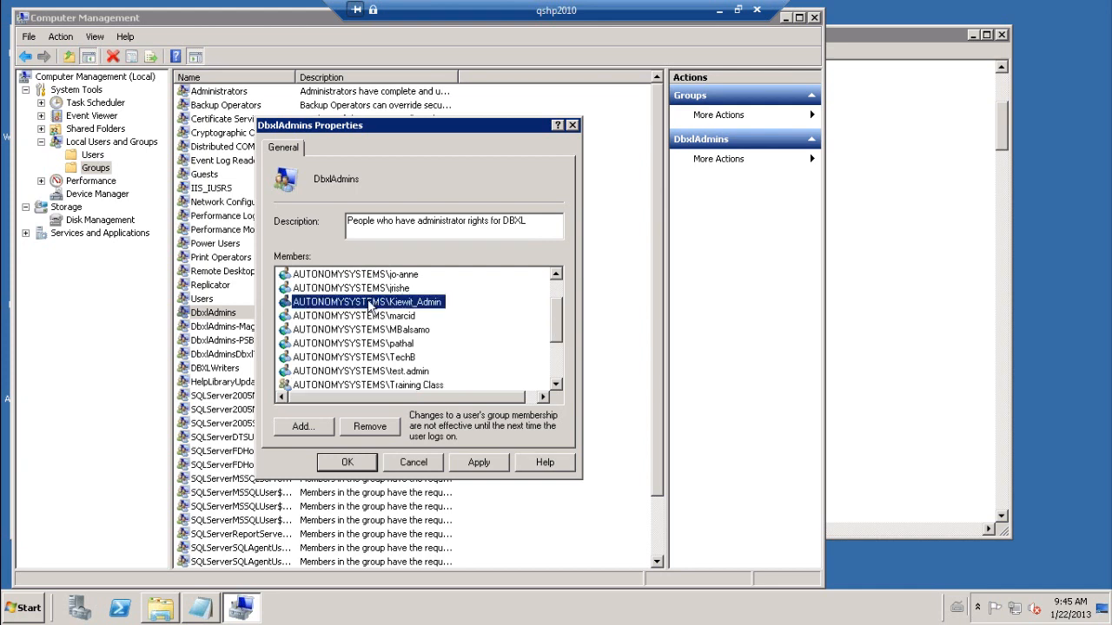
pyautogui.click(392, 382)
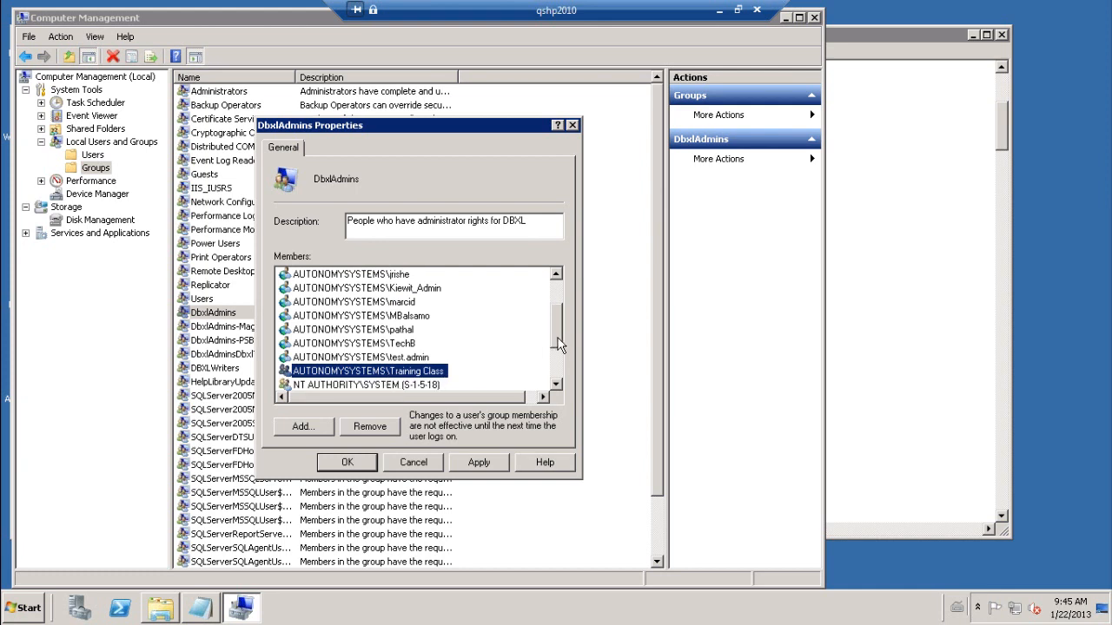
pyautogui.moveTo(559, 337); pyautogui.dragTo(559, 308)
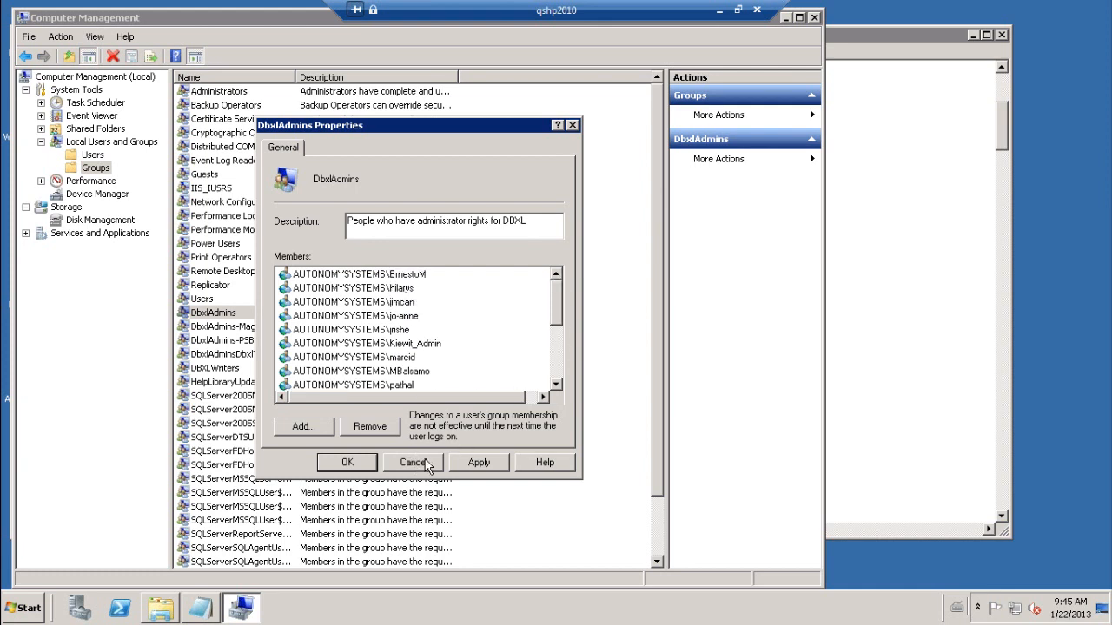
pyautogui.moveTo(559, 326); pyautogui.dragTo(495, 360)
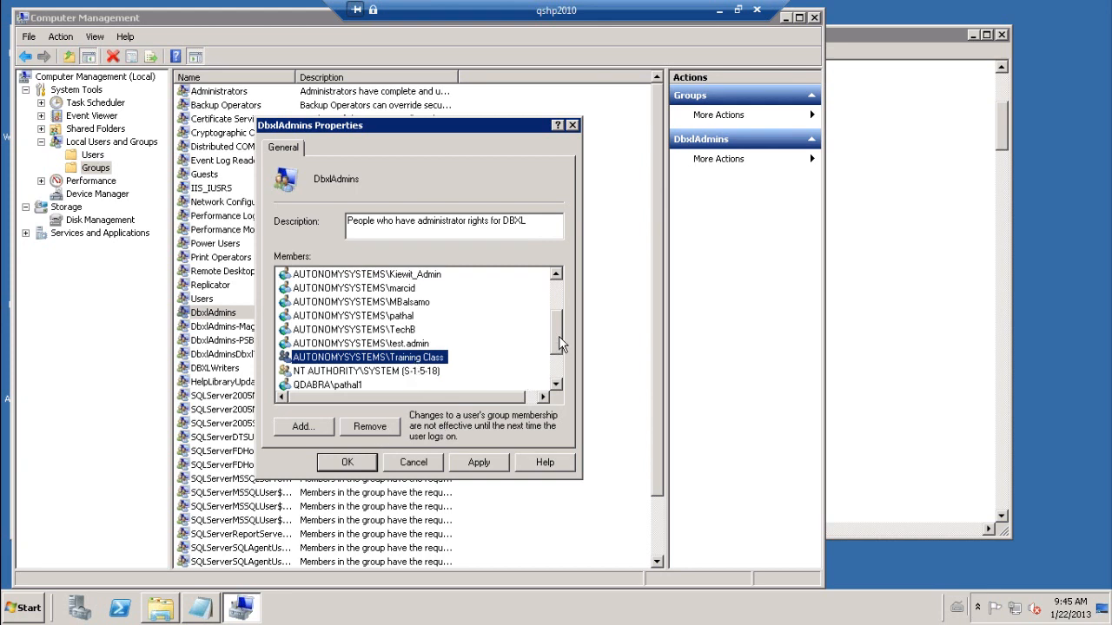
pyautogui.moveTo(556, 337); pyautogui.dragTo(555, 282)
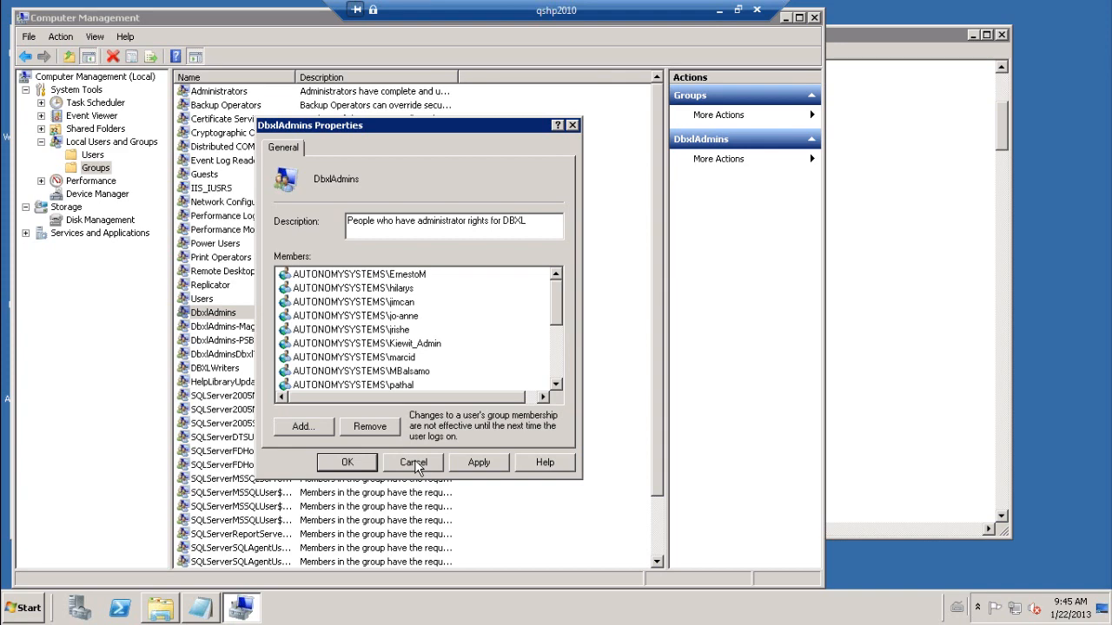
pyautogui.click(573, 126)
# - Close Computer Management and Notepad, log off qshp2010, and minimize the Remote Desktop session
pyautogui.click(815, 18)
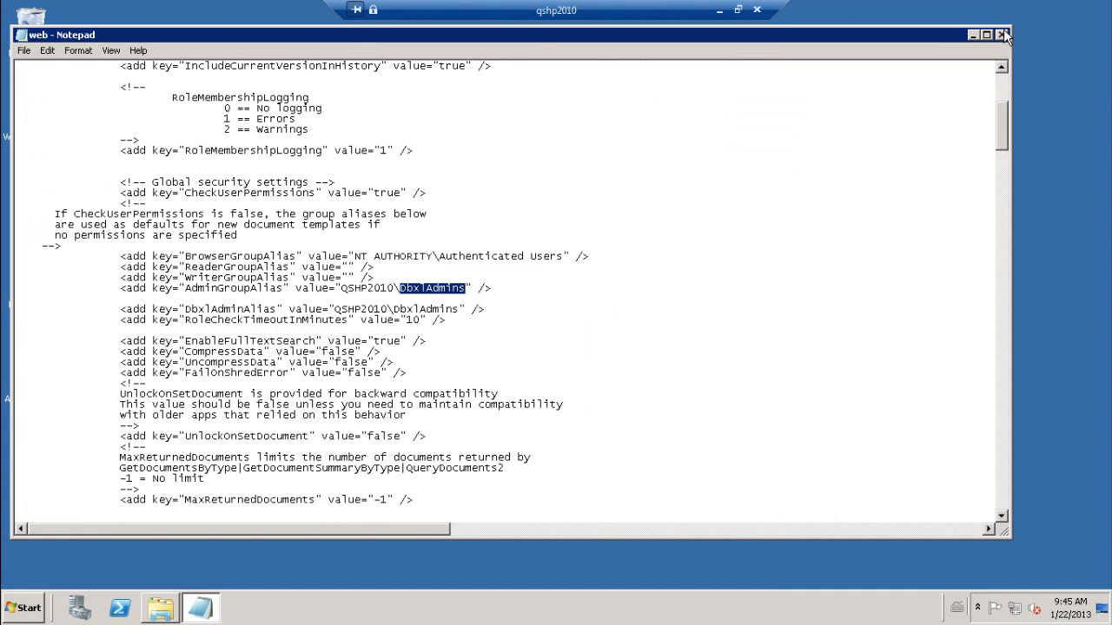
pyautogui.click(1001, 36)
pyautogui.click(26, 608)
pyautogui.click(232, 571)
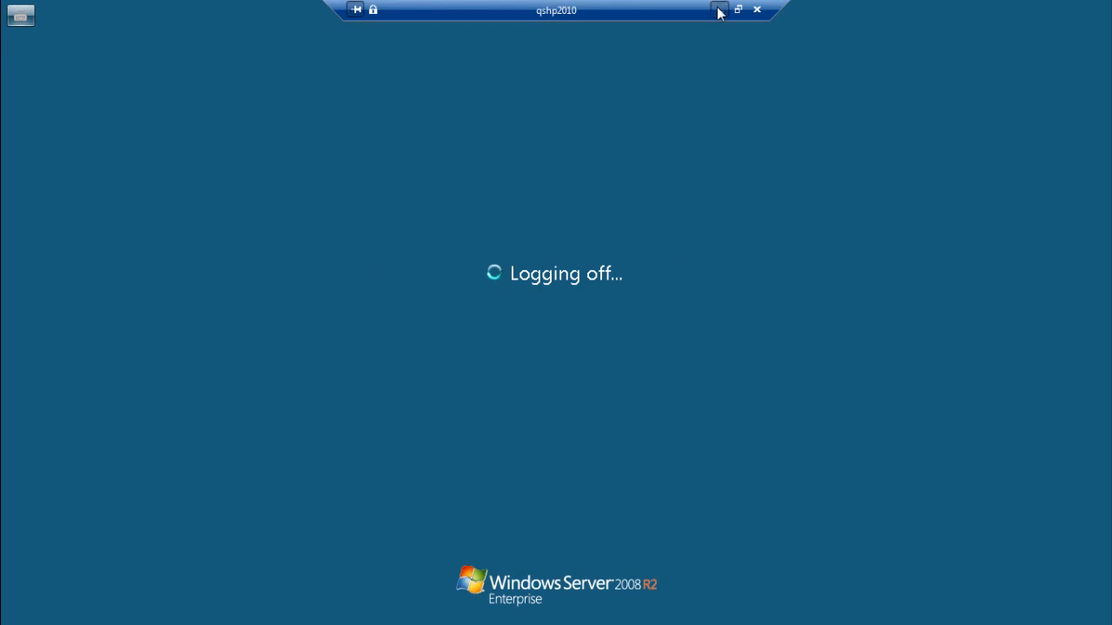
pyautogui.click(720, 11)
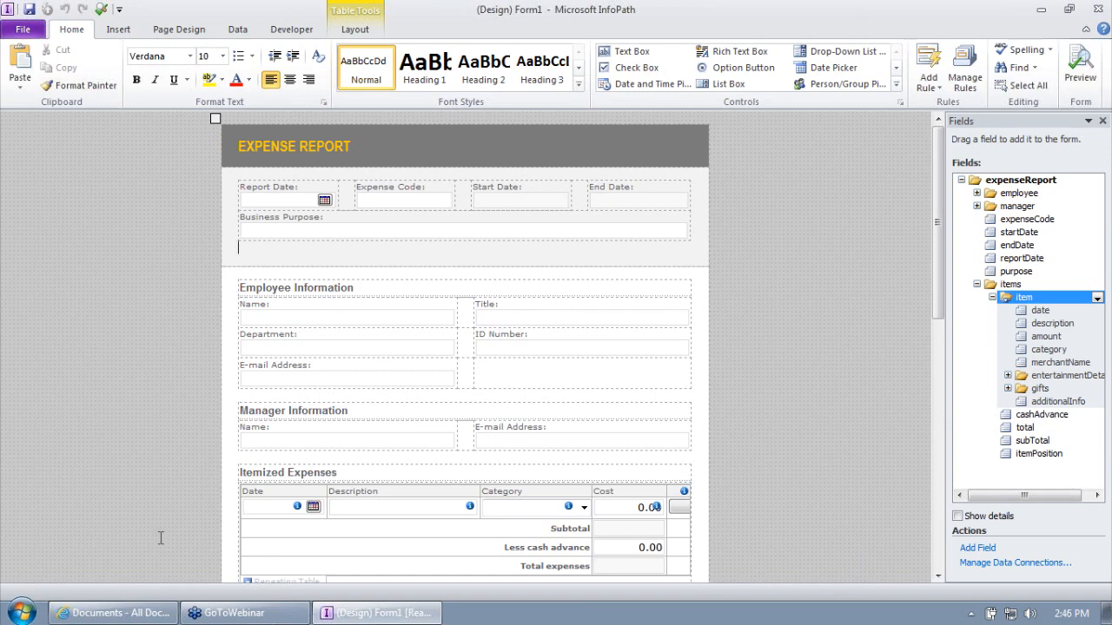
# - From the DBXL Training January 2013 site, follow the QdabraWebService link to the Control Panel page
pyautogui.click(111, 614)
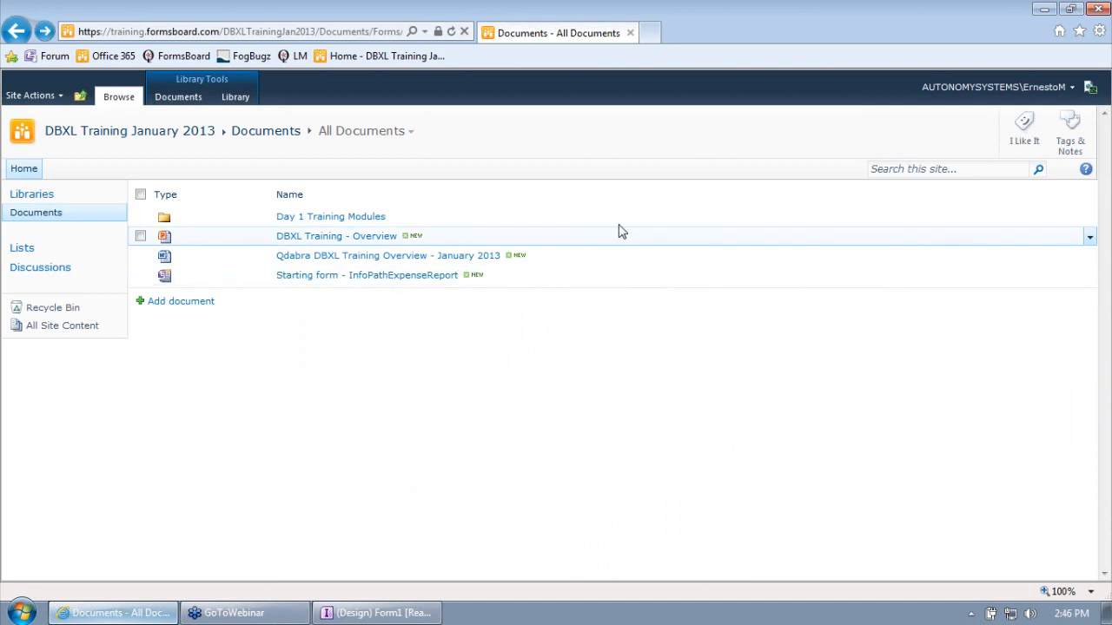
pyautogui.click(120, 133)
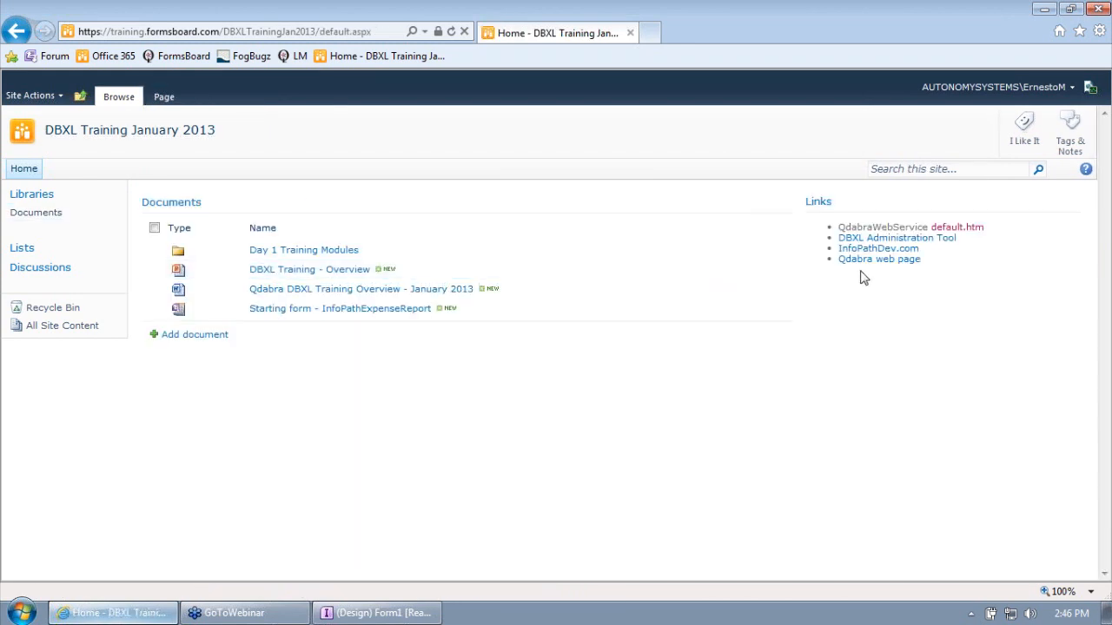
pyautogui.click(952, 233)
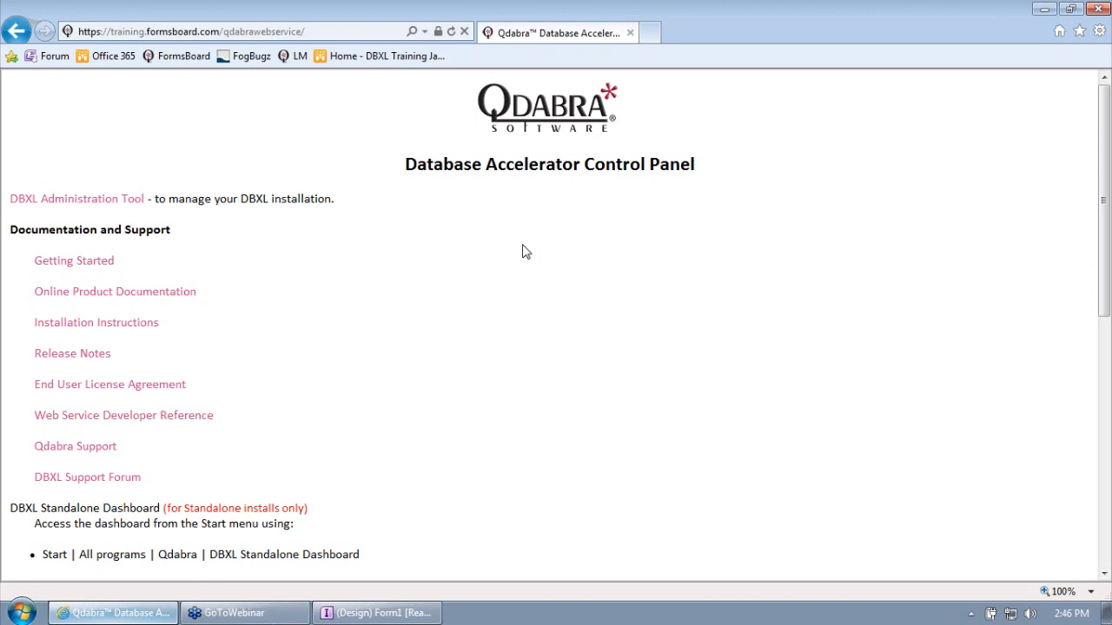
# - Select the site's base address in the URL bar, then show the menu bar and open Tools
pyautogui.click(225, 32)
pyautogui.click(224, 31)
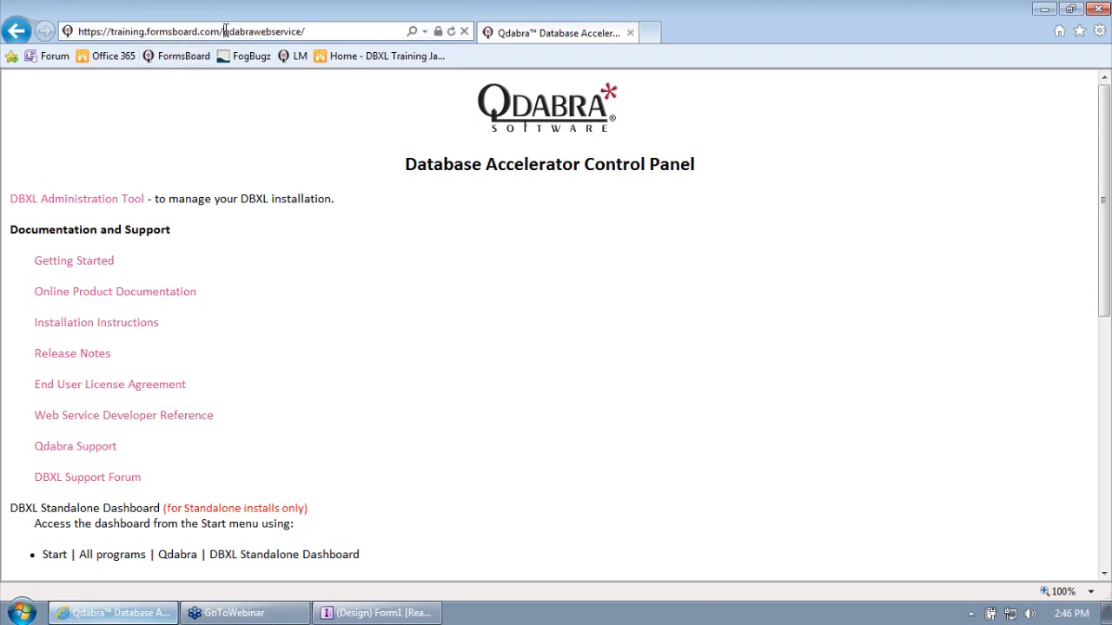
pyautogui.hotkey('shift', 'Home')
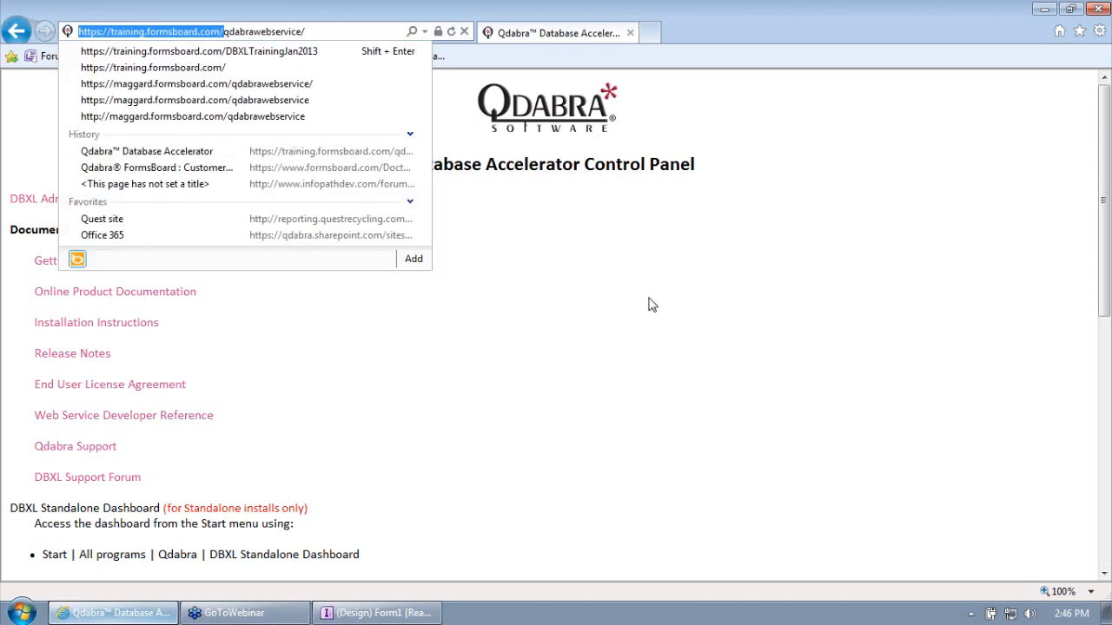
pyautogui.click(652, 302)
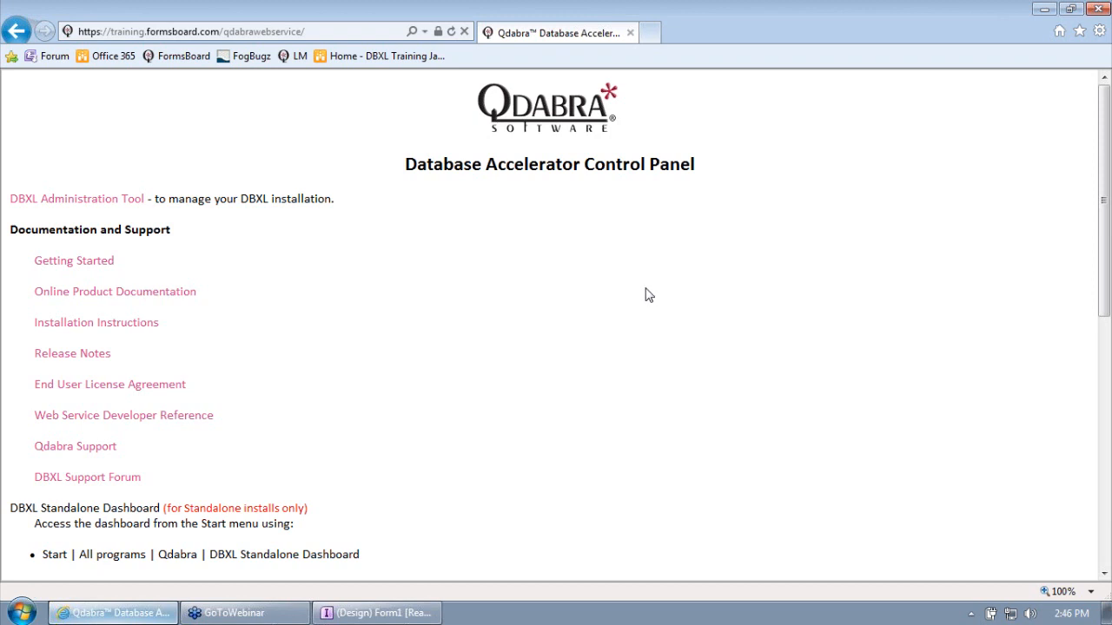
pyautogui.press('alt')
pyautogui.click(161, 54)
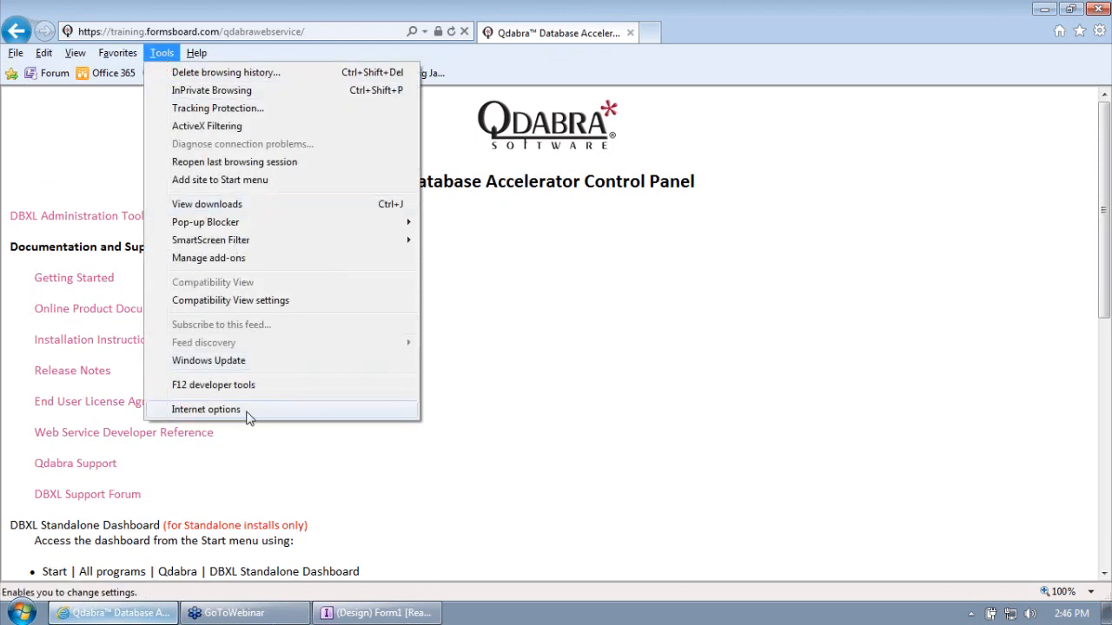
# - In Internet Options' Security settings, show the Local intranet zone's advanced websites list
pyautogui.click(206, 409)
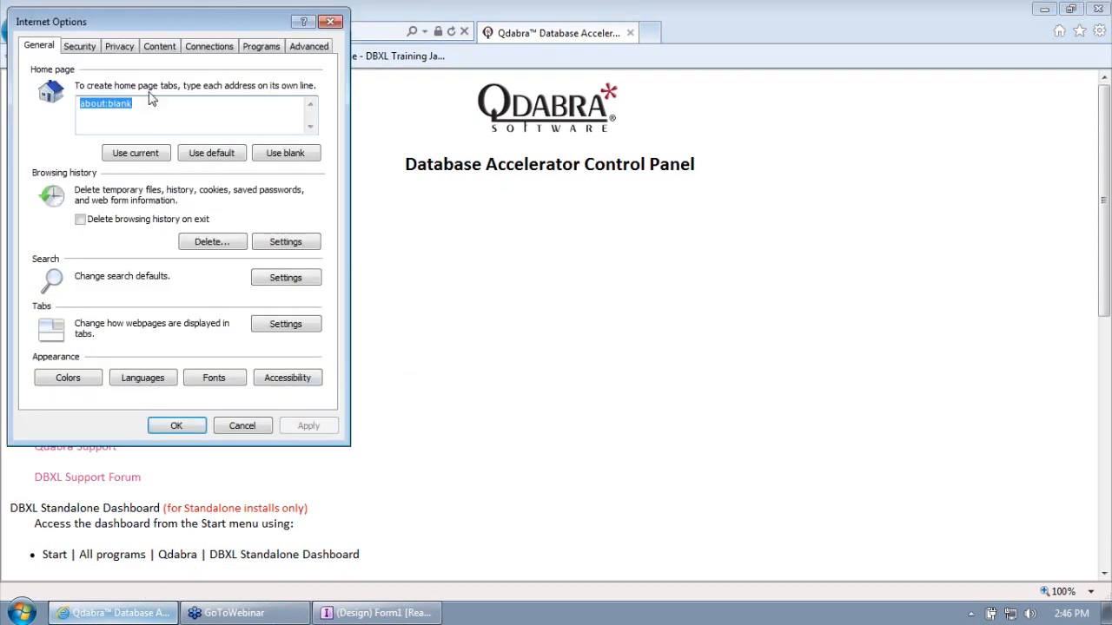
pyautogui.click(80, 46)
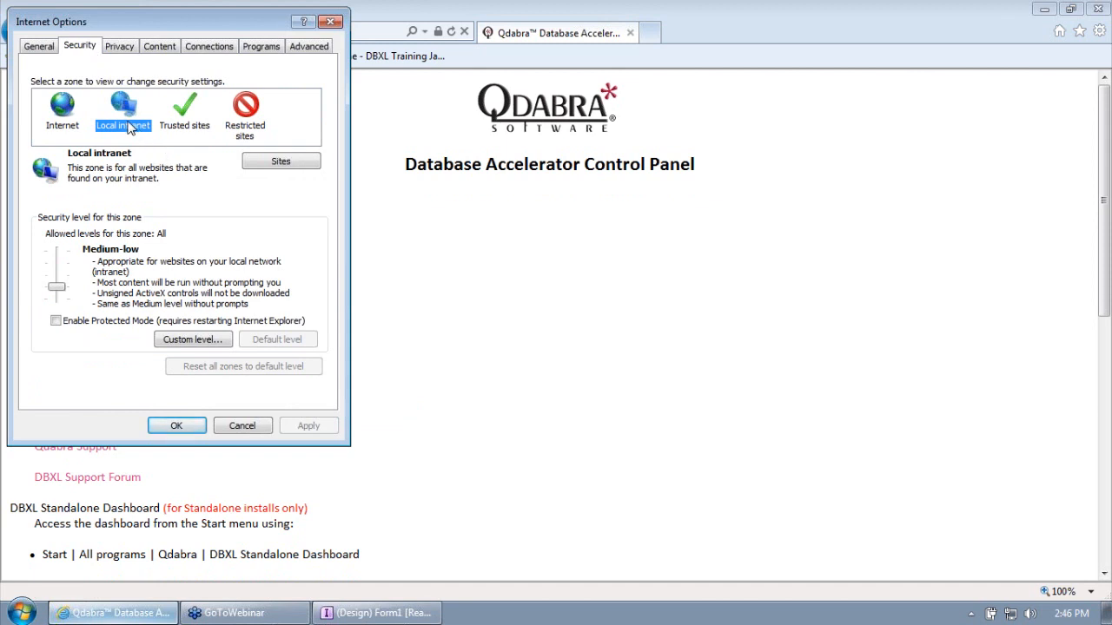
pyautogui.click(186, 117)
pyautogui.click(252, 117)
pyautogui.click(123, 113)
pyautogui.click(287, 166)
pyautogui.click(170, 197)
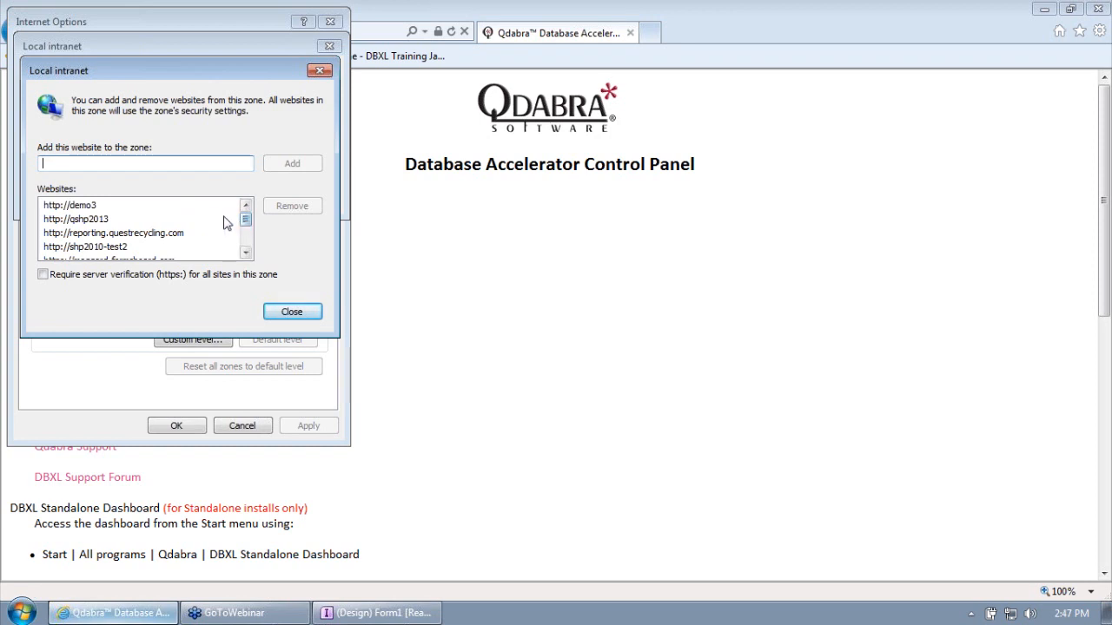
pyautogui.click(246, 253)
pyautogui.click(246, 253)
pyautogui.click(247, 254)
pyautogui.click(246, 254)
pyautogui.click(246, 254)
pyautogui.click(143, 221)
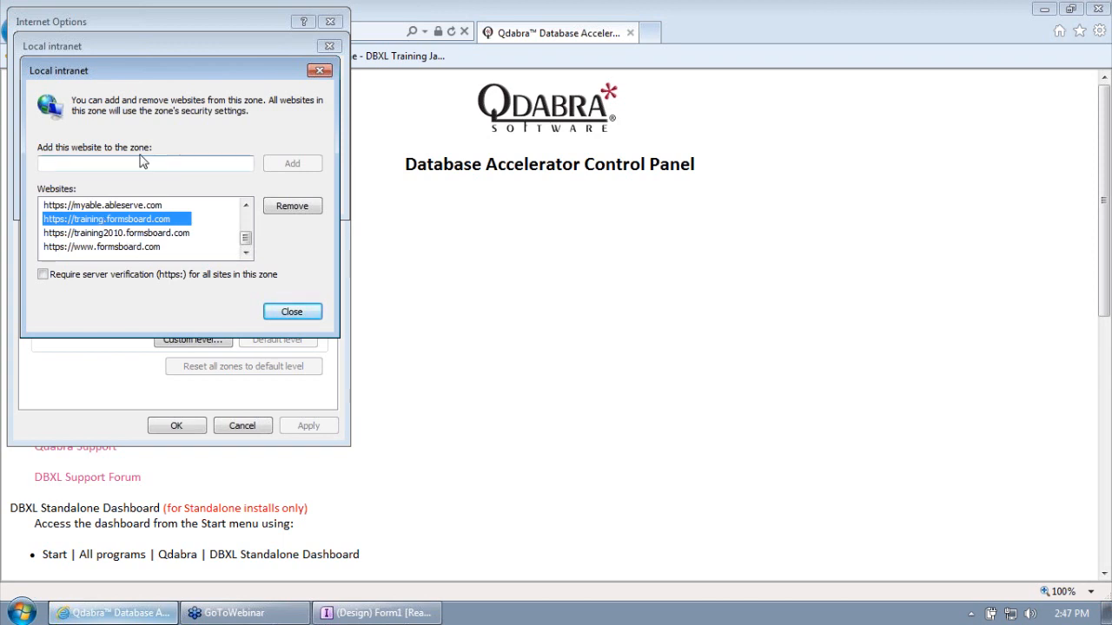
# - Close the sites dialogs without changes, check the Trusted sites and Local intranet zones, and exit Internet Options
pyautogui.click(292, 311)
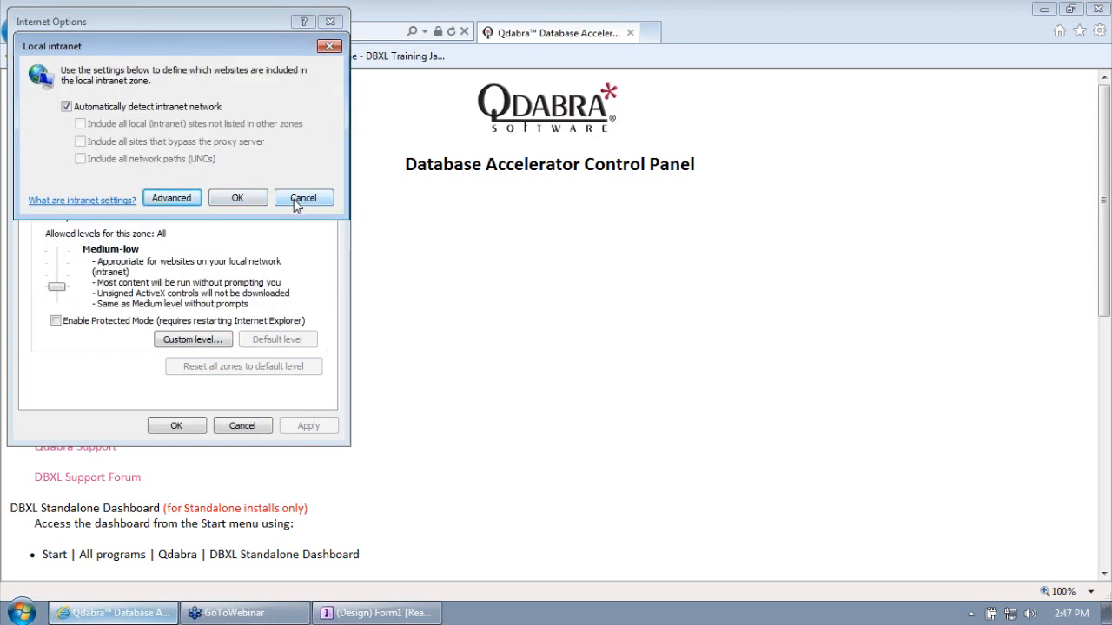
pyautogui.click(293, 199)
pyautogui.click(169, 124)
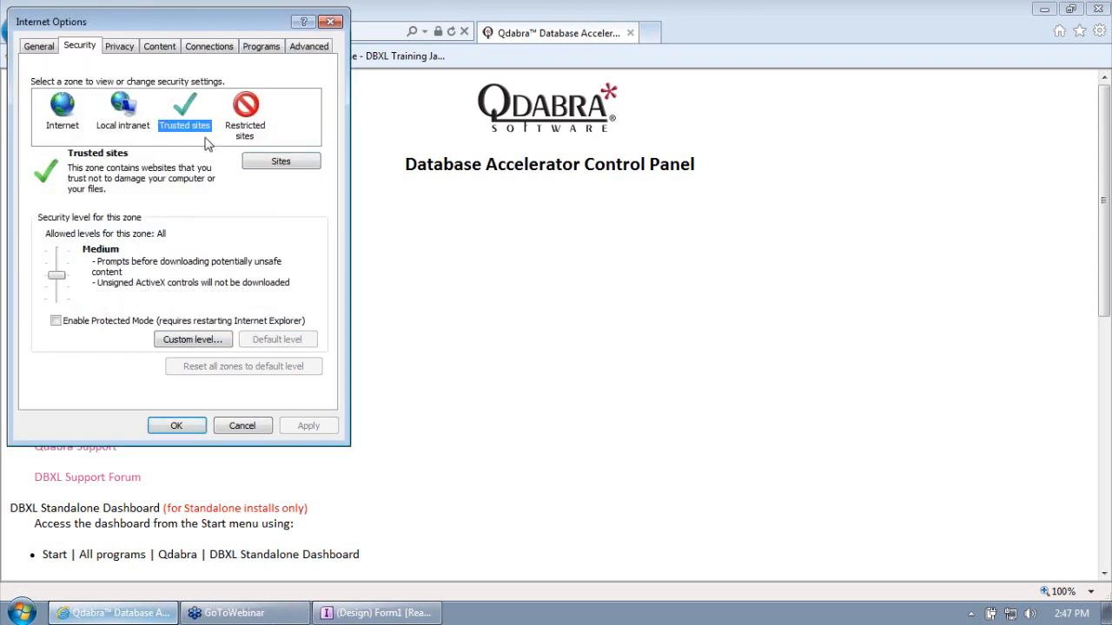
pyautogui.click(126, 127)
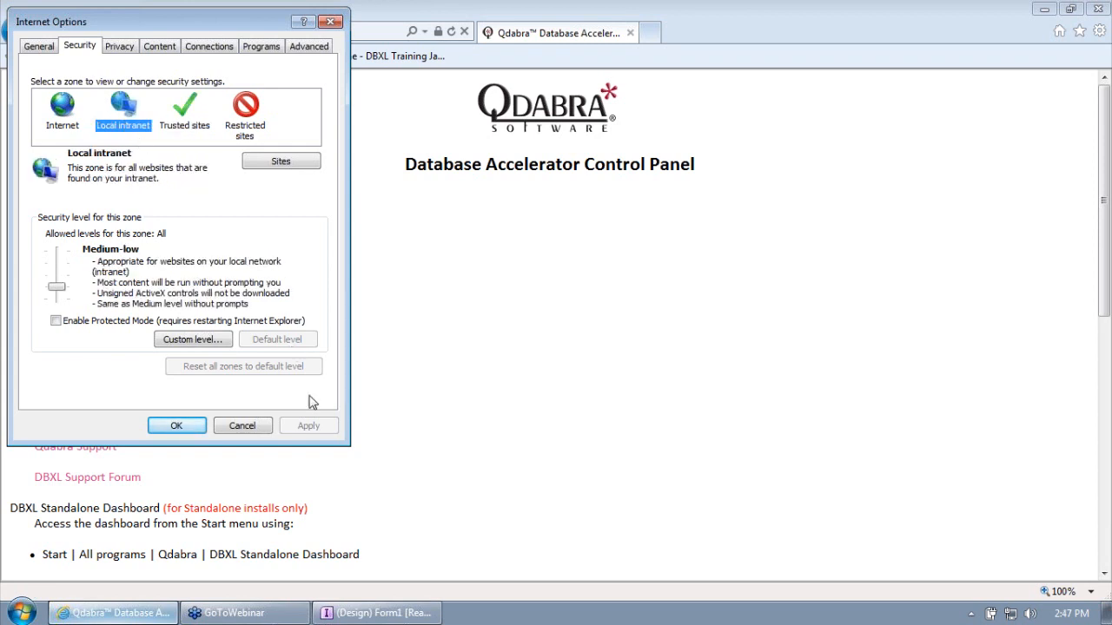
pyautogui.click(242, 426)
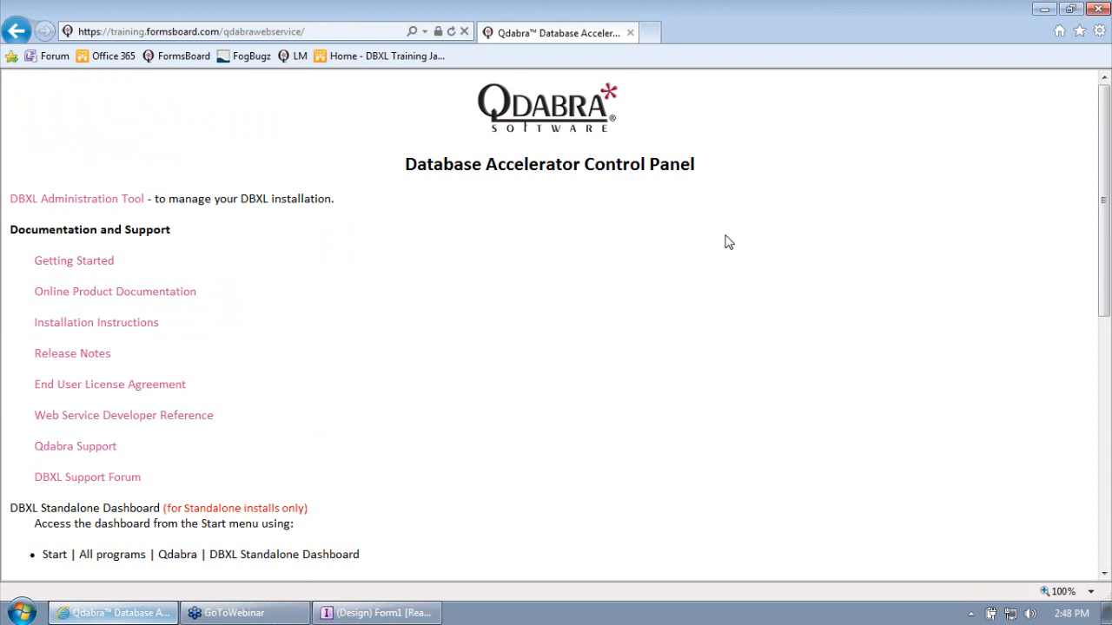
# - Minimize Internet Explorer to bring the InfoPath Expense Report design back into view
pyautogui.click(1045, 10)
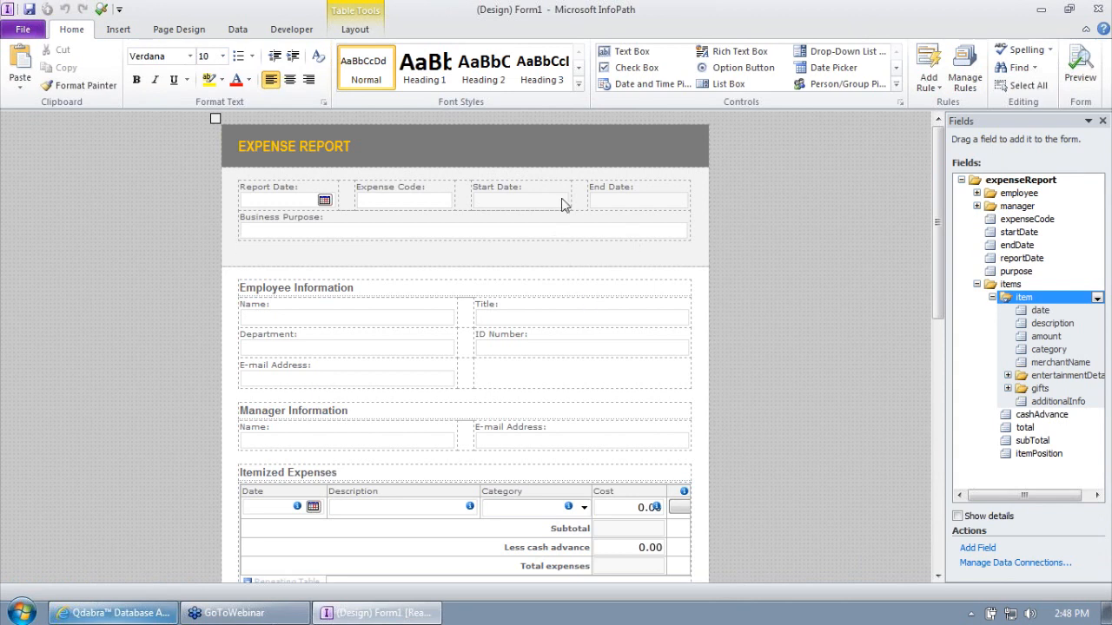
# - Delete the Main submit connection from the form's Data Connections
pyautogui.click(238, 30)
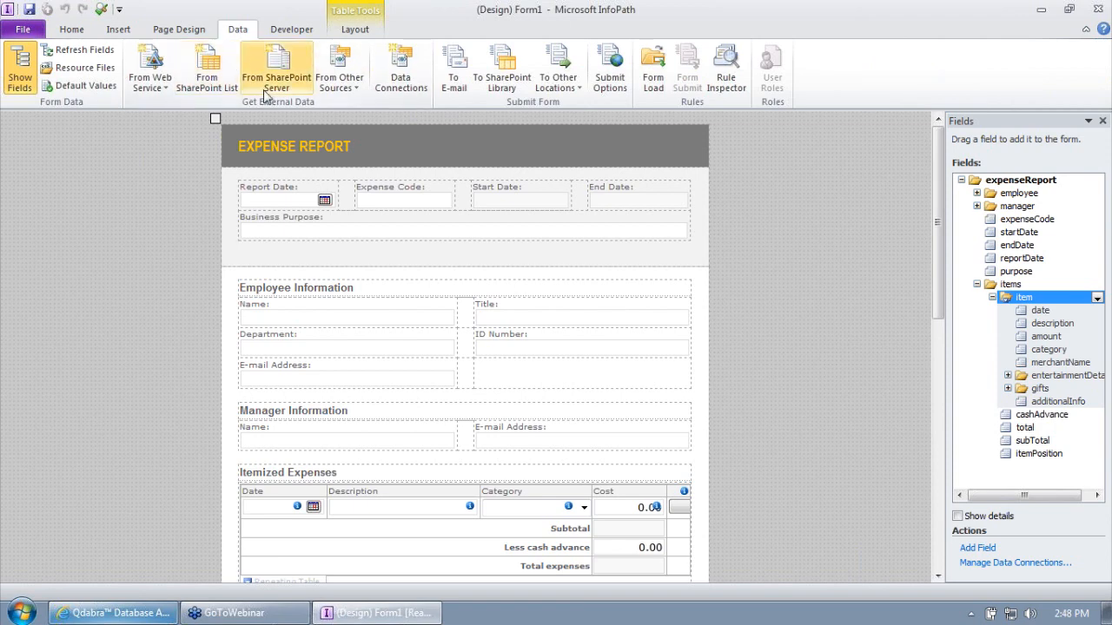
pyautogui.click(425, 83)
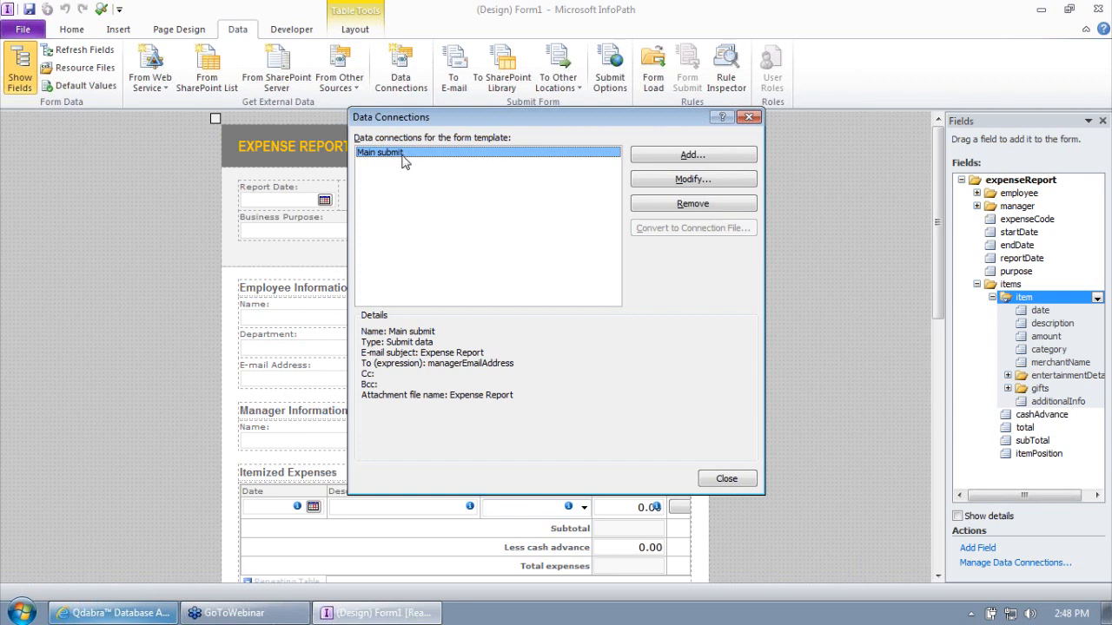
pyautogui.click(684, 207)
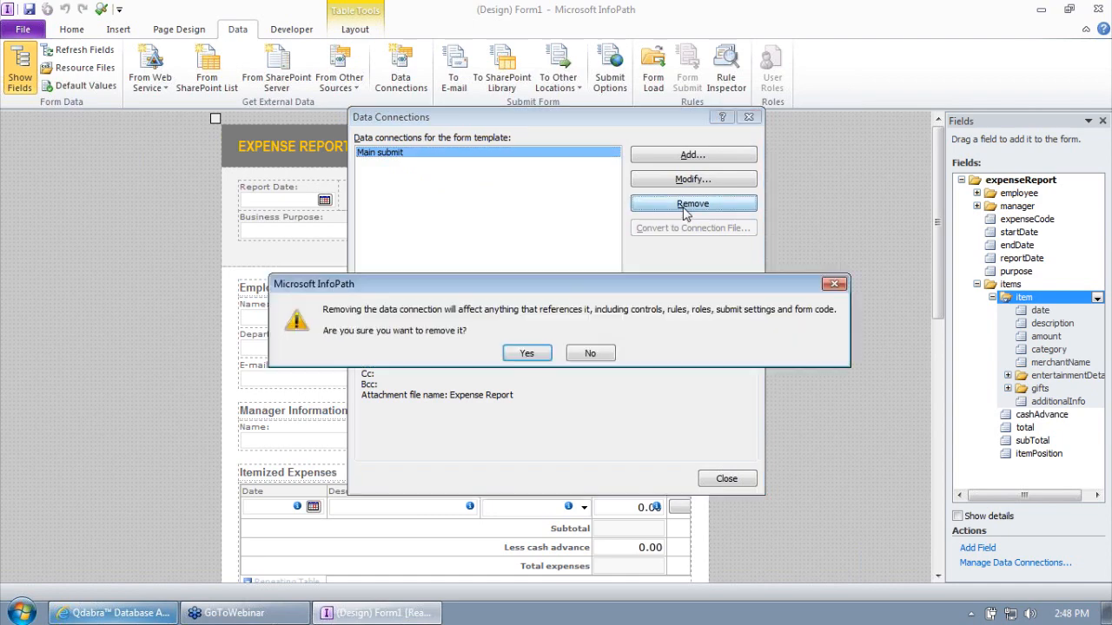
pyautogui.click(527, 350)
# - Add a new data connection that submits data to a Web service
pyautogui.click(666, 158)
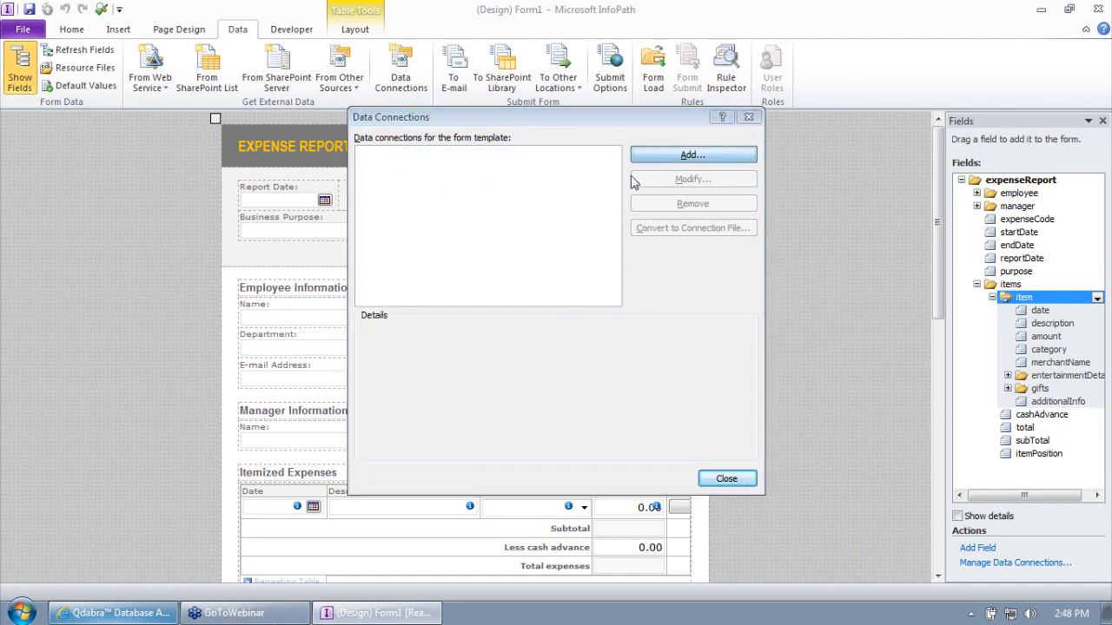
pyautogui.click(483, 212)
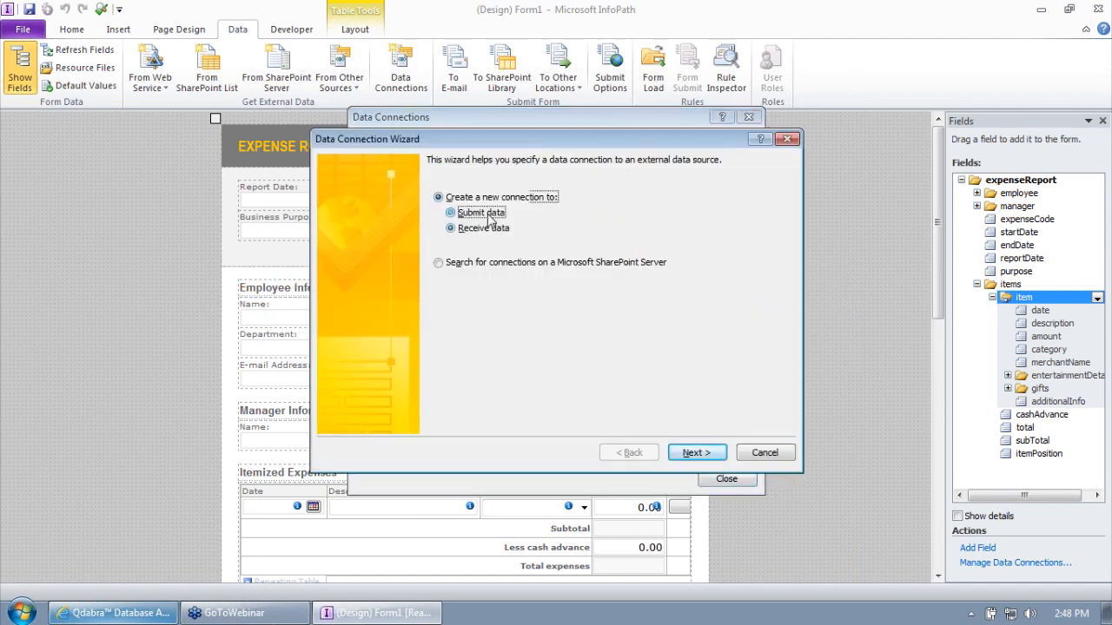
pyautogui.click(700, 452)
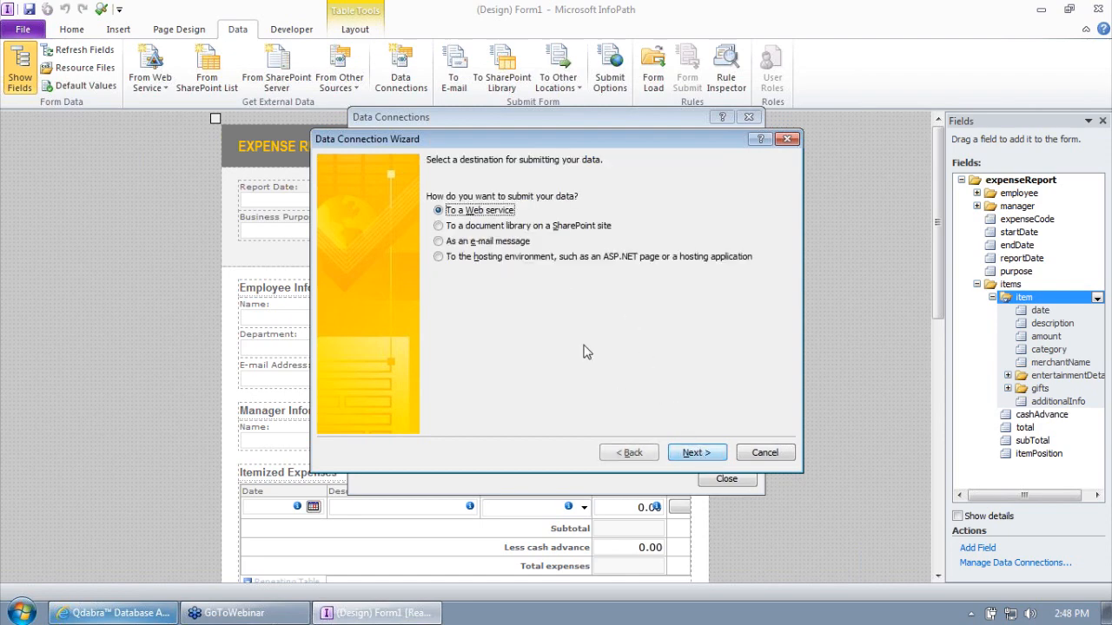
pyautogui.click(701, 455)
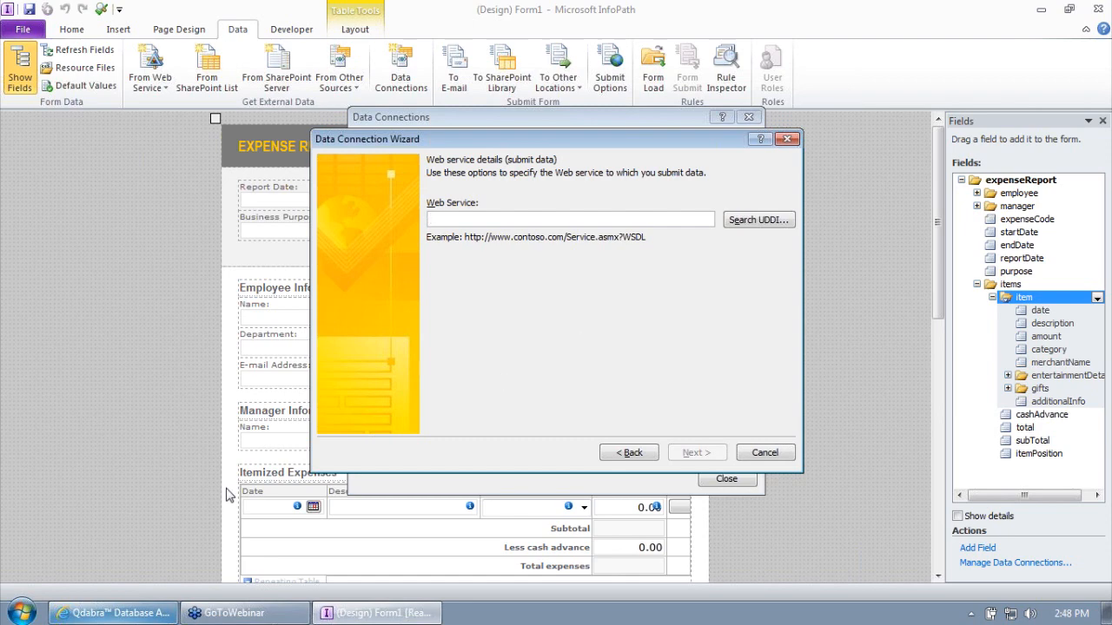
pyautogui.click(114, 613)
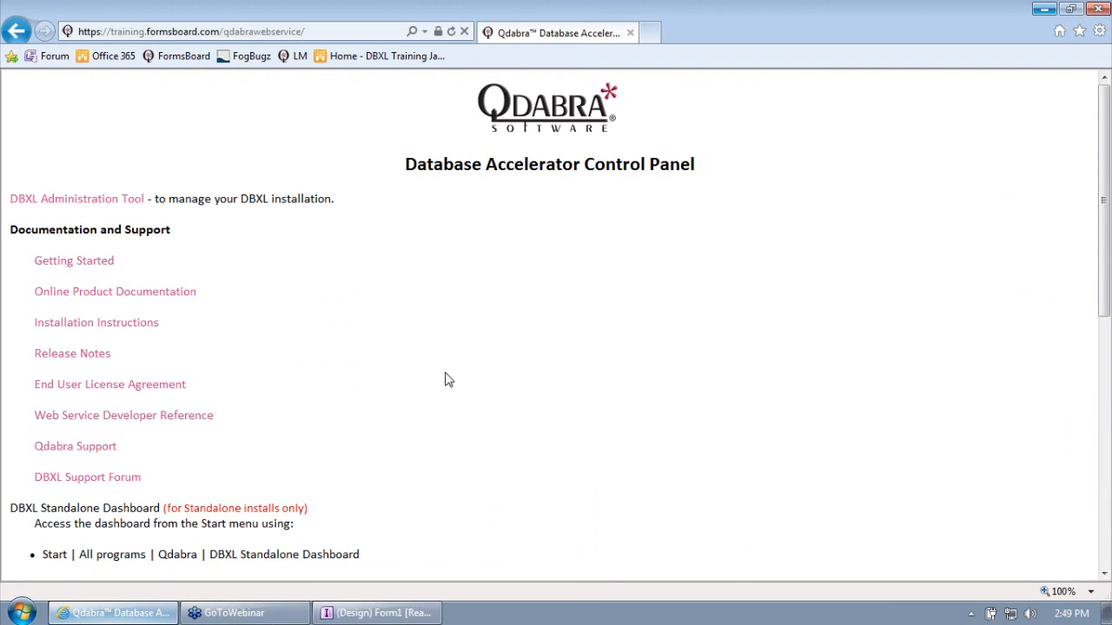
# - Look through the Web Service Descriptions and view the Document Service's SubmitDocument method
pyautogui.scroll(-3, 444, 378)
pyautogui.scroll(-2, 445, 372)
pyautogui.moveTo(15, 103); pyautogui.dragTo(266, 492)
pyautogui.click(283, 466)
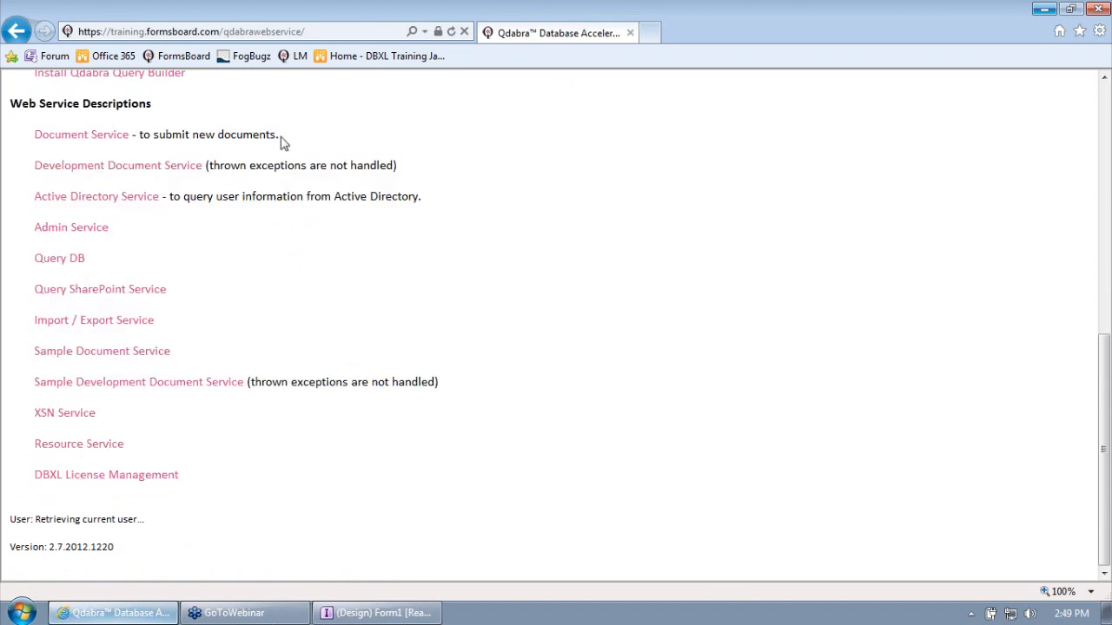
pyautogui.click(104, 139)
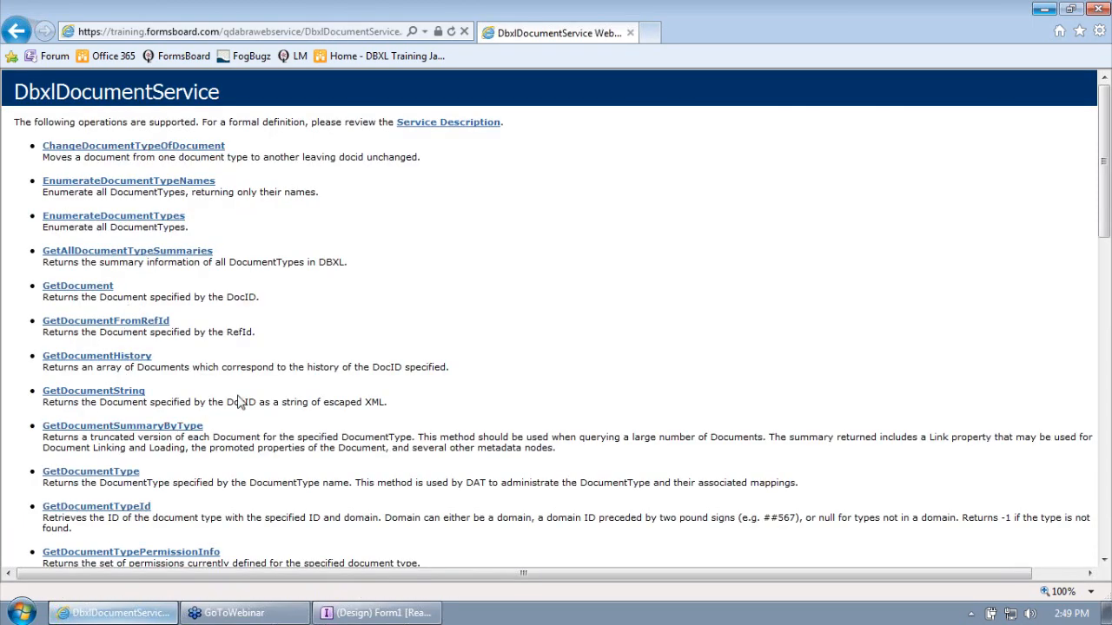
pyautogui.scroll(-15, 261, 381)
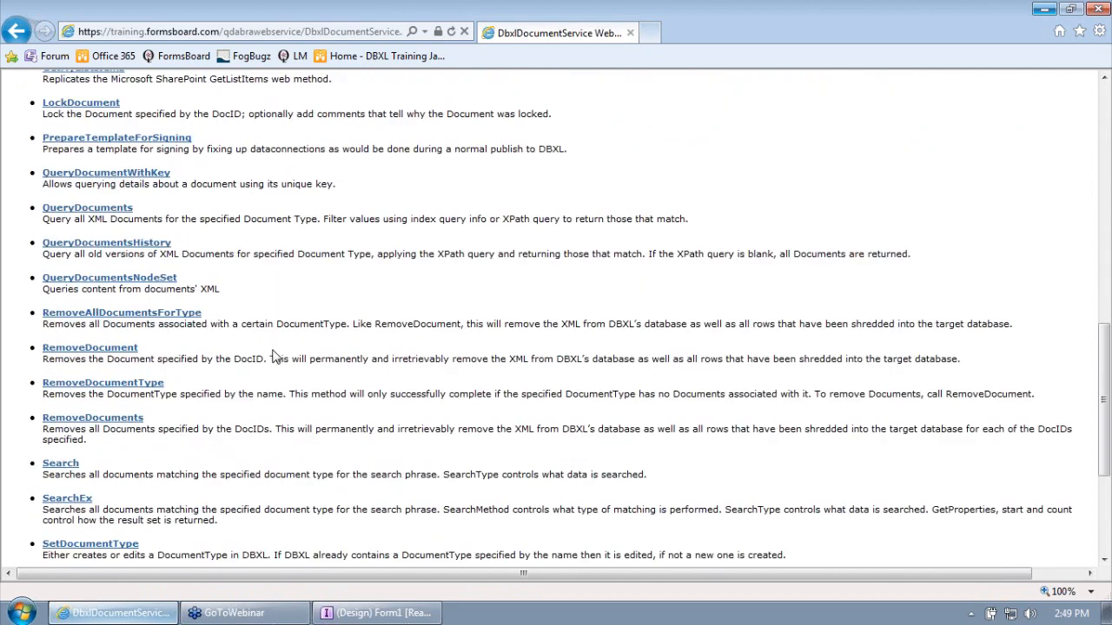
pyautogui.scroll(15, 281, 351)
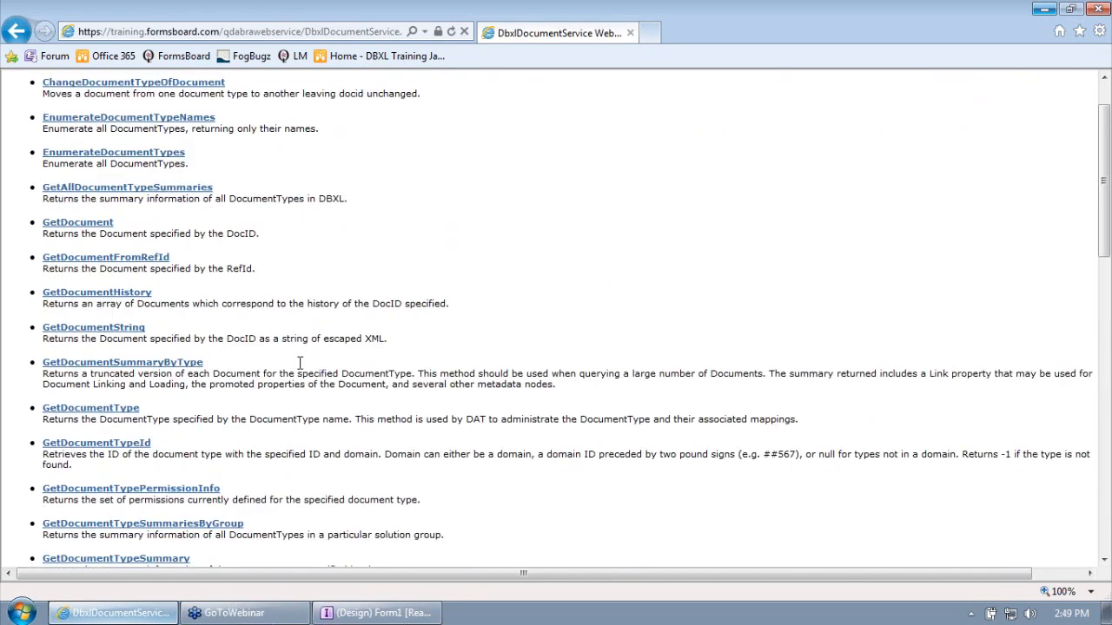
pyautogui.scroll(-13, 295, 354)
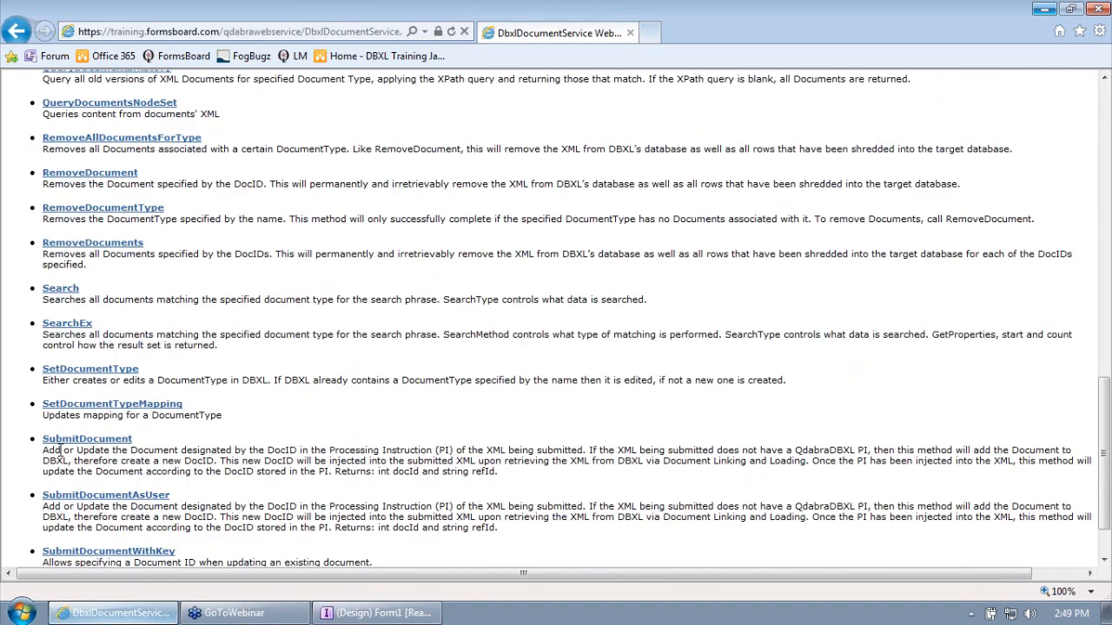
pyautogui.moveTo(144, 443); pyautogui.dragTo(69, 443)
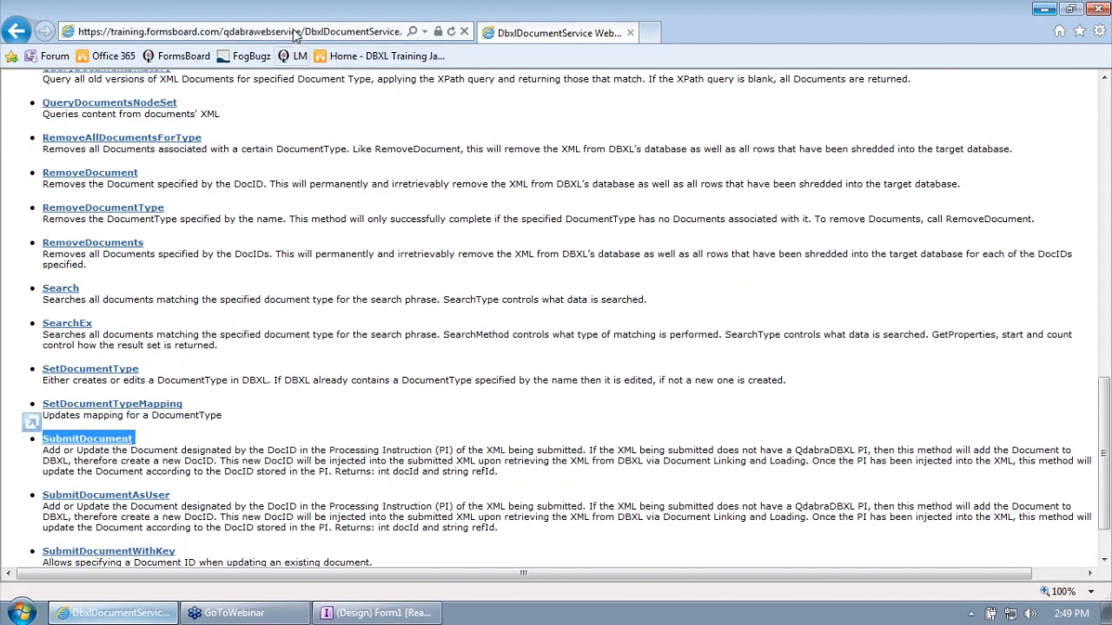
# - Copy the Document Service link address from the Database Accelerator Control Panel
pyautogui.click(17, 32)
pyautogui.scroll(-5, 368, 425)
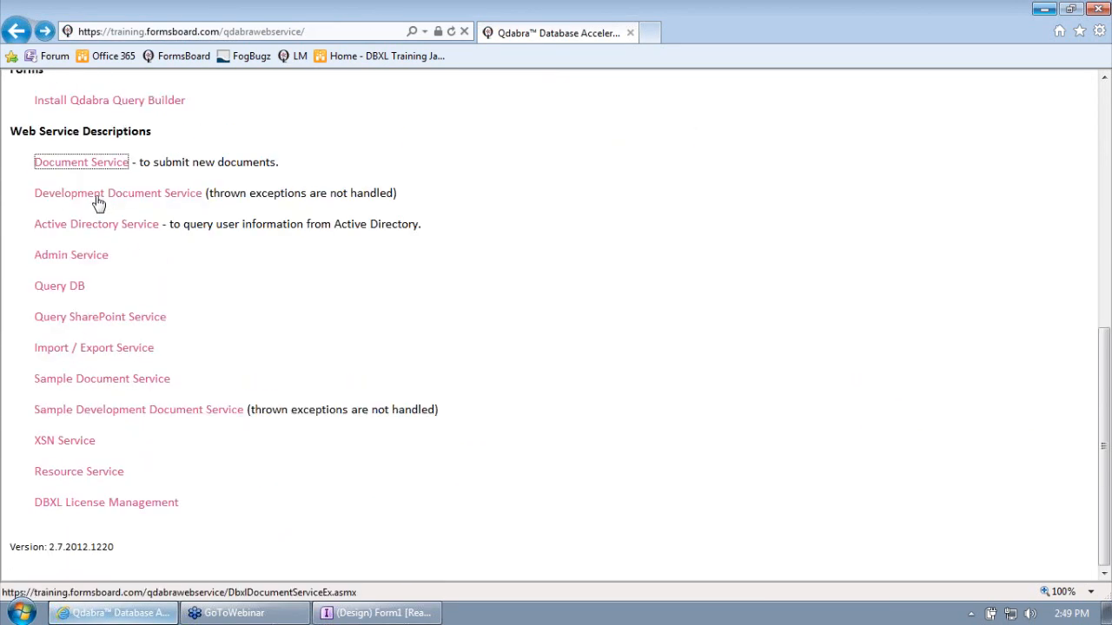
pyautogui.rightClick(96, 171)
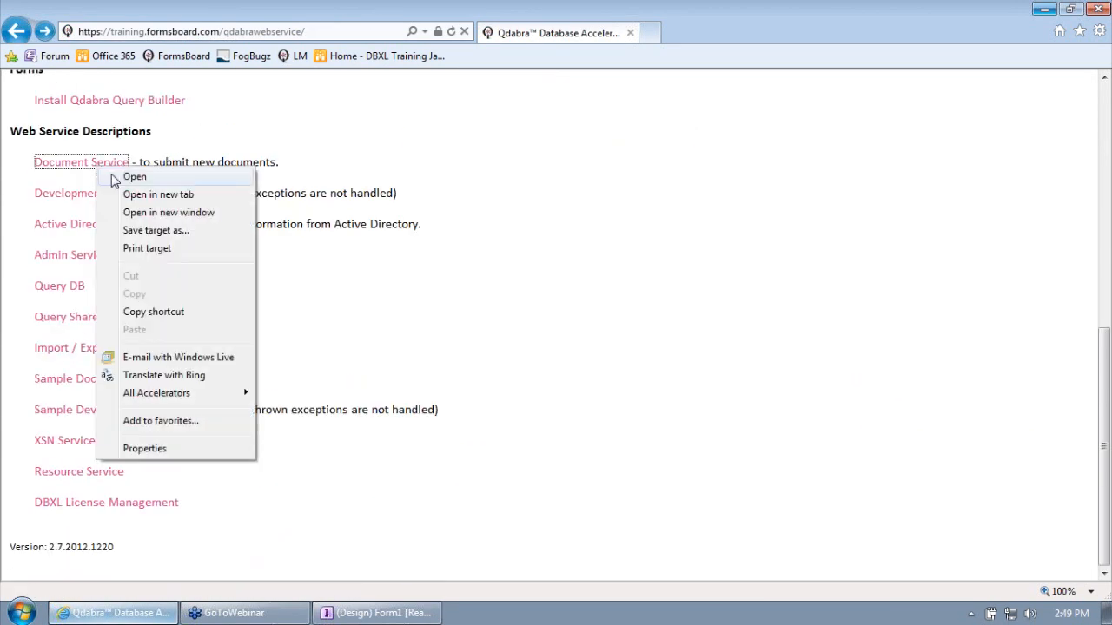
pyautogui.click(164, 315)
pyautogui.moveTo(374, 617)
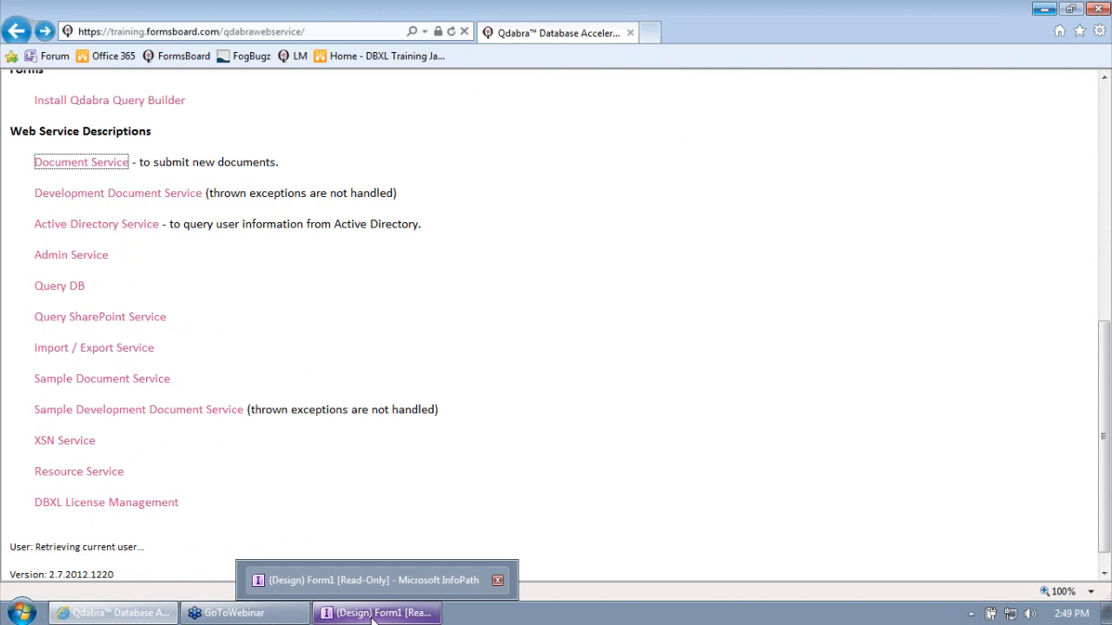
pyautogui.click(373, 614)
# - Paste the Document Service URL as the wizard's Web service address and continue
pyautogui.hotkey('ctrl', 'v')
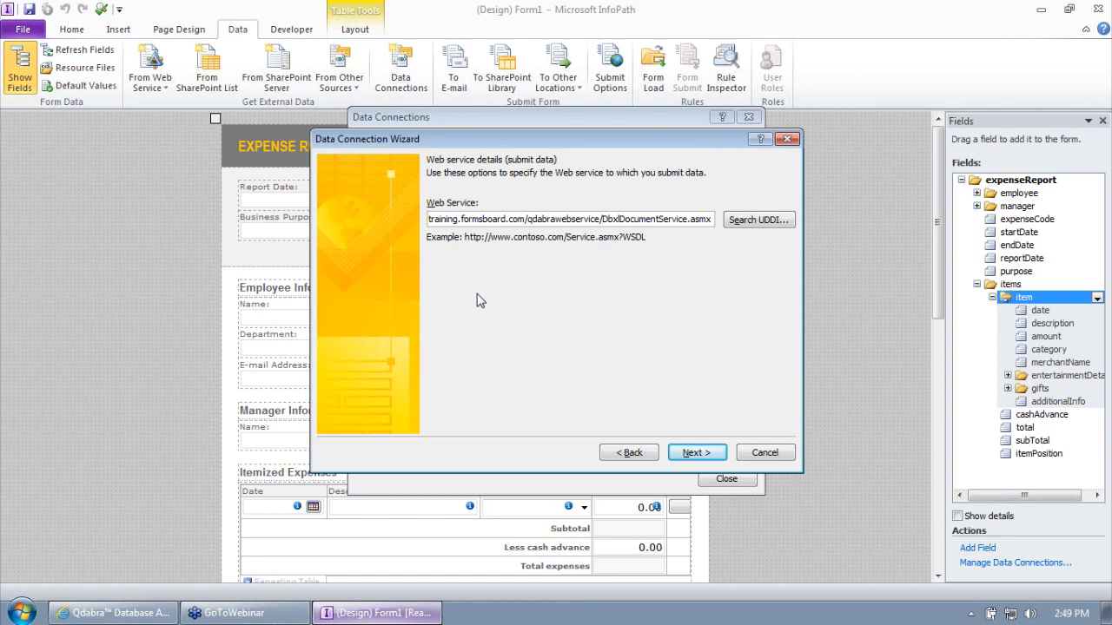
pyautogui.click(148, 600)
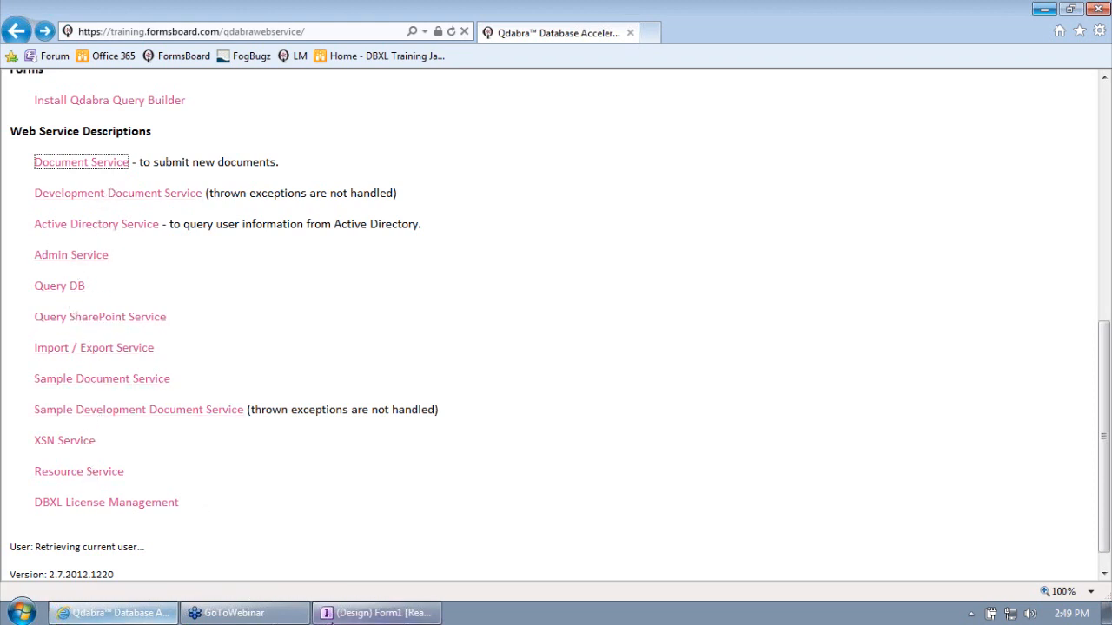
pyautogui.click(326, 617)
pyautogui.click(695, 452)
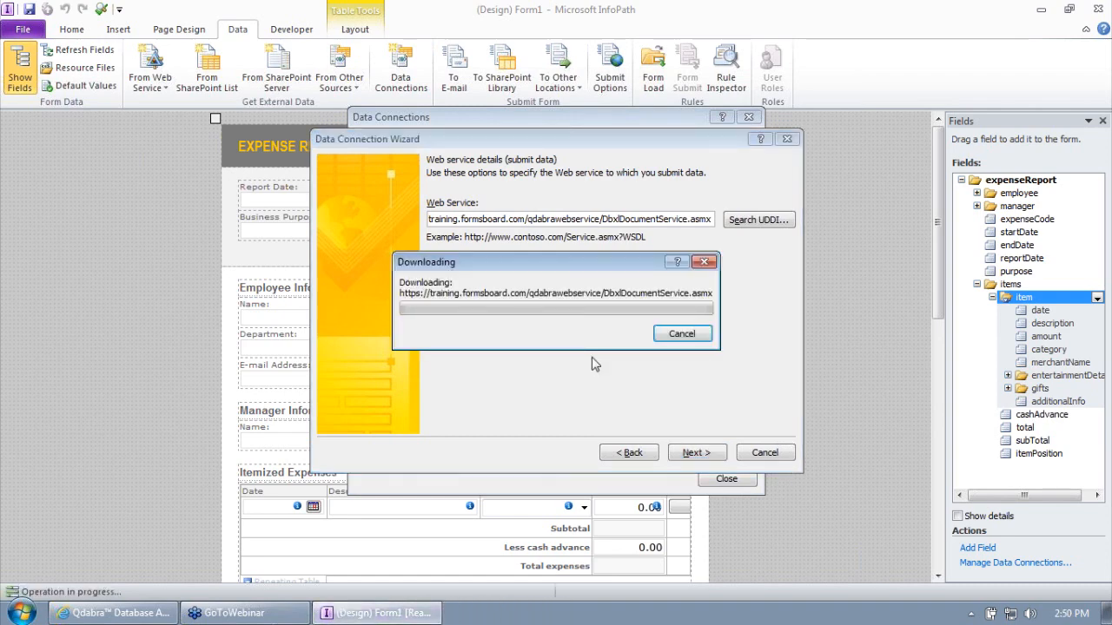
# - Enter the account password in Windows Security so the DbxlDocumentService operations load
pyautogui.click(134, 613)
pyautogui.click(84, 161)
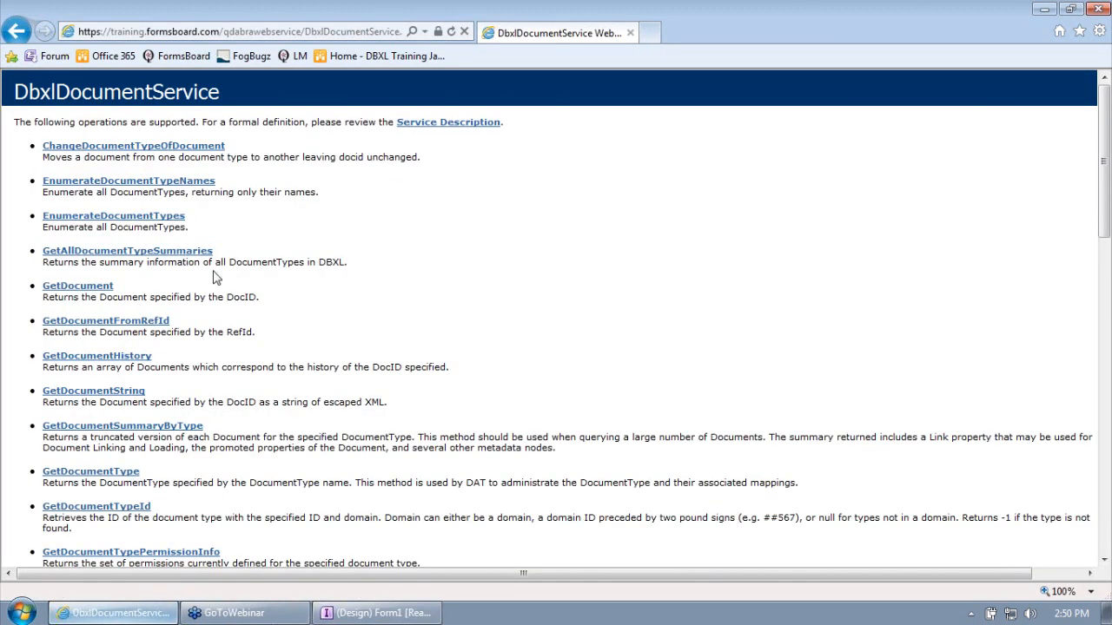
pyautogui.click(378, 614)
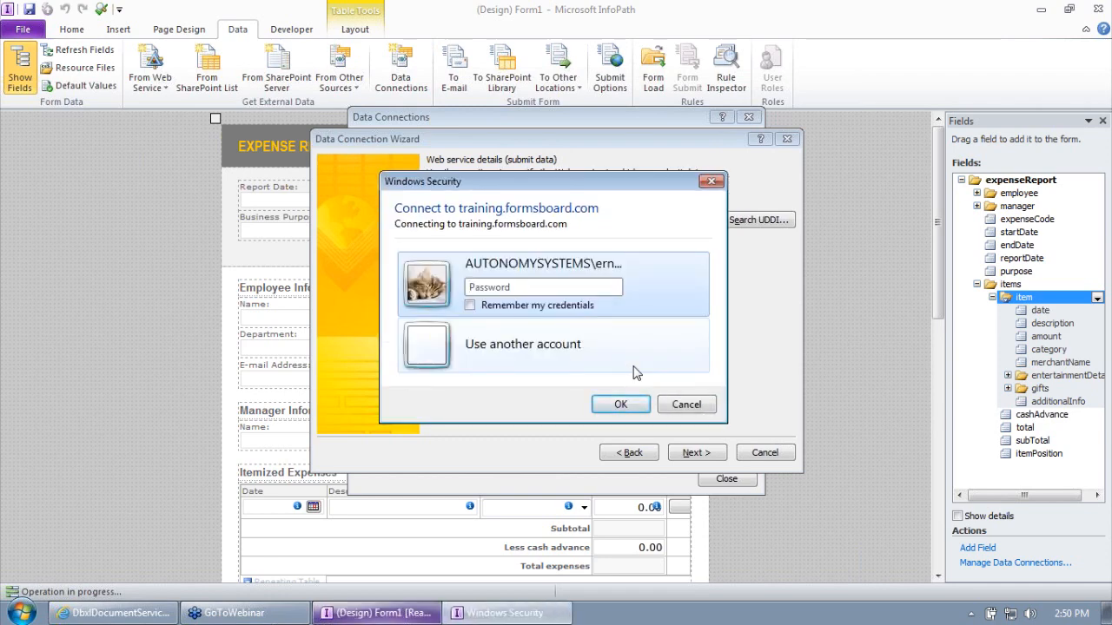
pyautogui.write('•••••••••')
pyautogui.press('Return')
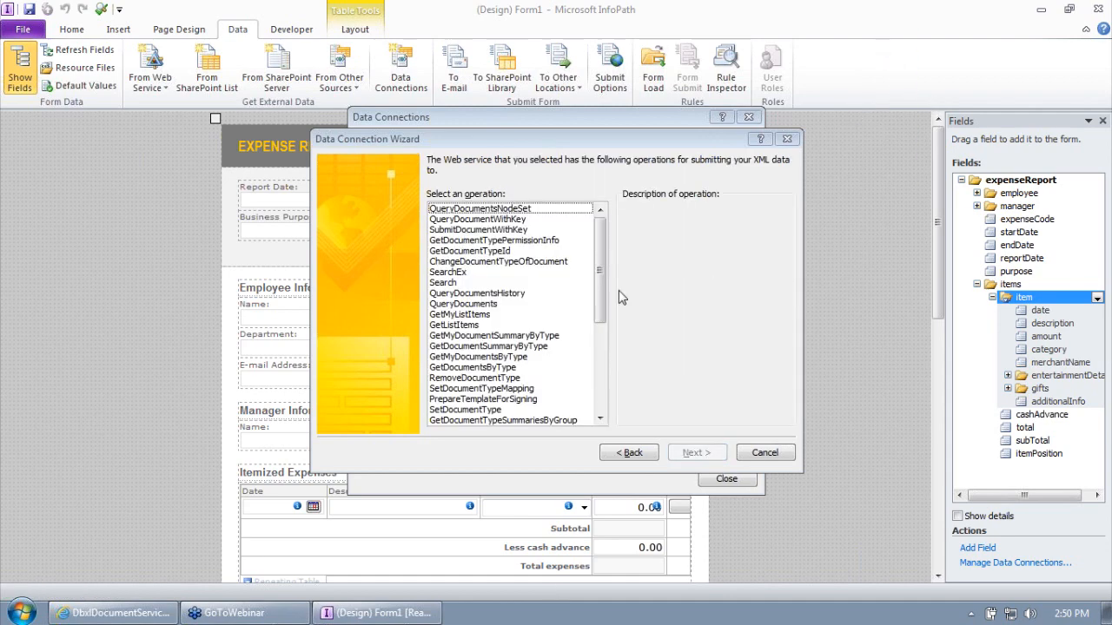
# - Compare operation descriptions, pick SubmitDocument, and advance to its parameters
pyautogui.moveTo(604, 291); pyautogui.dragTo(603, 375)
pyautogui.click(484, 337)
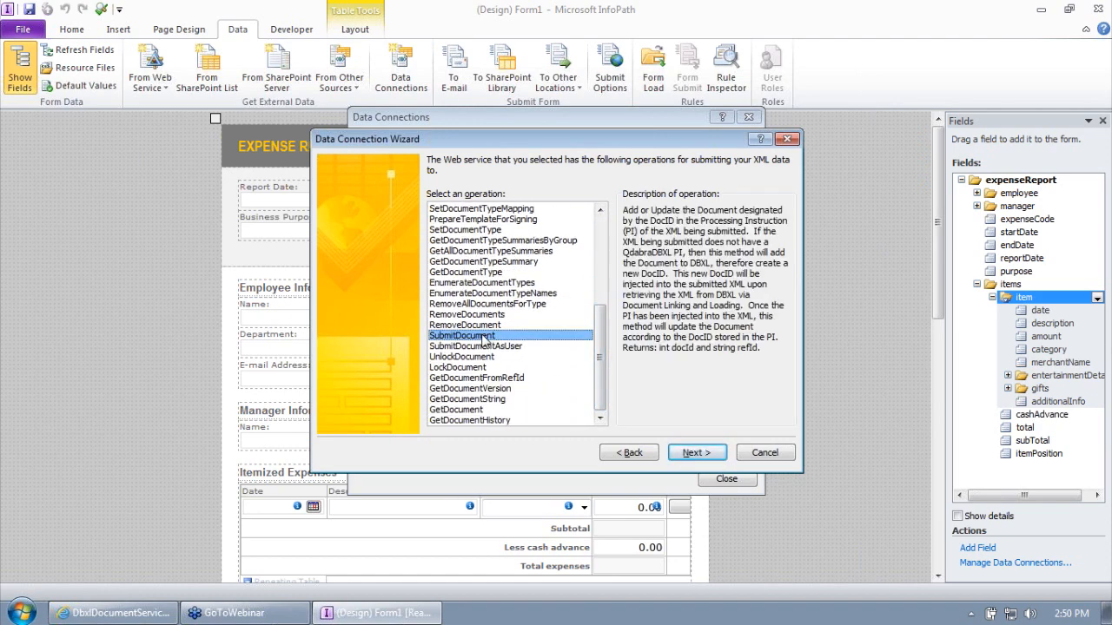
pyautogui.moveTo(682, 209); pyautogui.dragTo(761, 356)
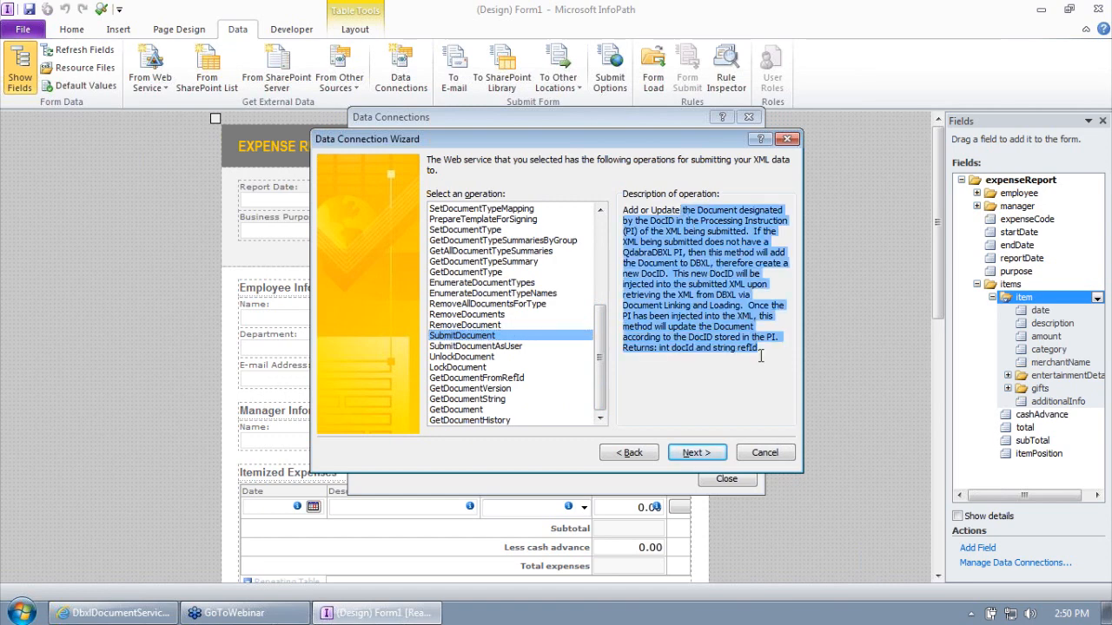
pyautogui.click(482, 261)
pyautogui.click(479, 231)
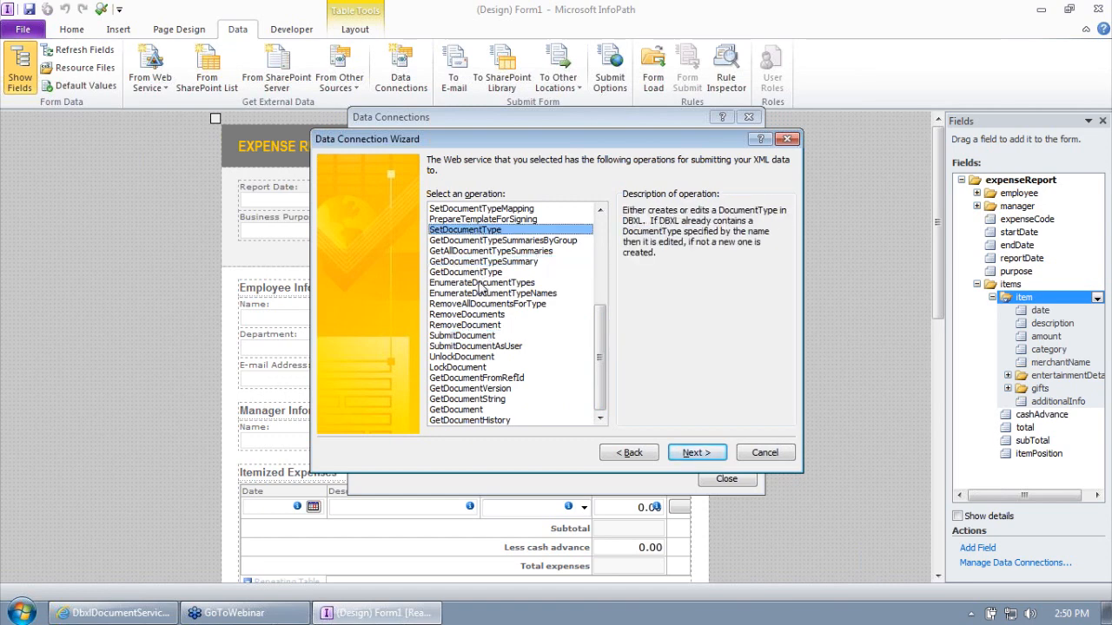
pyautogui.click(482, 293)
pyautogui.click(486, 337)
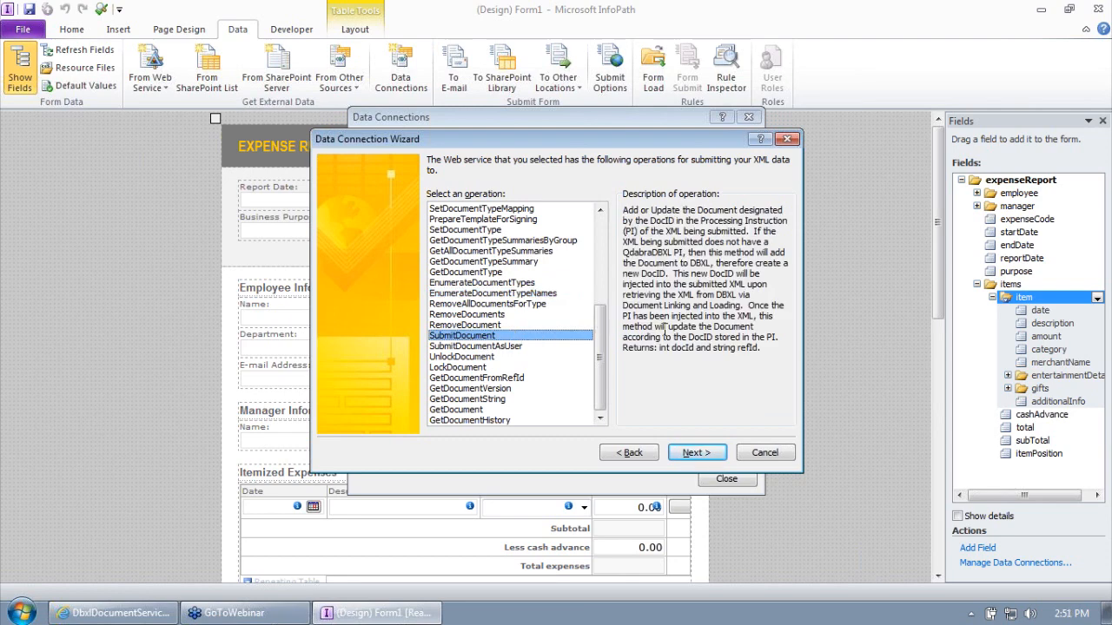
pyautogui.click(700, 453)
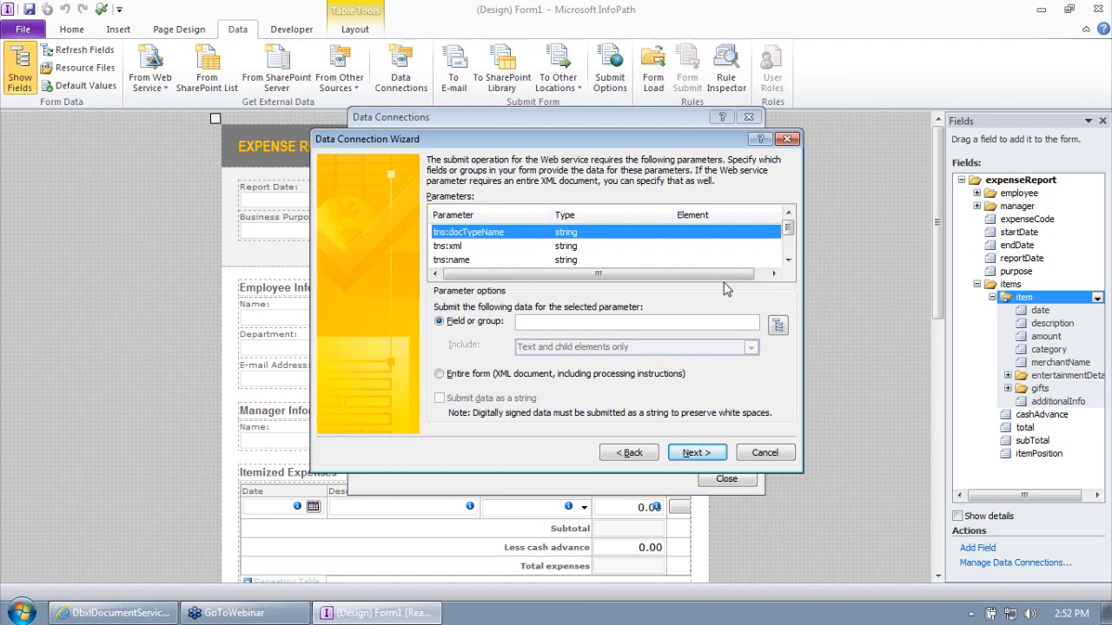
# - Map the tns:xml parameter to the entire form, submitted as a string
pyautogui.click(602, 246)
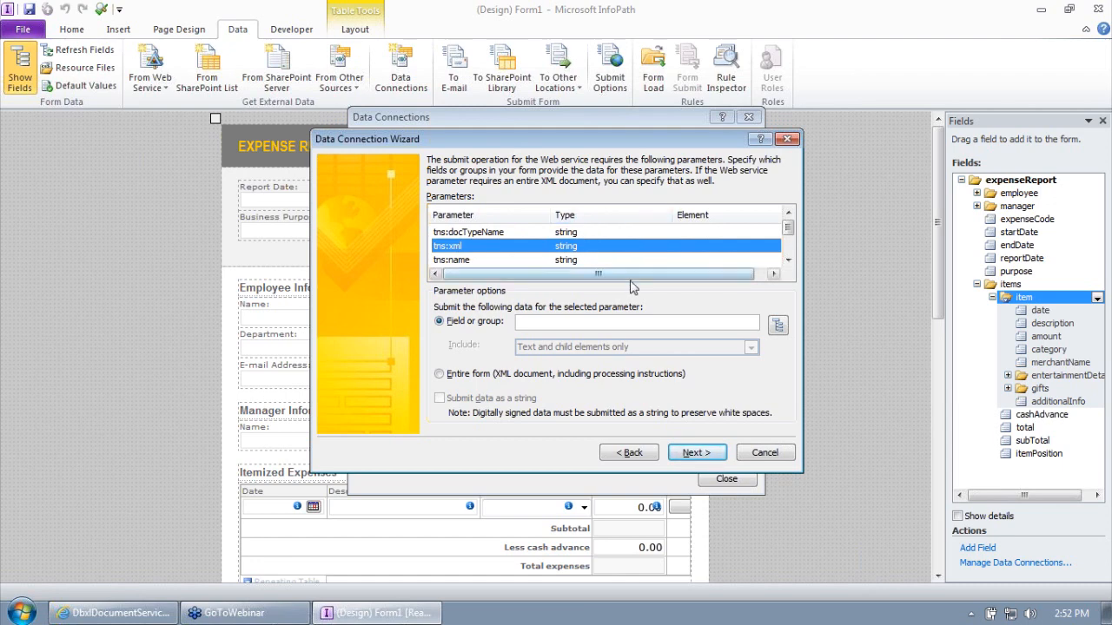
pyautogui.click(461, 379)
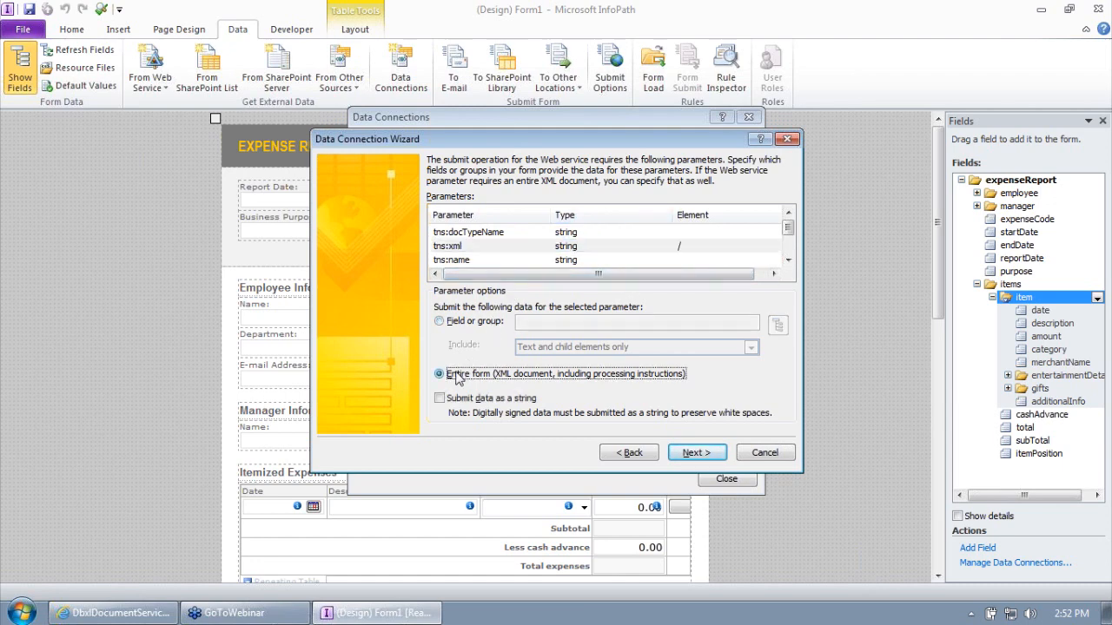
pyautogui.click(462, 400)
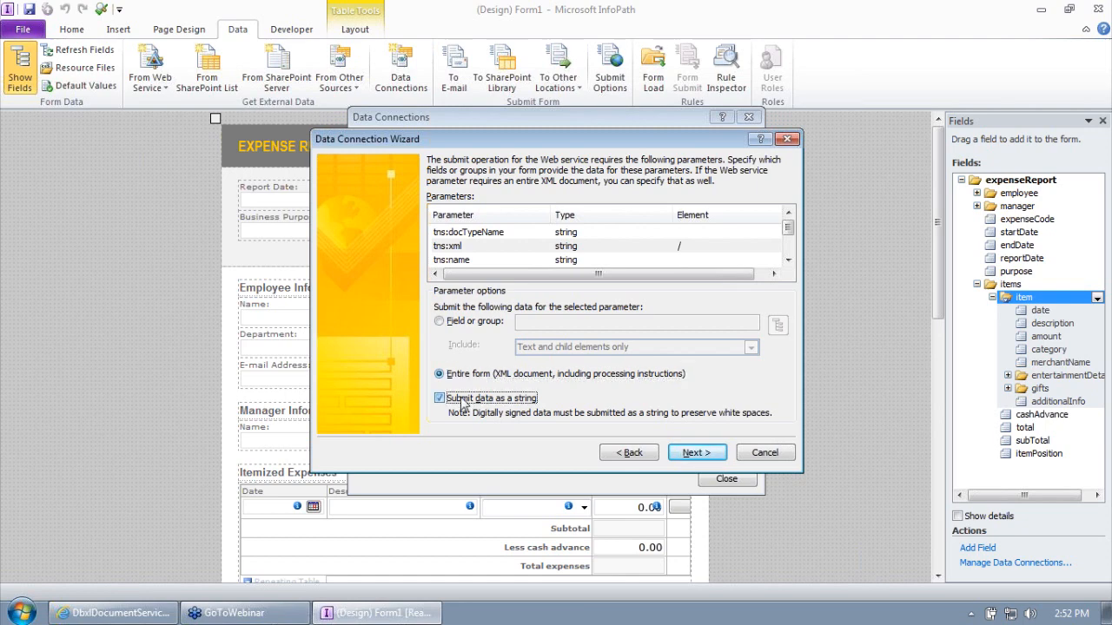
pyautogui.click(788, 261)
pyautogui.click(788, 261)
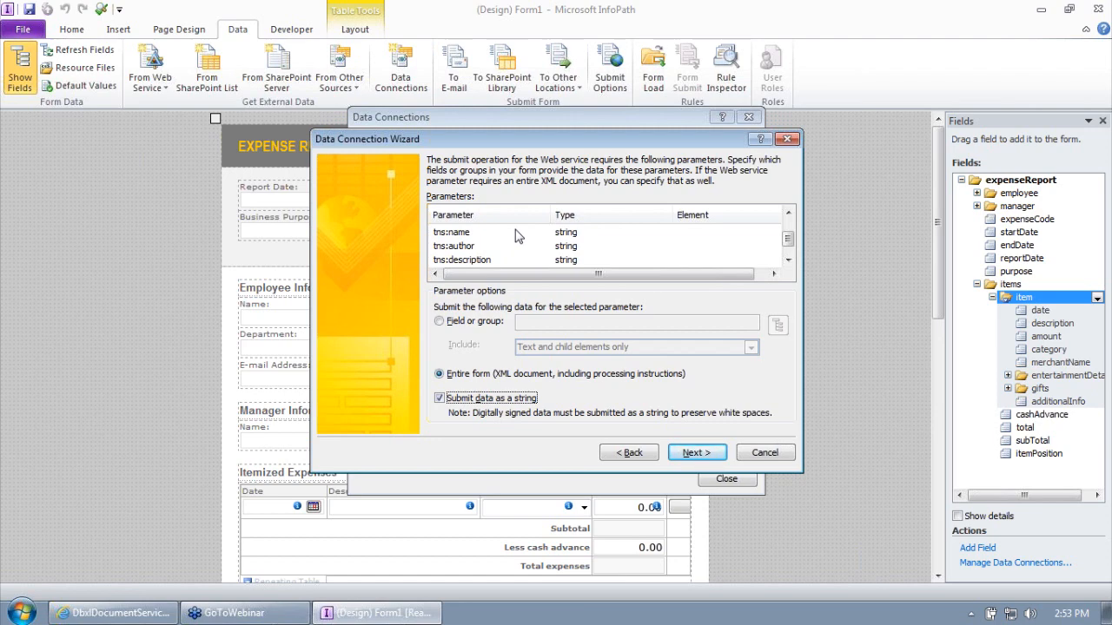
# - Map tns:name to the reportDate field, submitted as a string
pyautogui.click(517, 233)
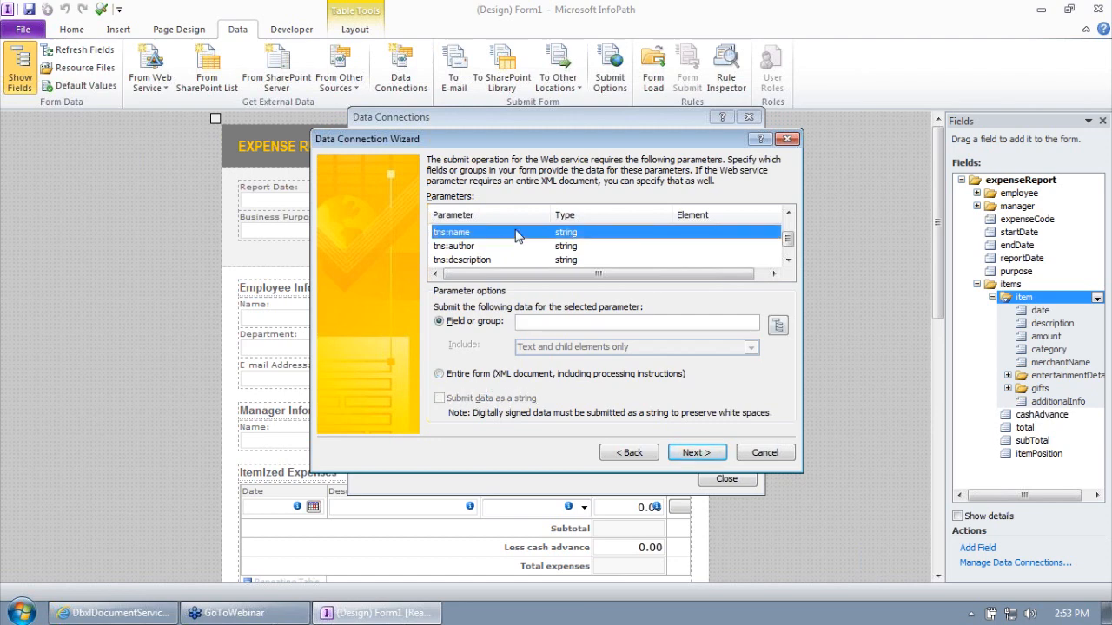
pyautogui.click(778, 327)
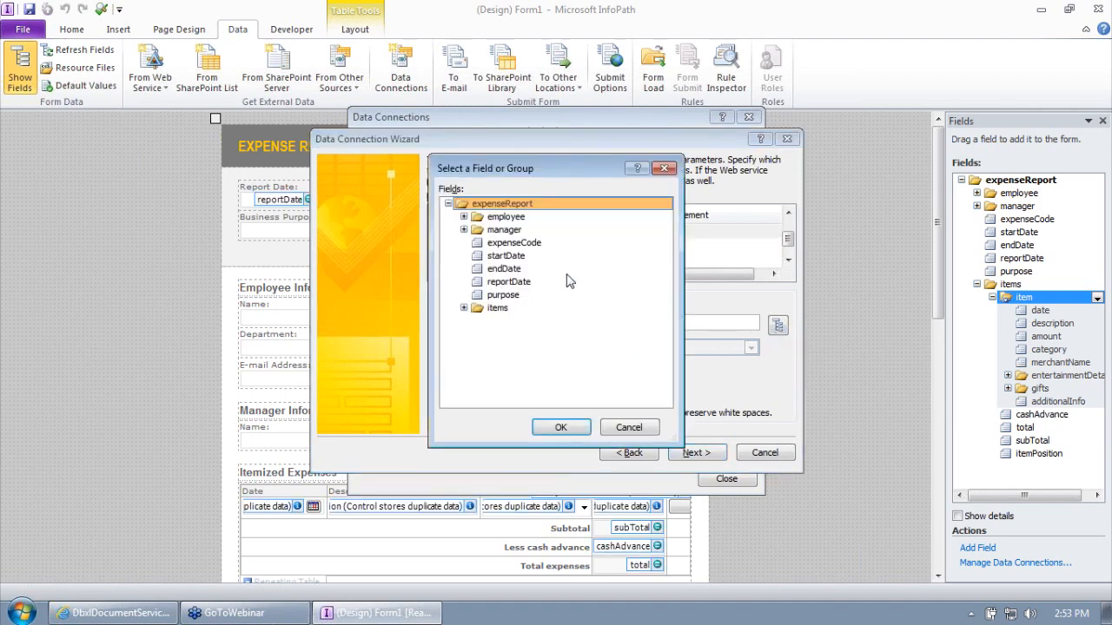
pyautogui.moveTo(540, 169); pyautogui.dragTo(283, 151)
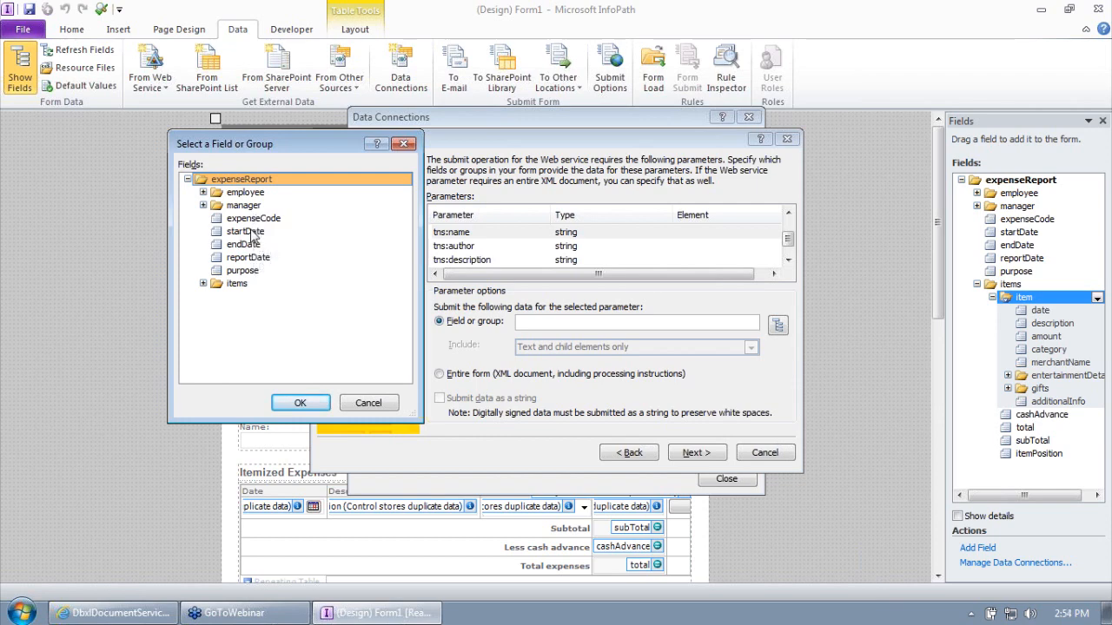
pyautogui.click(253, 257)
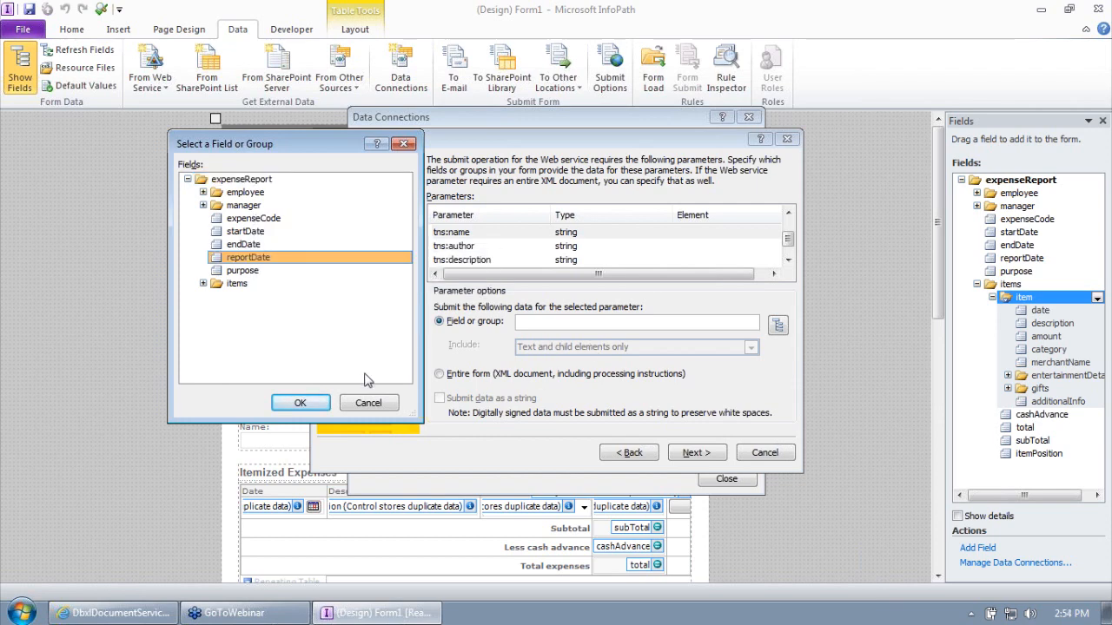
pyautogui.click(300, 402)
pyautogui.click(479, 400)
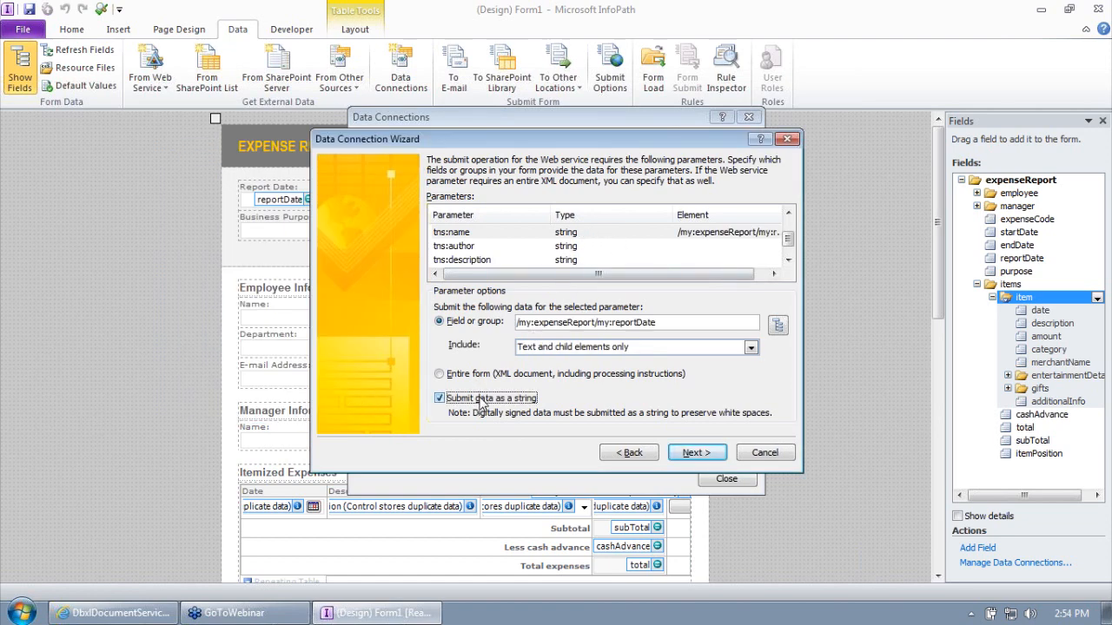
# - Map tns:author to the employee name field, submitted as a string
pyautogui.click(562, 249)
pyautogui.click(778, 325)
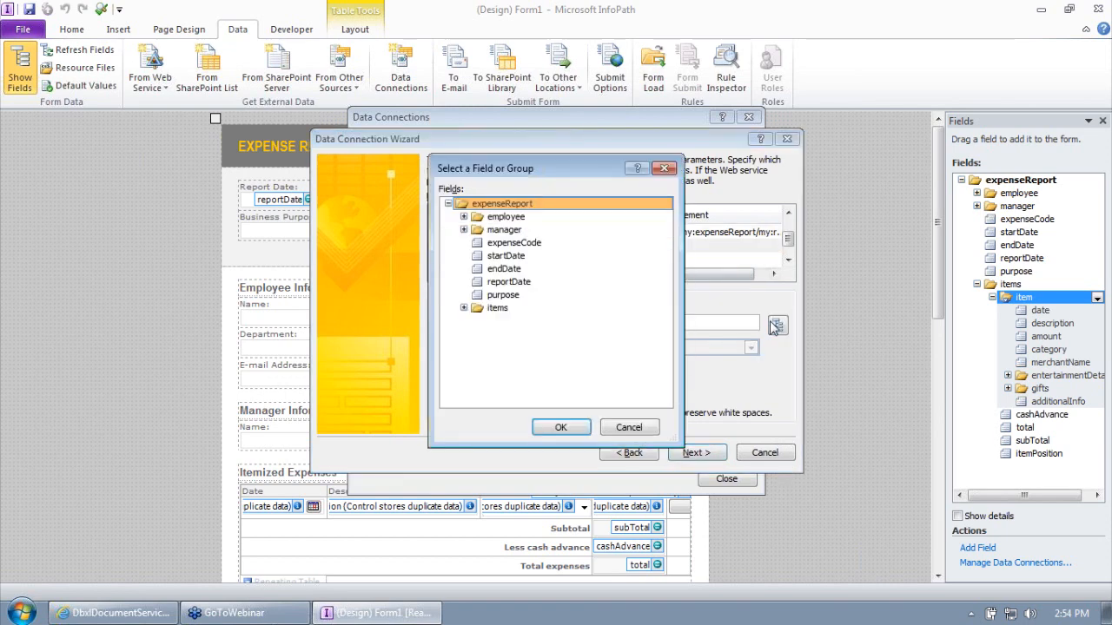
pyautogui.click(465, 217)
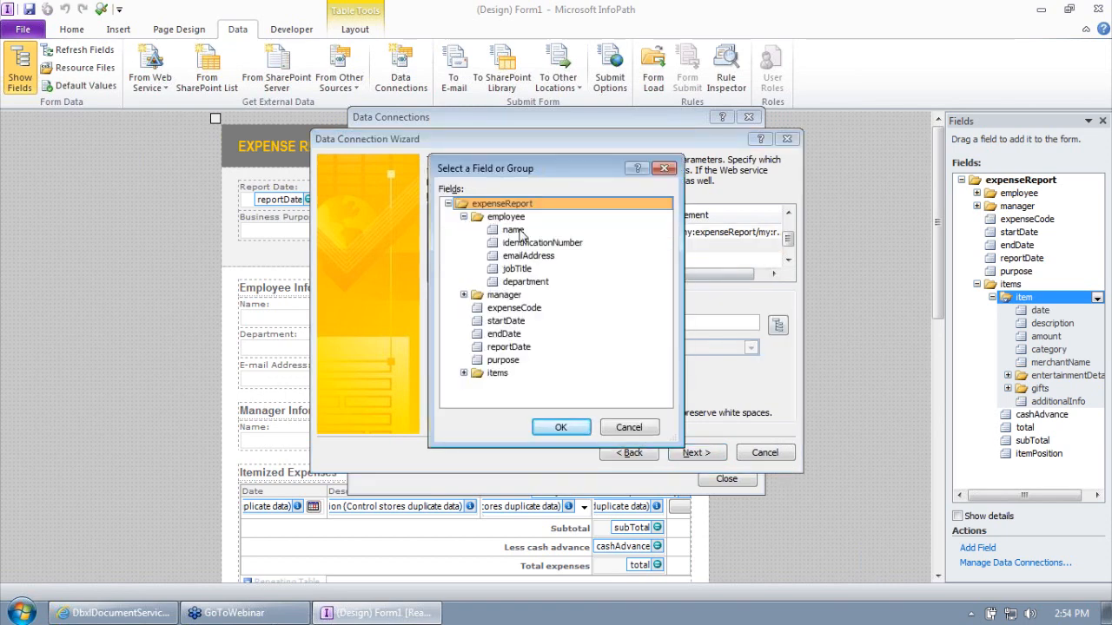
pyautogui.click(514, 230)
pyautogui.click(561, 427)
pyautogui.click(465, 398)
# - Map tns:description to the purpose field, submitted as a string
pyautogui.click(570, 261)
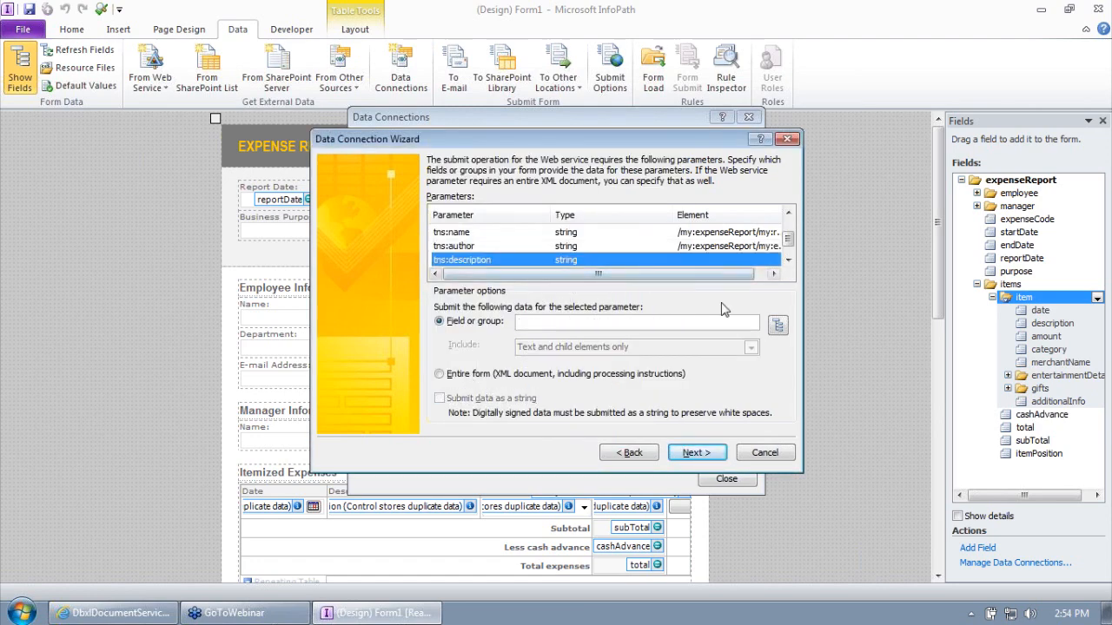
pyautogui.click(777, 325)
pyautogui.click(502, 295)
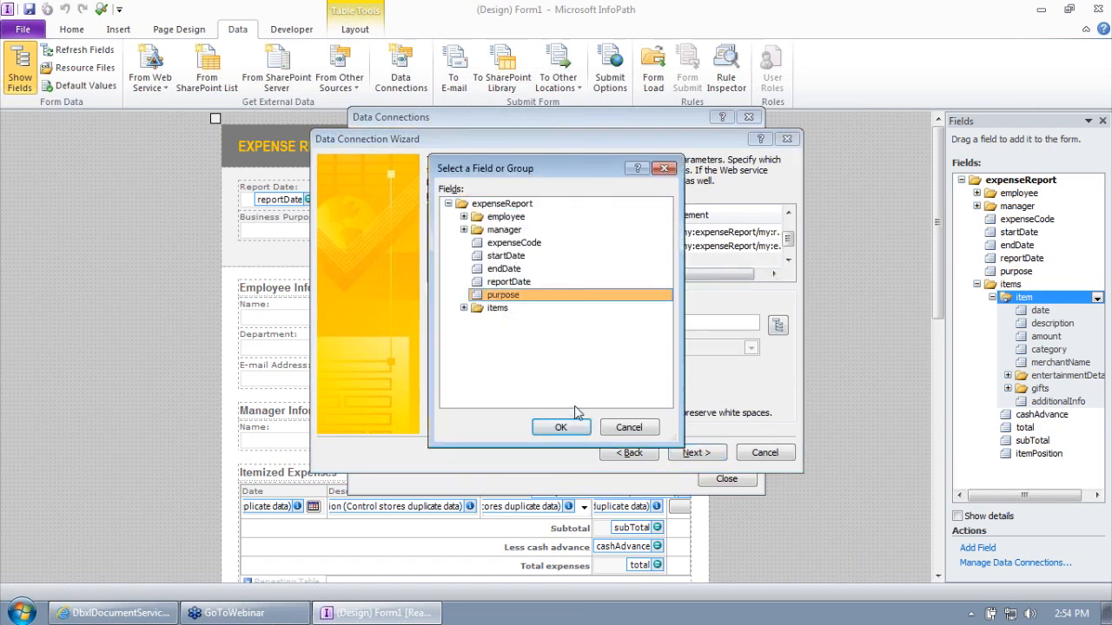
pyautogui.click(561, 427)
pyautogui.click(476, 401)
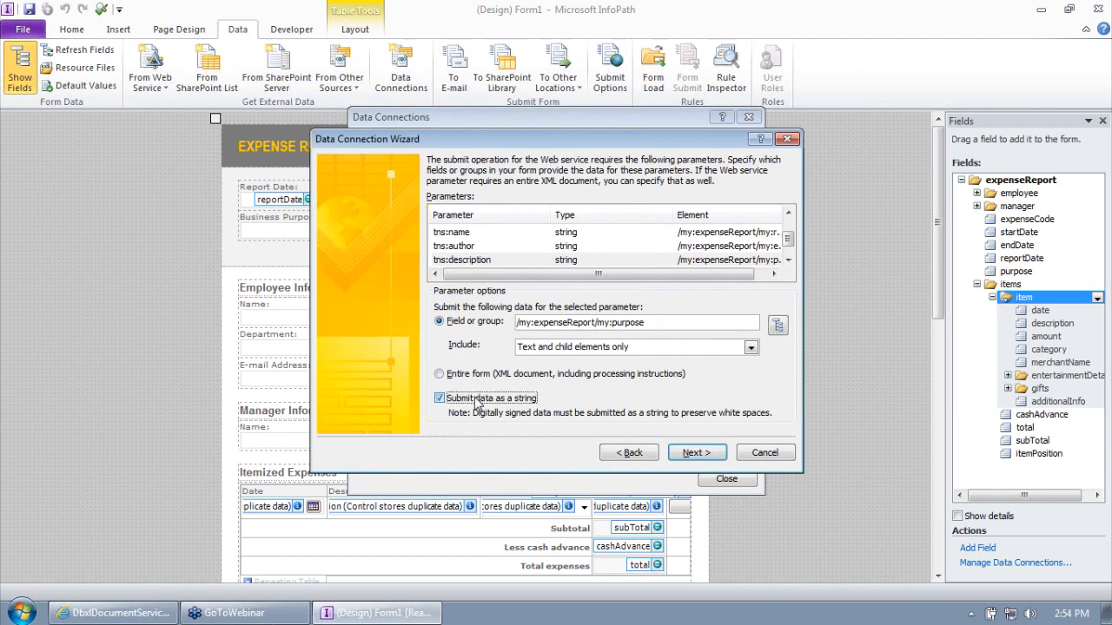
# - Review the parameter mappings with resized columns, leave tns:allowOverwrite unmapped, and continue to naming
pyautogui.click(497, 246)
pyautogui.click(495, 233)
pyautogui.click(499, 260)
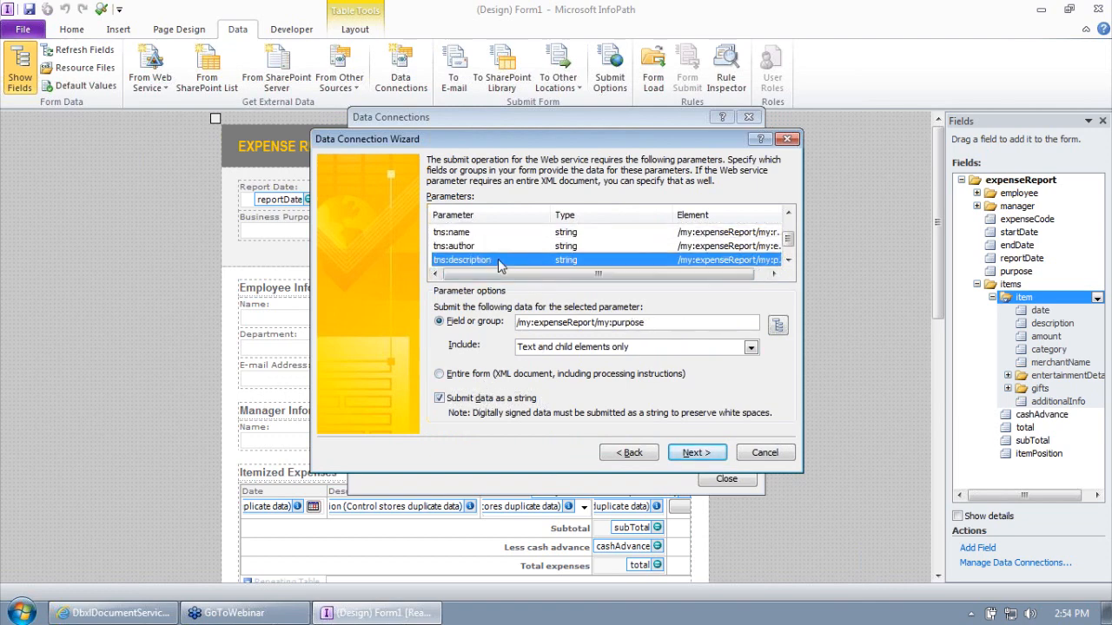
pyautogui.click(788, 261)
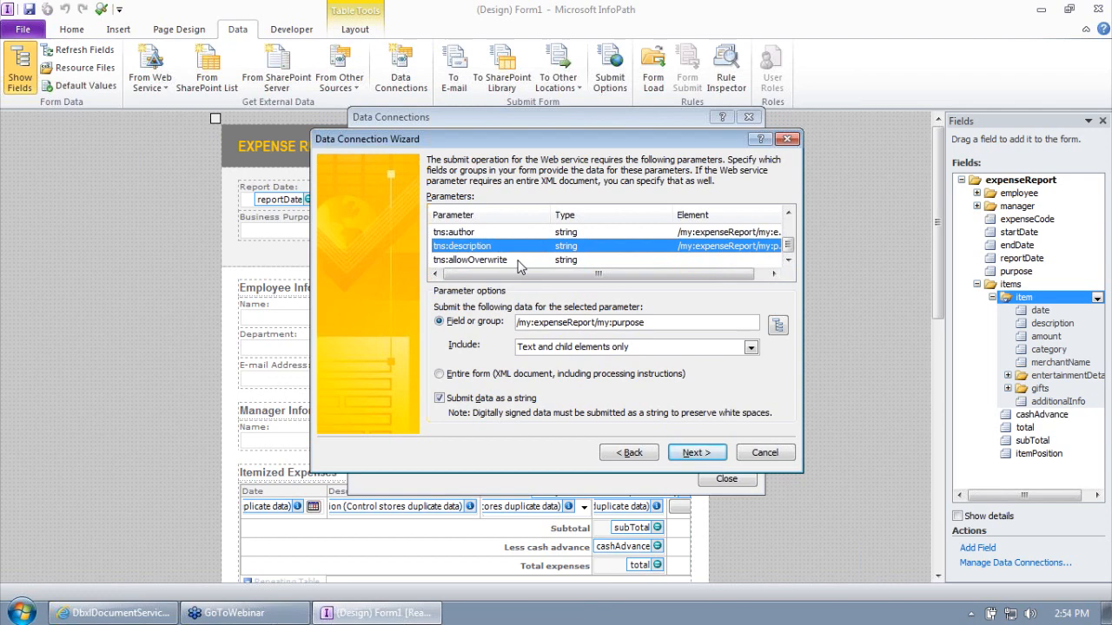
pyautogui.click(788, 215)
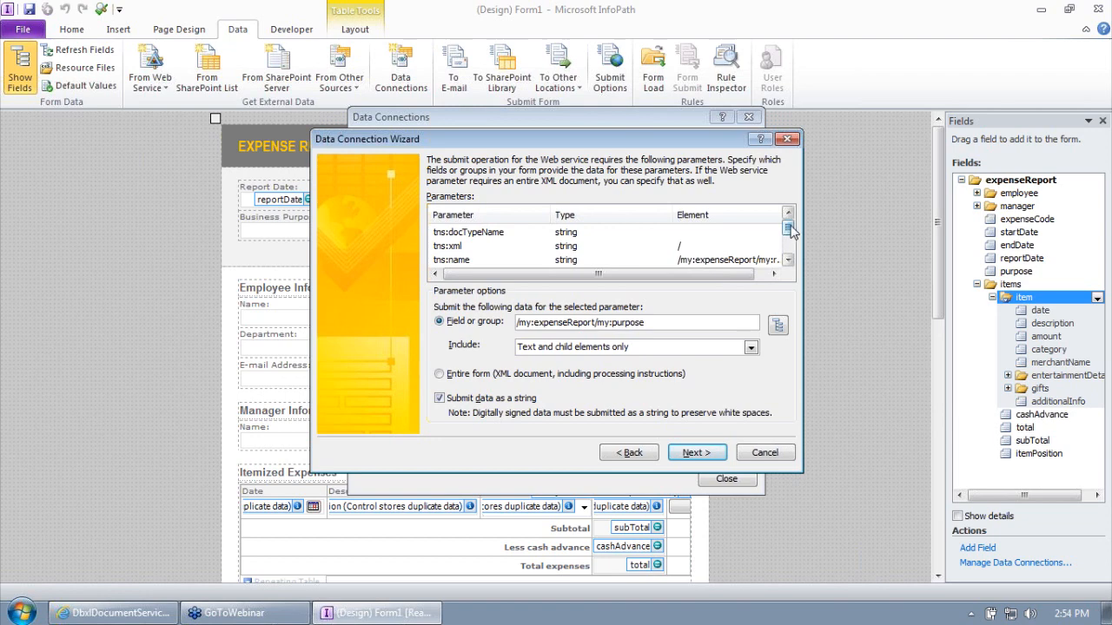
pyautogui.moveTo(789, 229); pyautogui.dragTo(789, 247)
pyautogui.click(646, 261)
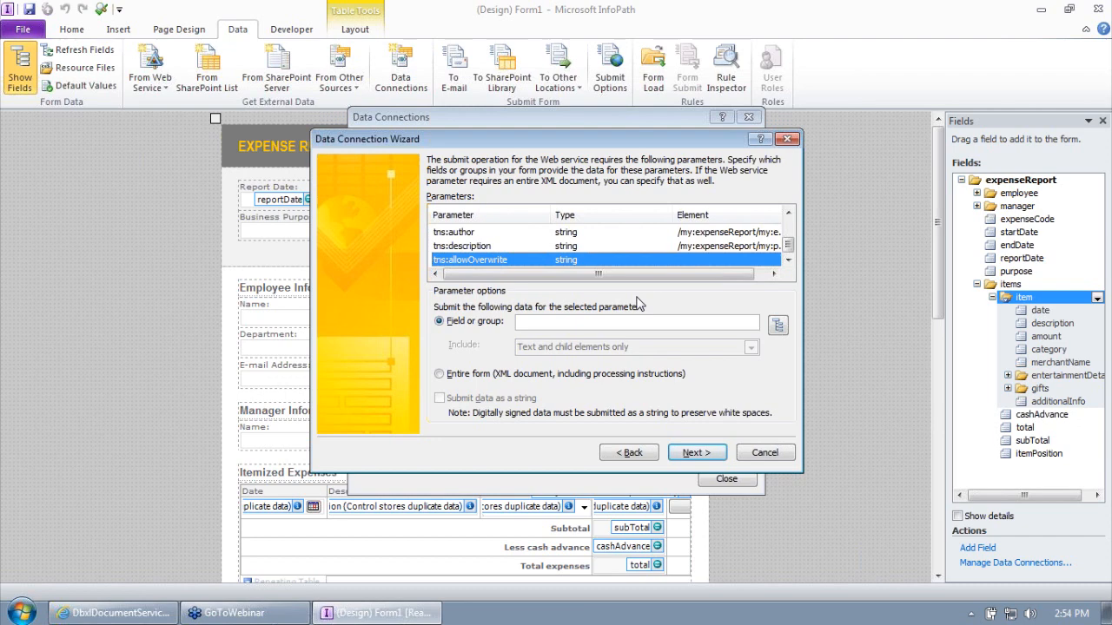
pyautogui.doubleClick(554, 214)
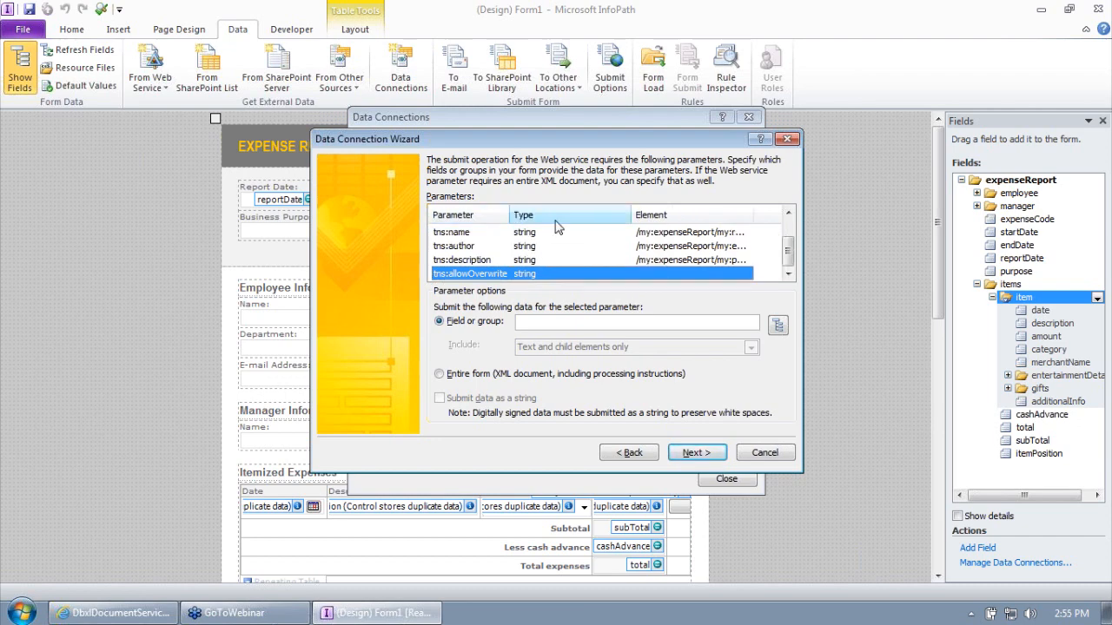
pyautogui.doubleClick(630, 215)
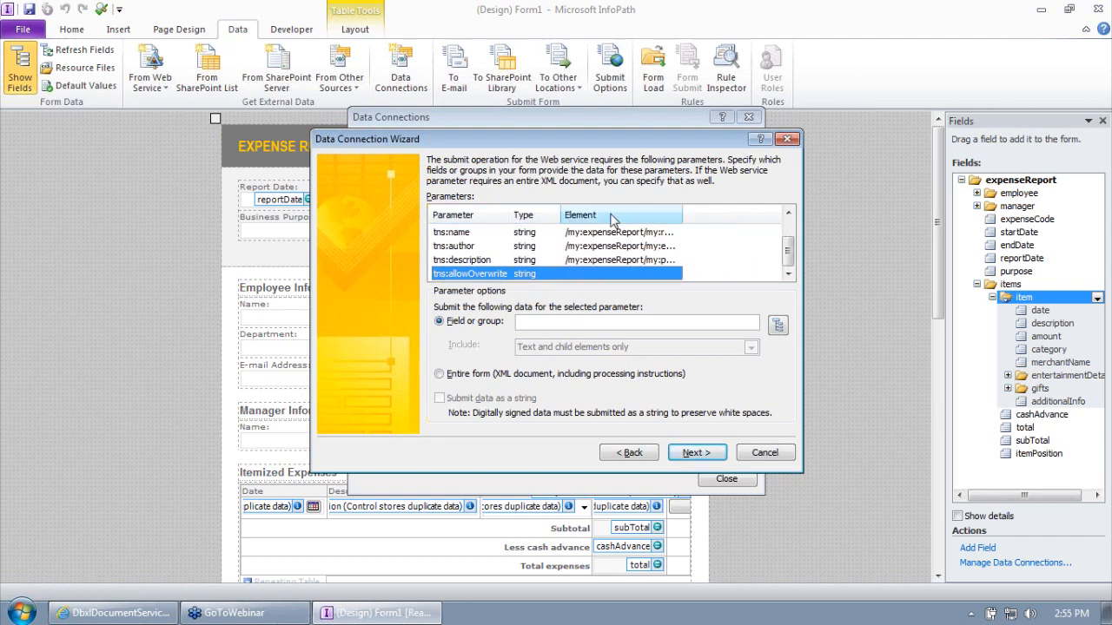
pyautogui.doubleClick(682, 215)
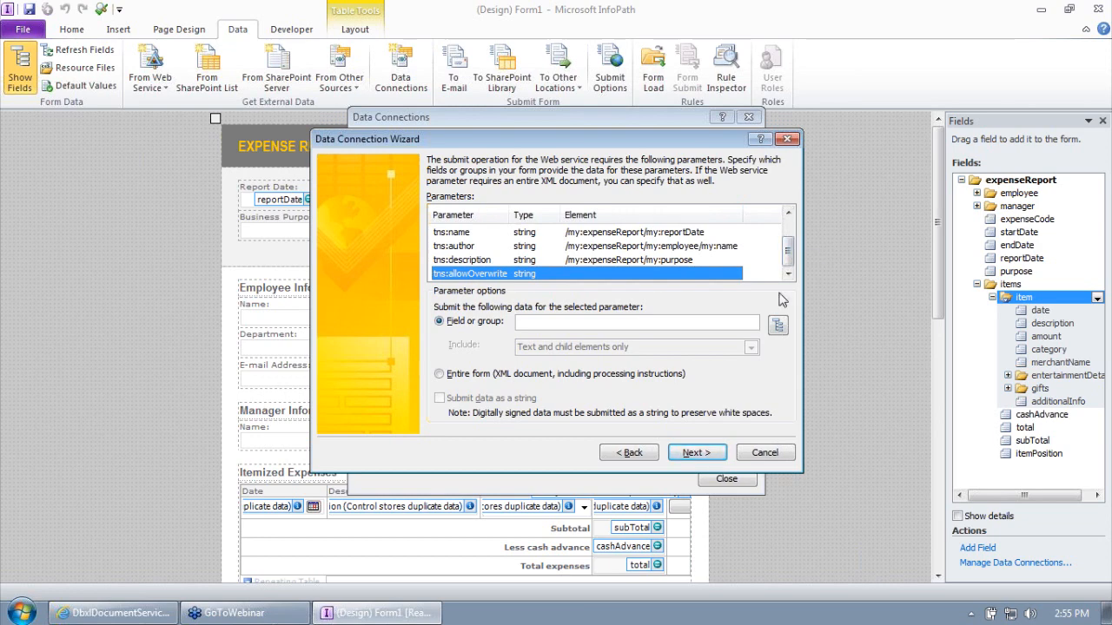
pyautogui.click(674, 260)
pyautogui.click(667, 247)
pyautogui.click(661, 233)
pyautogui.click(664, 247)
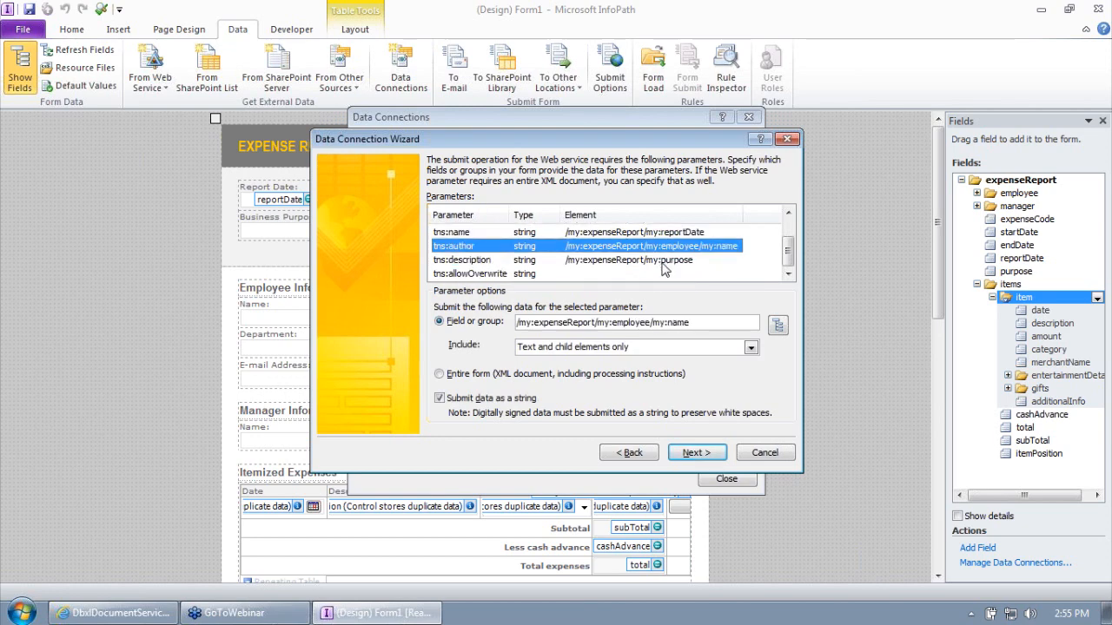
pyautogui.click(668, 260)
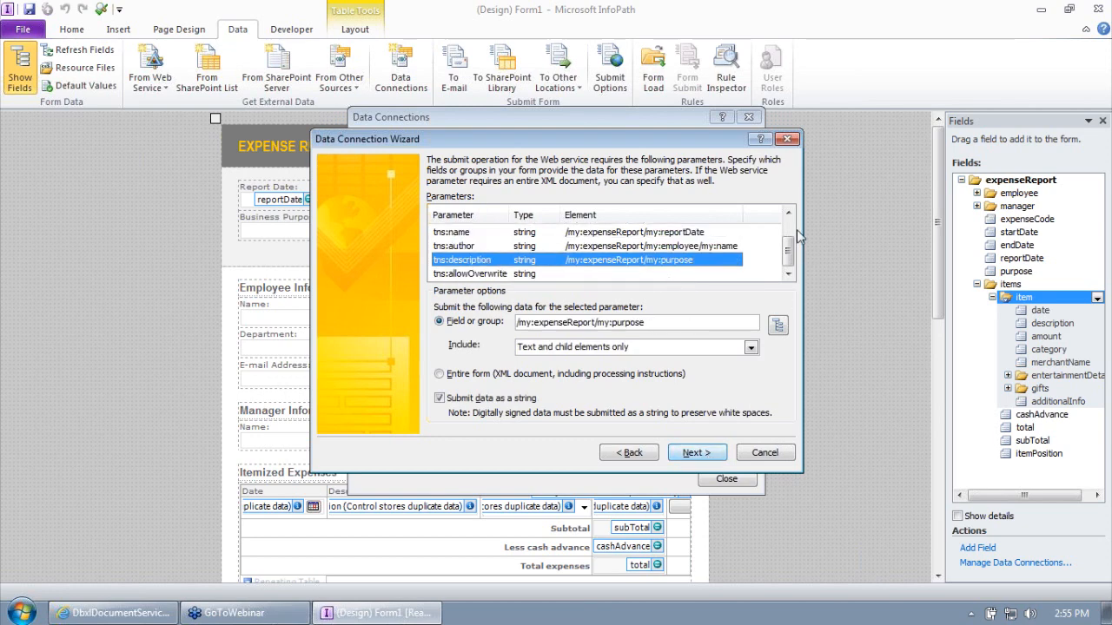
pyautogui.scroll(1, 708, 455)
pyautogui.click(701, 457)
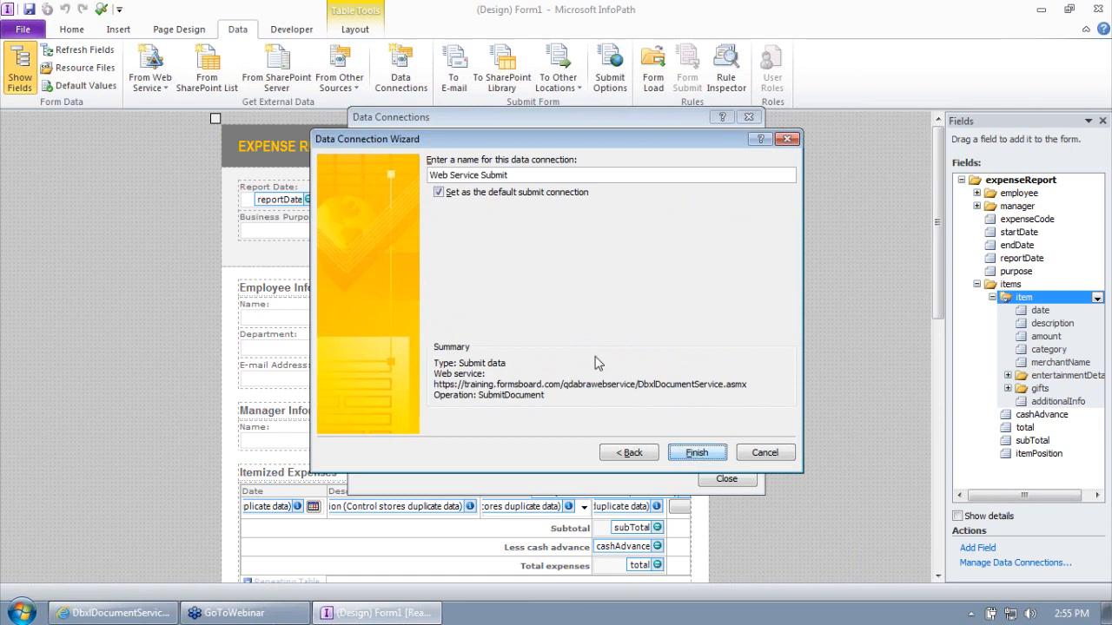
# - Name the default submit connection DbxlSubmit, finish the wizard, and close Data Connections
pyautogui.click(481, 174)
pyautogui.hotkey('shift', 'Home')
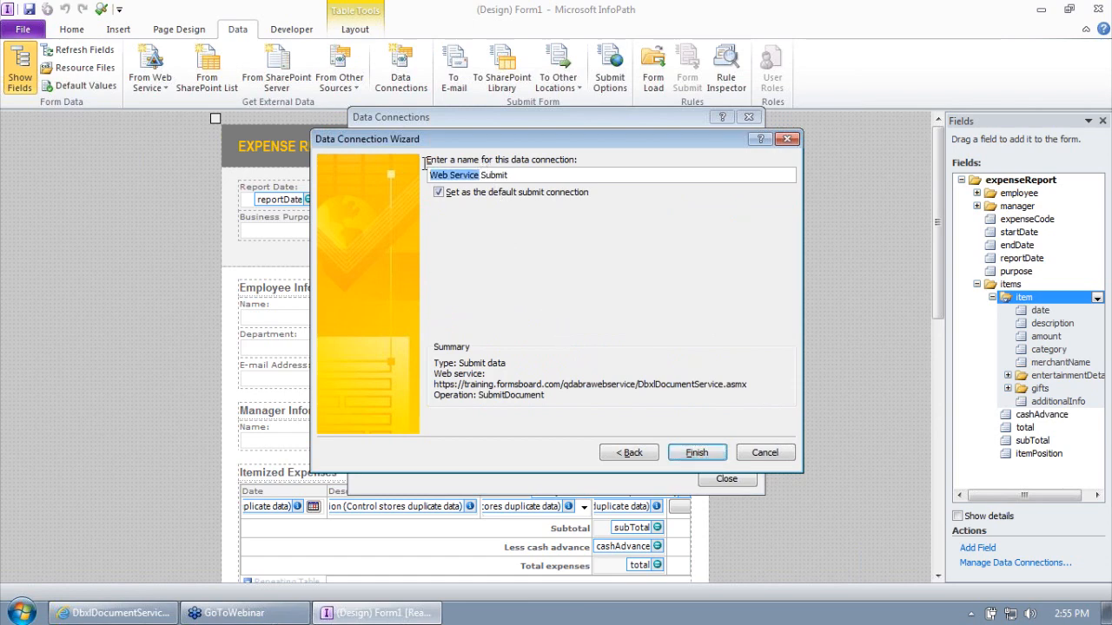
pyautogui.write('Dbxl')
pyautogui.press('Delete')
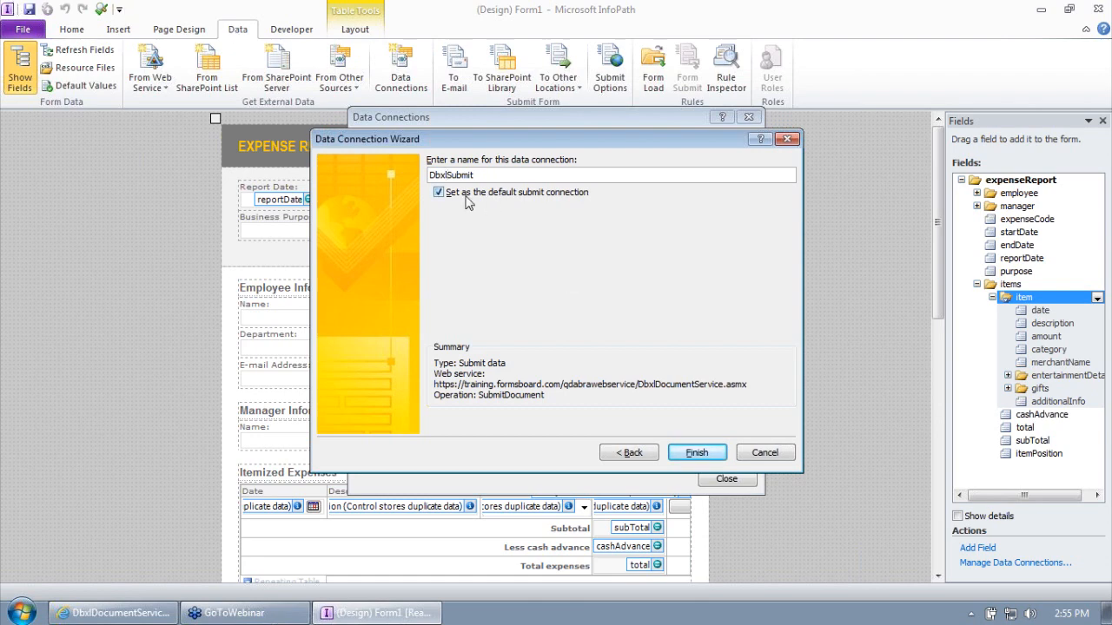
pyautogui.click(700, 455)
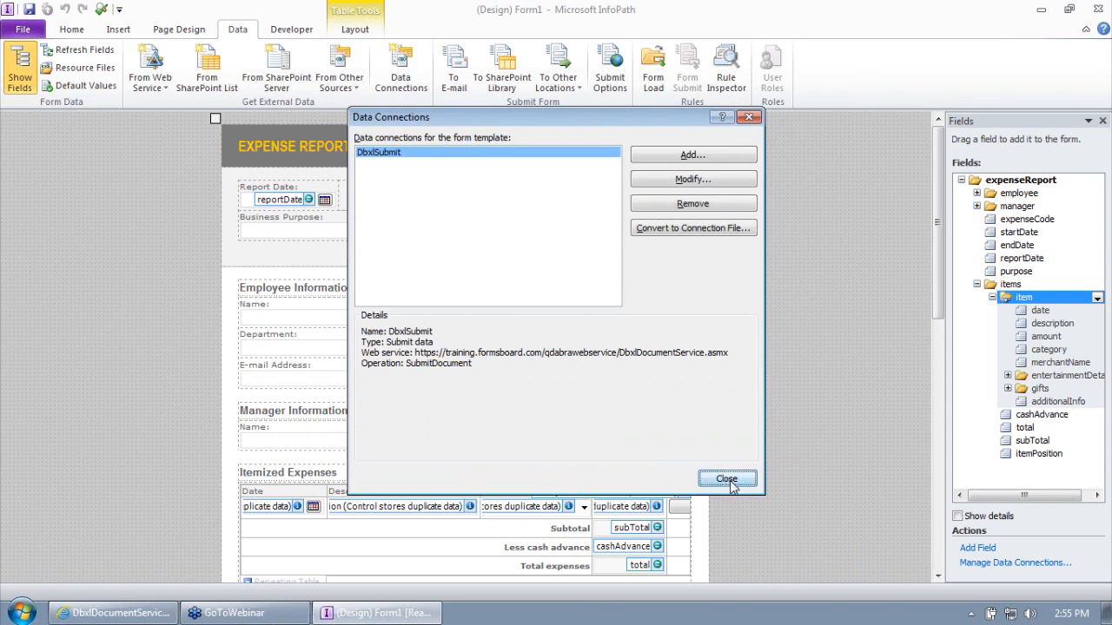
pyautogui.click(729, 483)
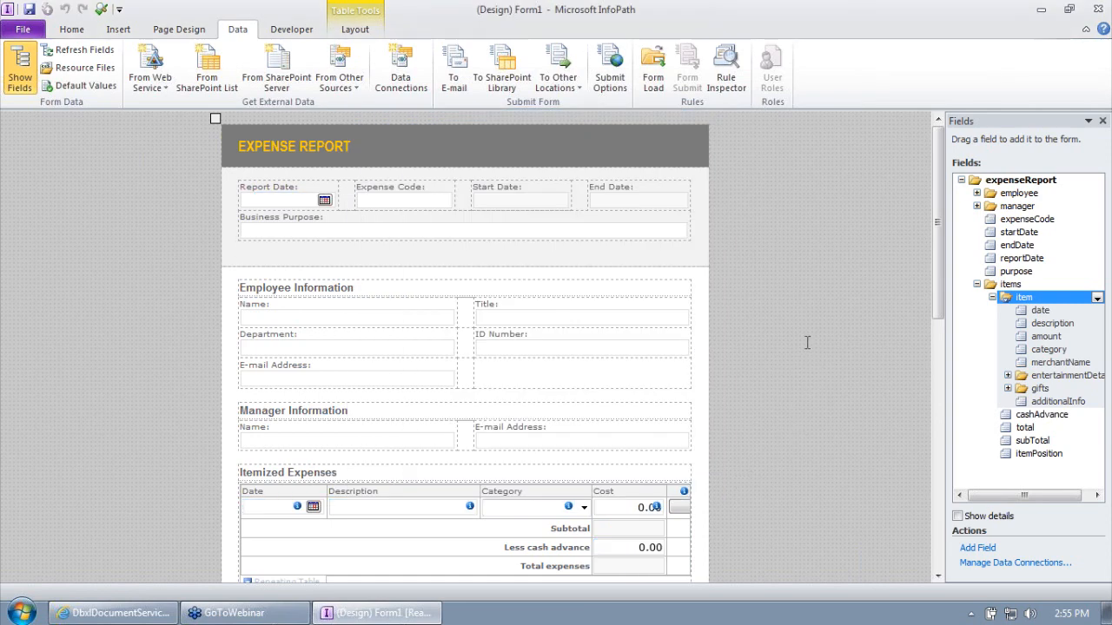
pyautogui.scroll(-10, 781, 335)
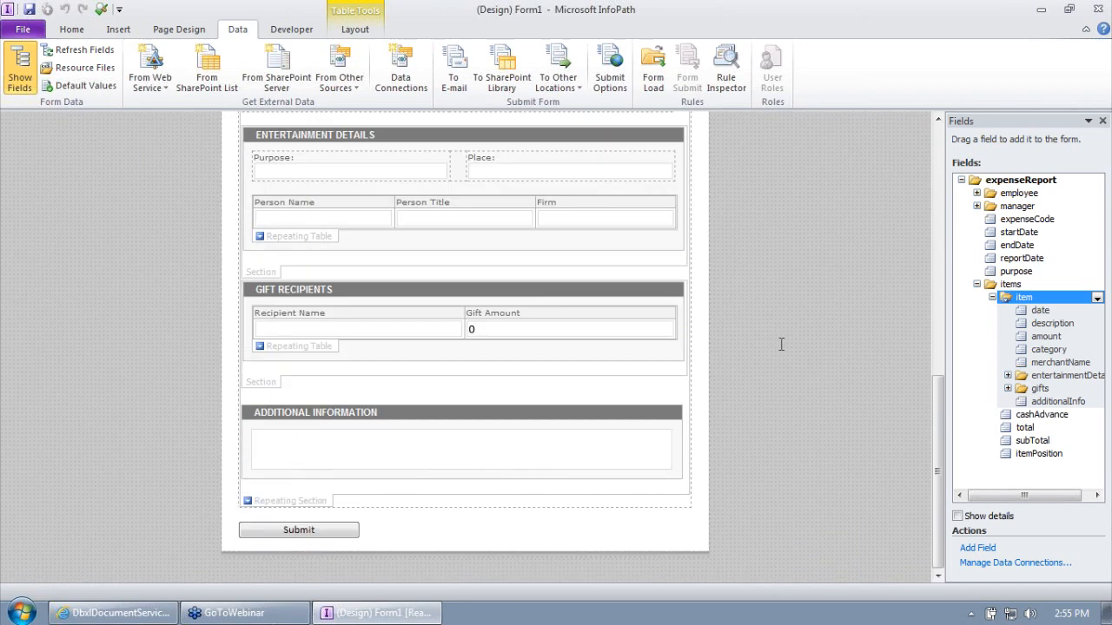
# - Set the Submit button to send form data to the DbxlSubmit web service connection
pyautogui.click(312, 531)
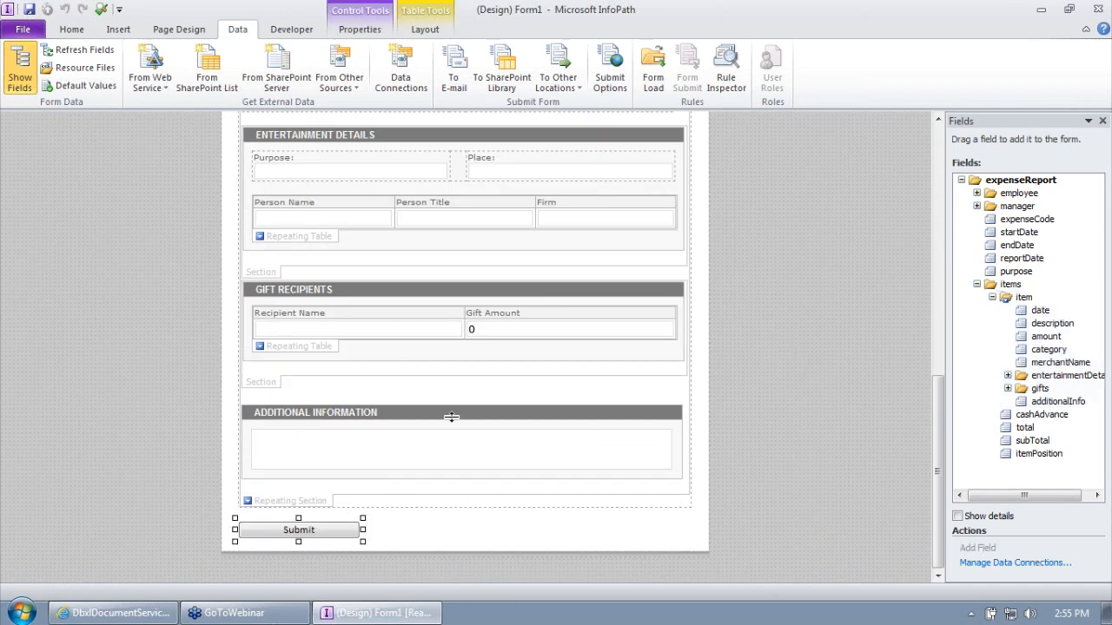
pyautogui.rightClick(283, 531)
pyautogui.click(320, 519)
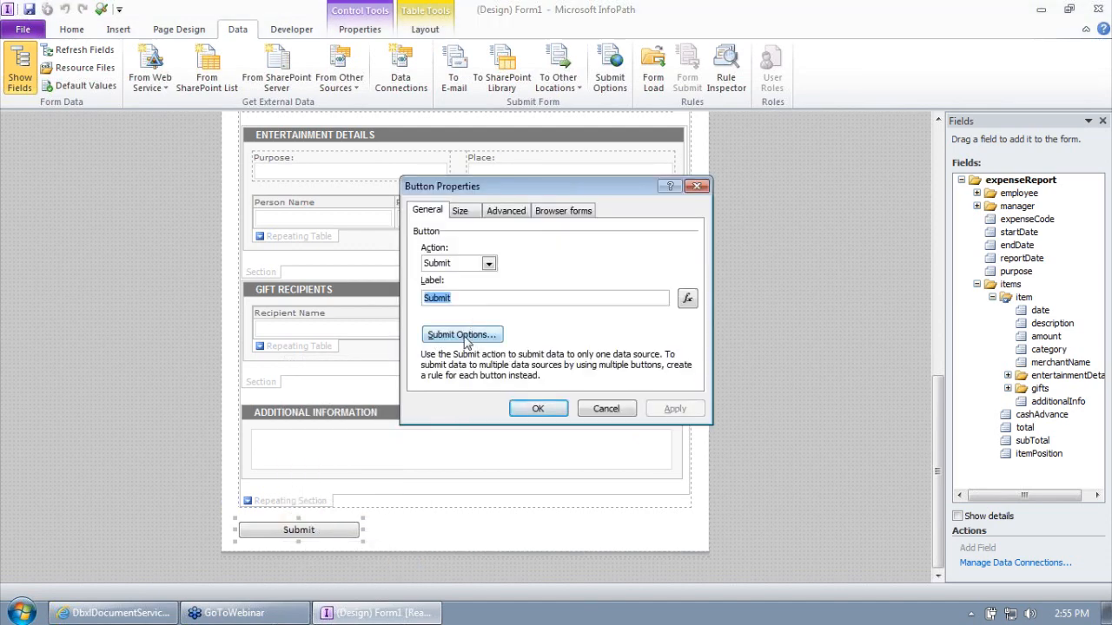
pyautogui.click(467, 336)
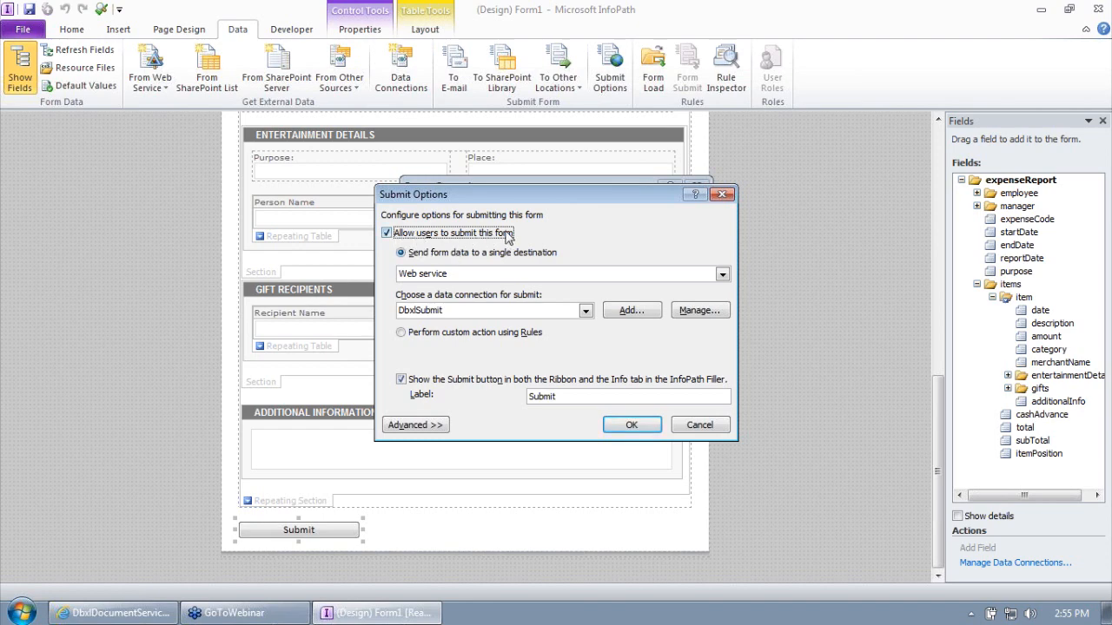
pyautogui.click(437, 276)
pyautogui.click(443, 277)
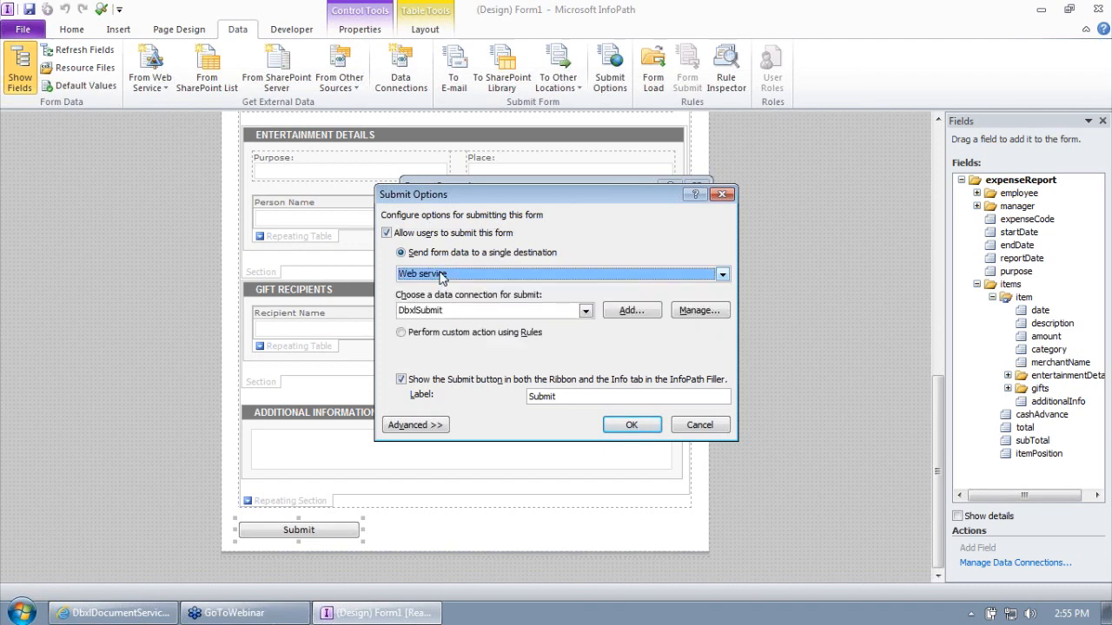
pyautogui.click(443, 311)
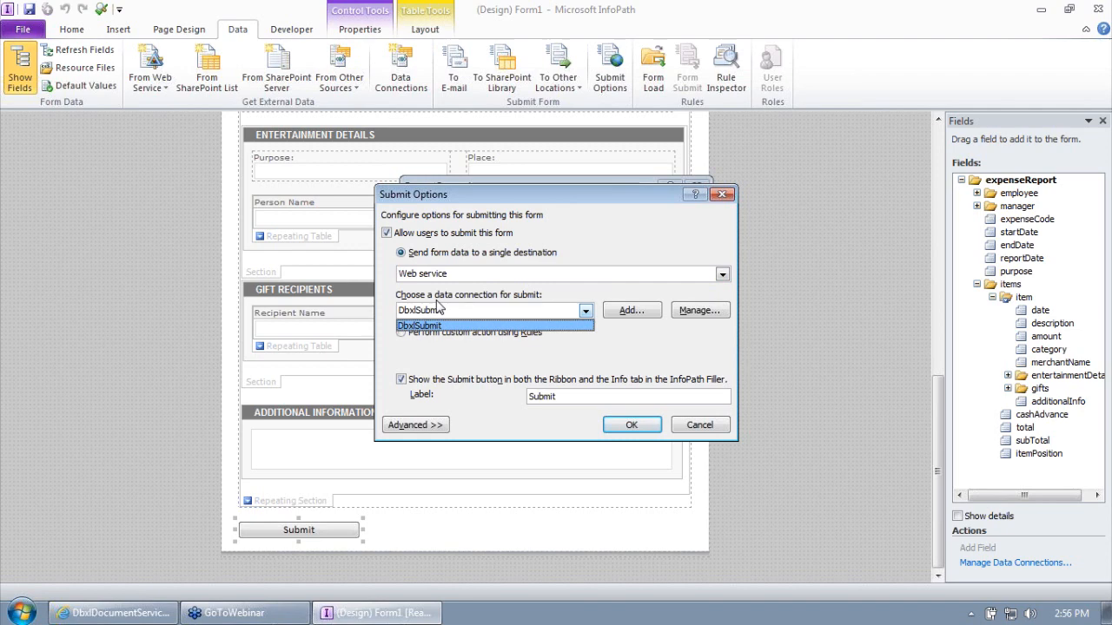
pyautogui.click(438, 305)
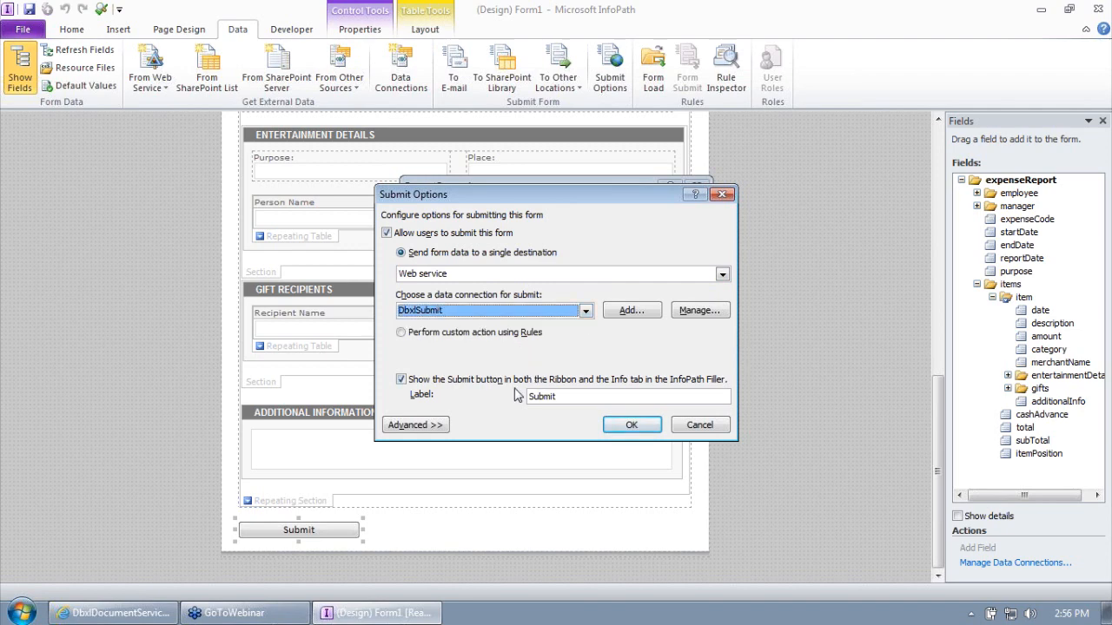
# - In advanced options, hide the Submit command, show a success message, and close the form afterward
pyautogui.click(428, 428)
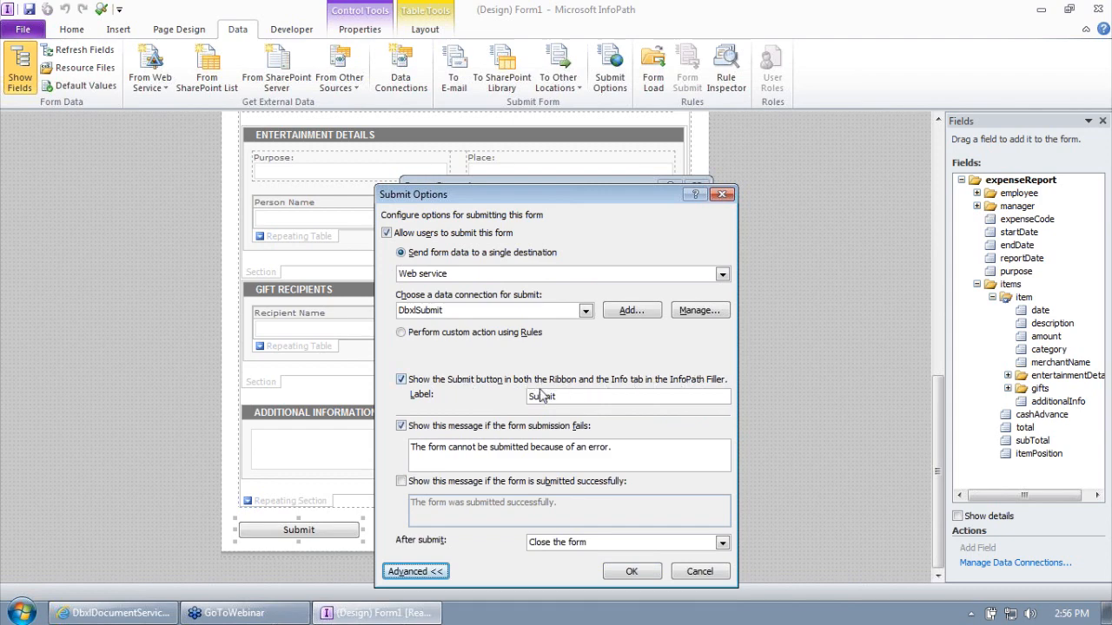
pyautogui.click(402, 380)
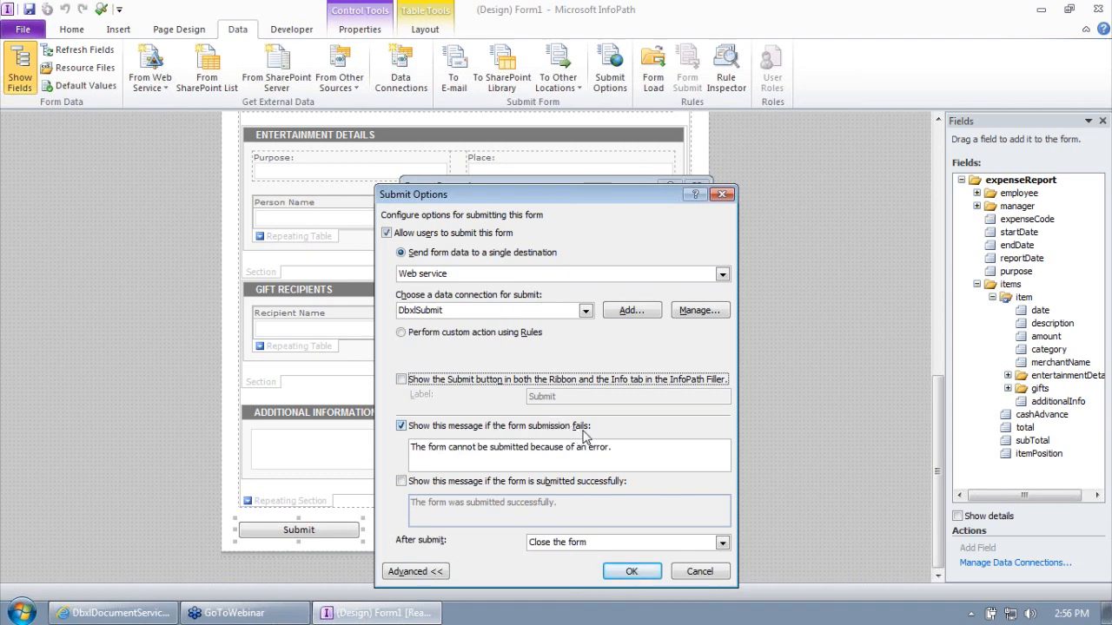
pyautogui.click(402, 482)
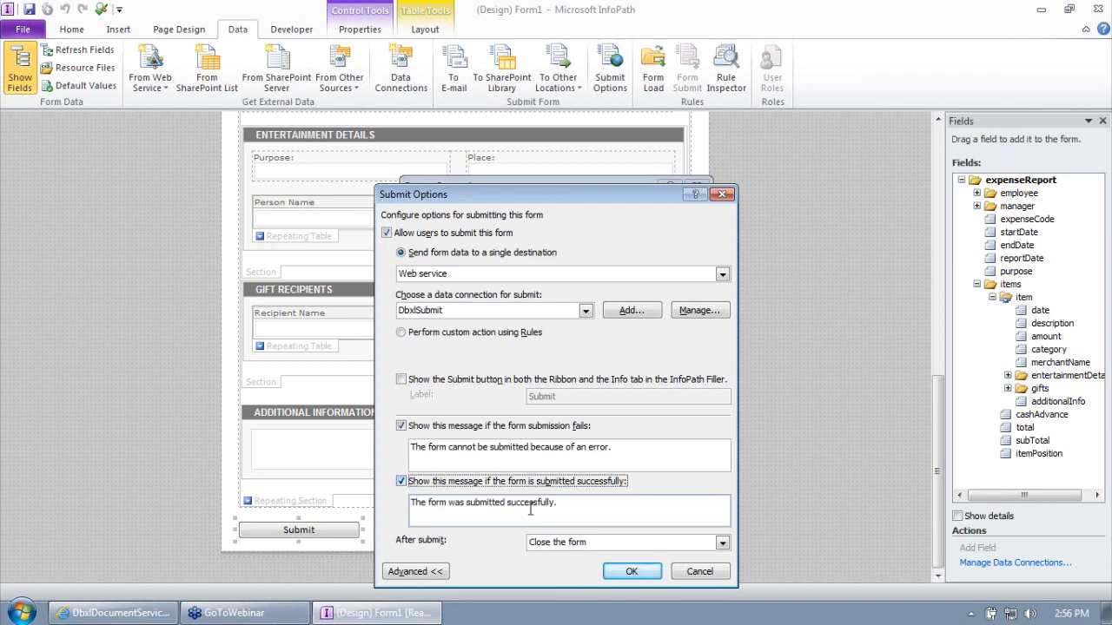
pyautogui.click(605, 544)
pyautogui.click(565, 554)
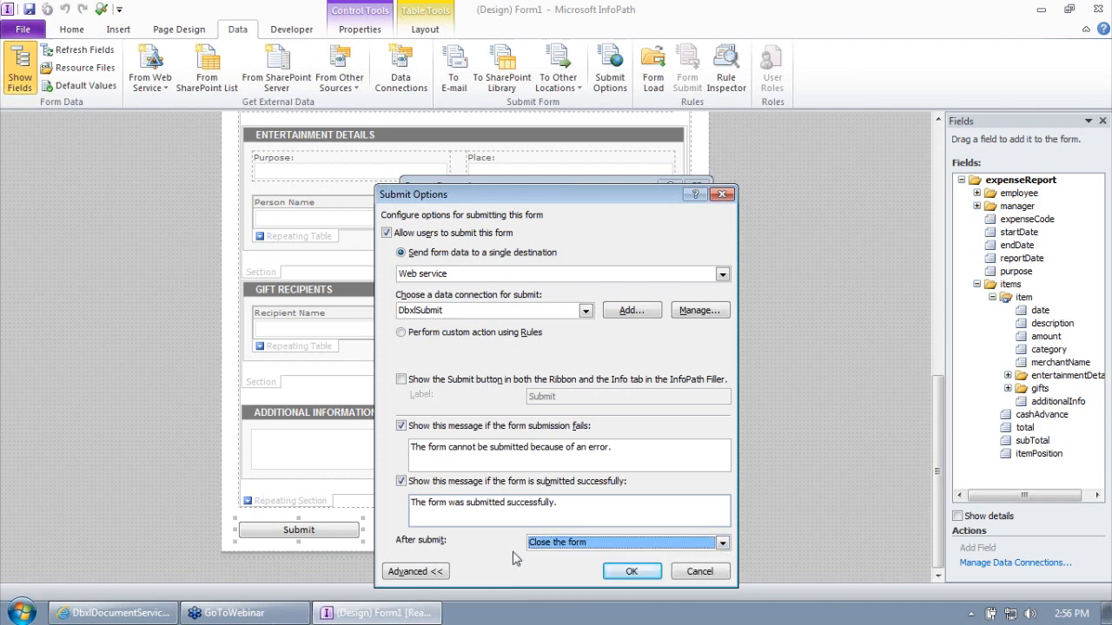
pyautogui.click(634, 573)
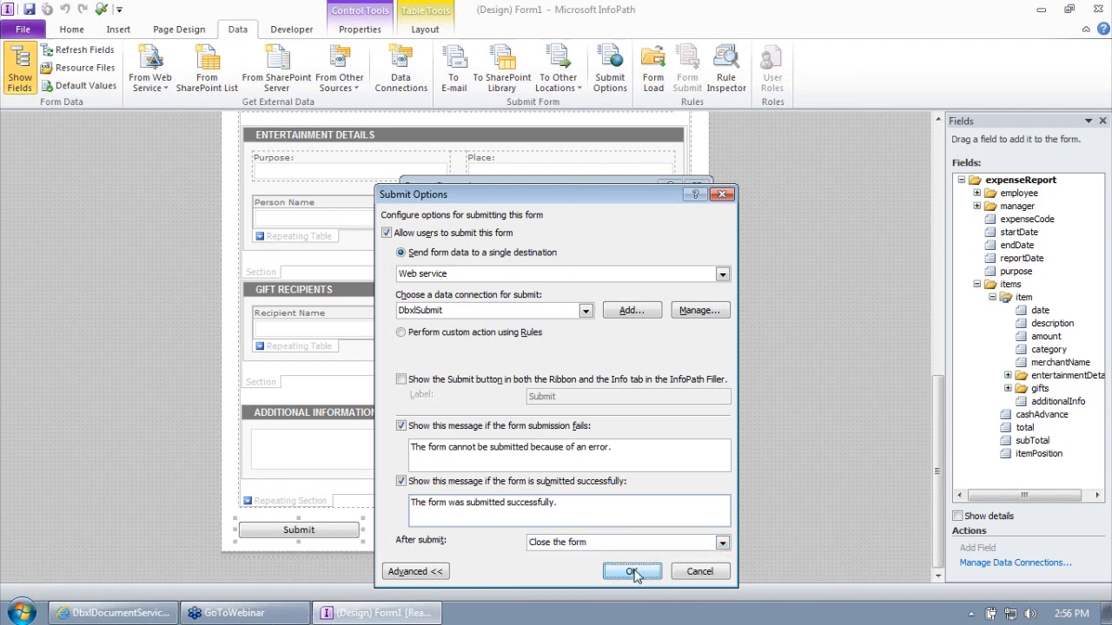
# - Close Button Properties and save the template to the Desktop as Lab 1 End - InfoPathExpenseReport
pyautogui.click(540, 410)
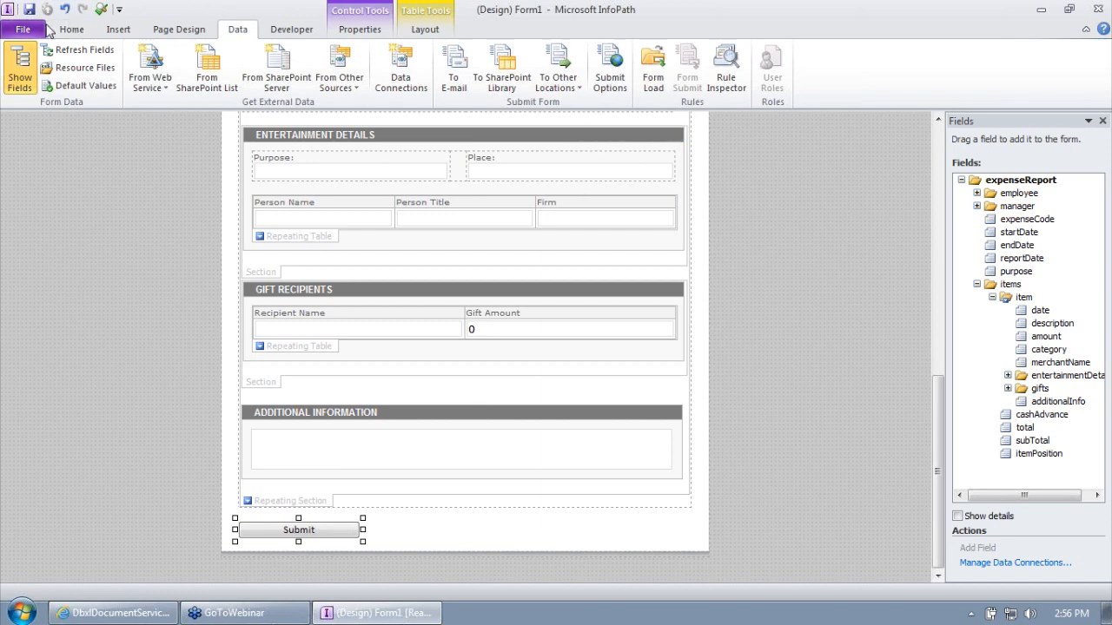
pyautogui.click(19, 29)
pyautogui.click(48, 77)
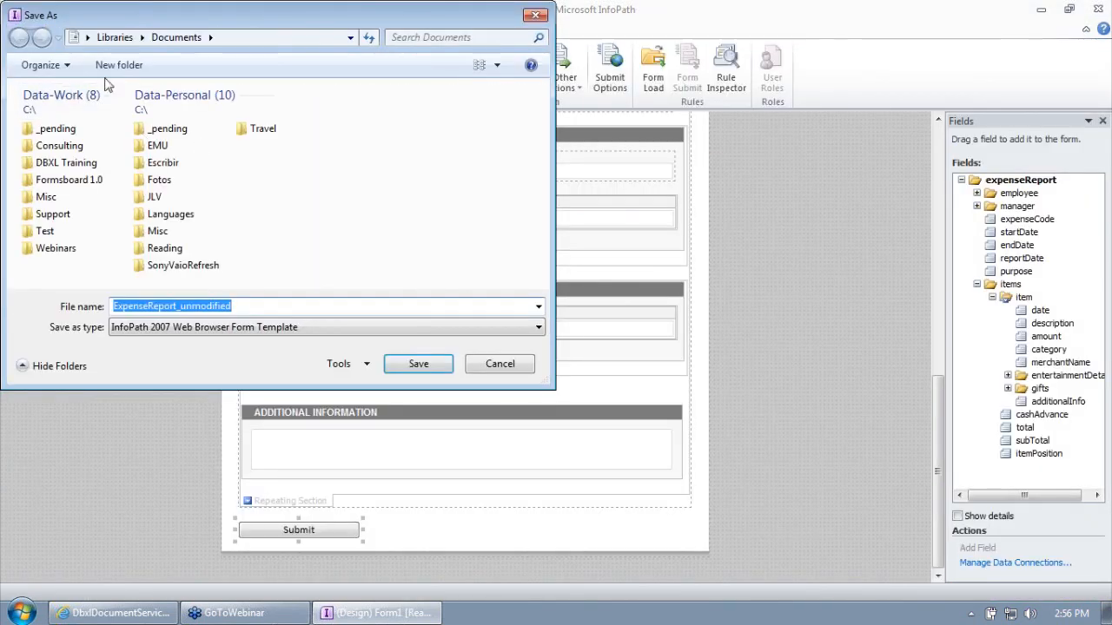
pyautogui.click(87, 38)
pyautogui.click(114, 56)
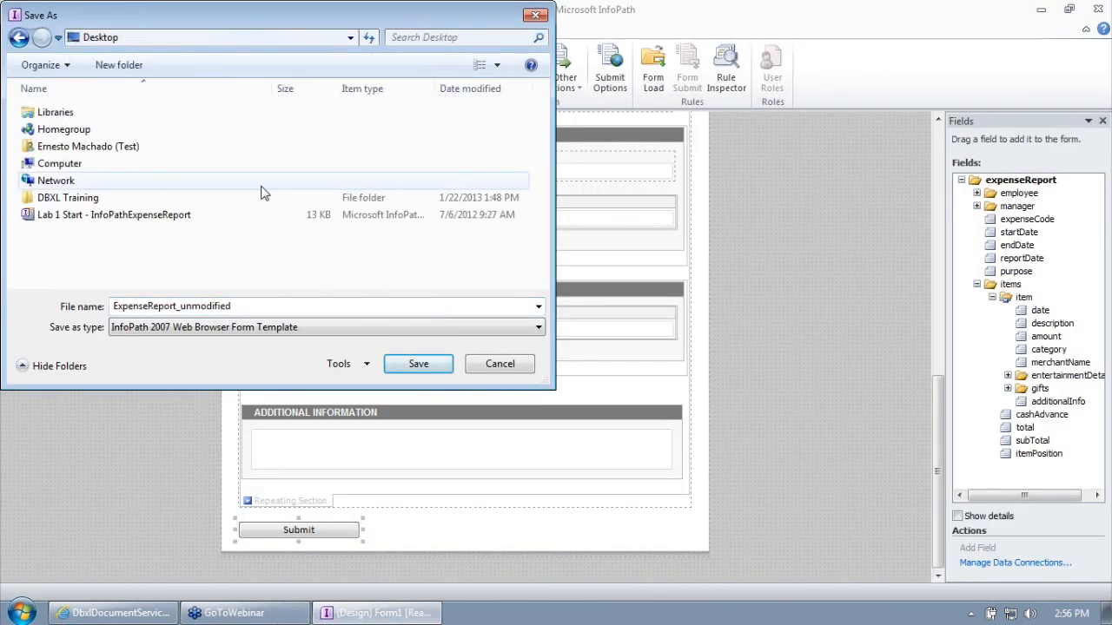
pyautogui.click(139, 222)
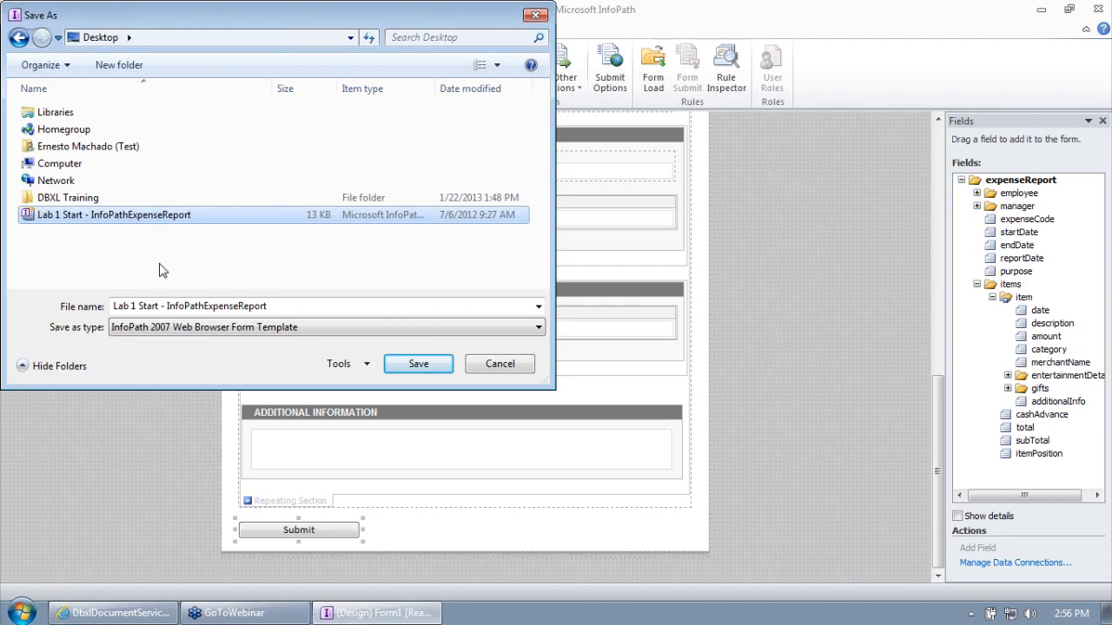
pyautogui.click(157, 301)
pyautogui.doubleClick(149, 306)
pyautogui.write('End')
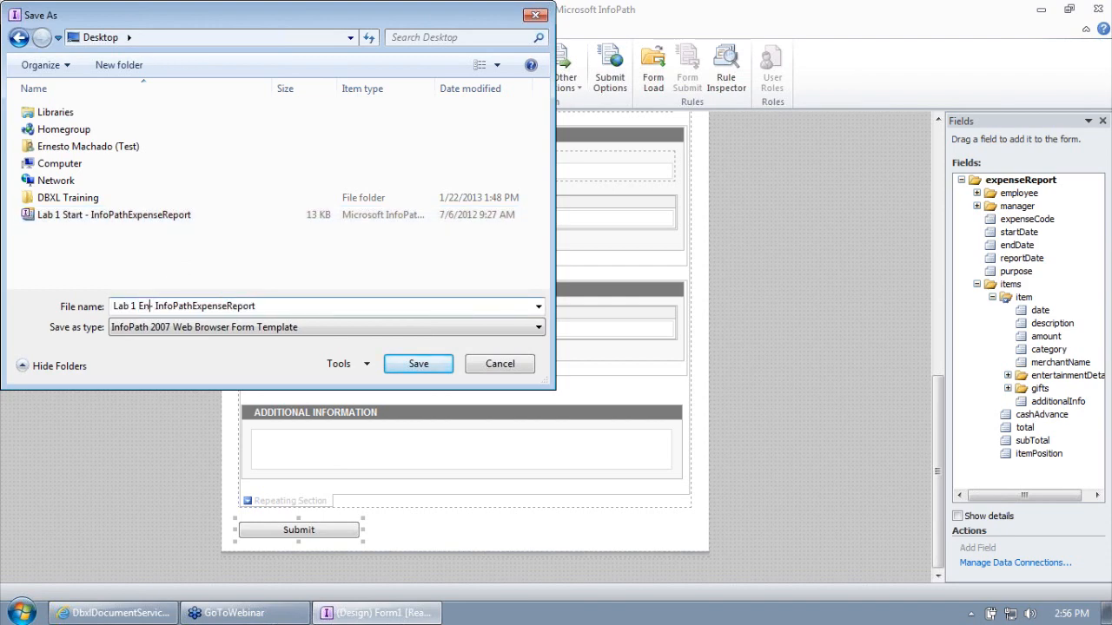
pyautogui.press('Return')
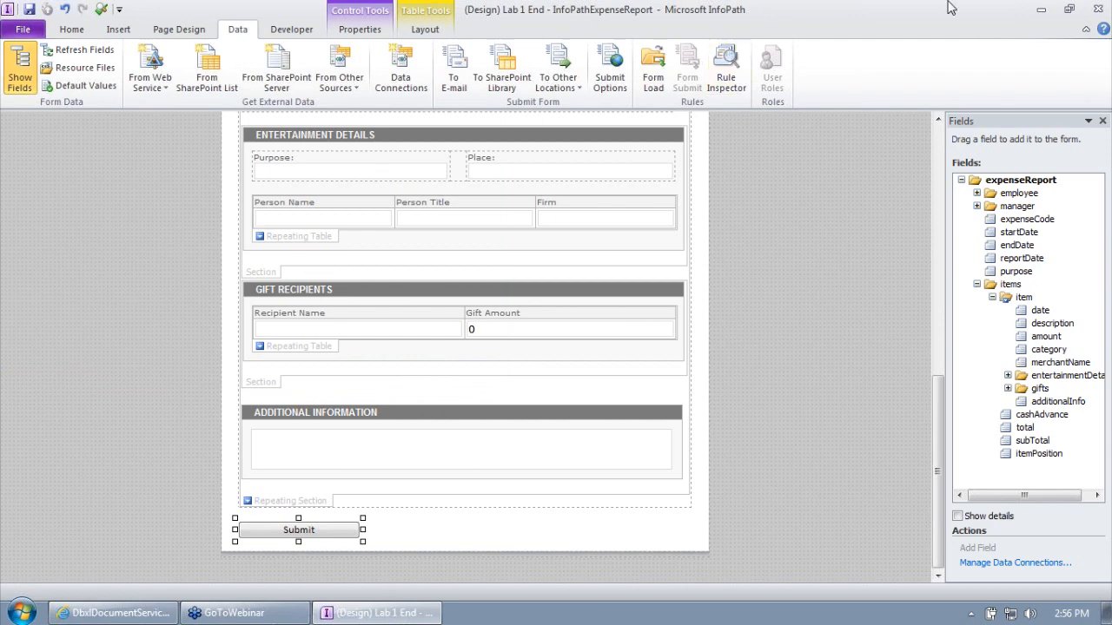
# - Close InfoPath Designer and open the DBXL Administration Tool from the Database Accelerator Control Panel
pyautogui.click(1098, 8)
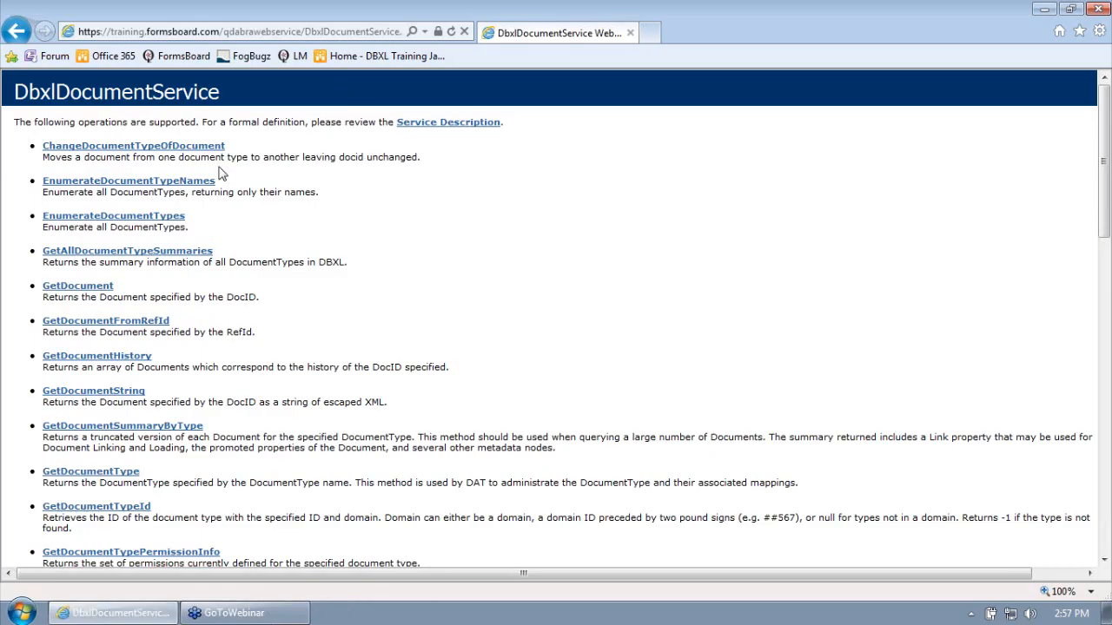
pyautogui.click(24, 35)
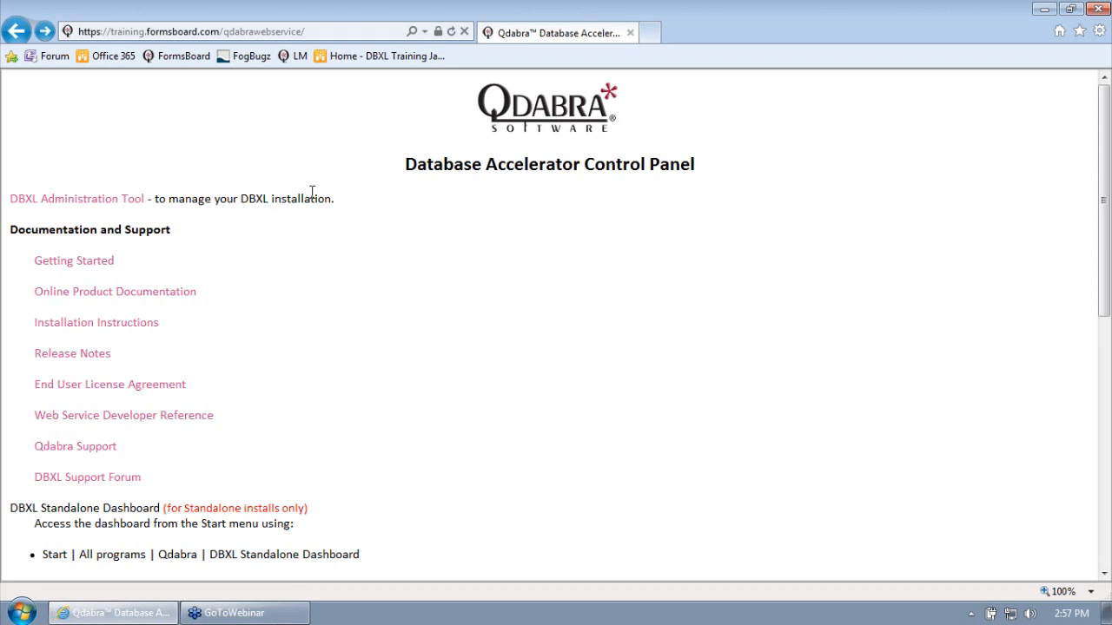
pyautogui.click(126, 199)
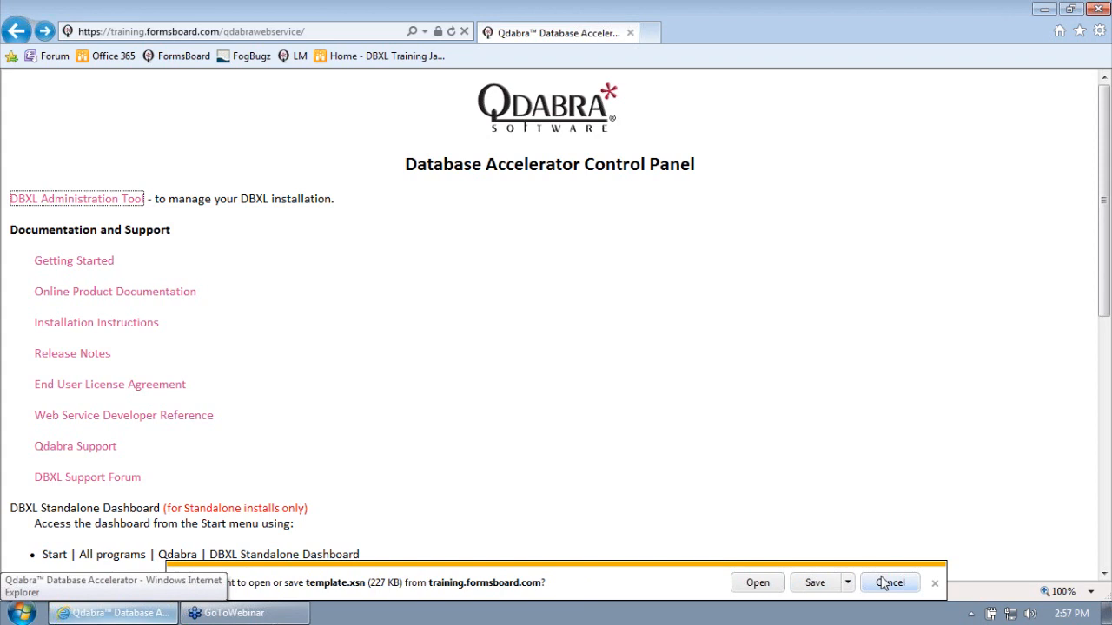
pyautogui.click(776, 584)
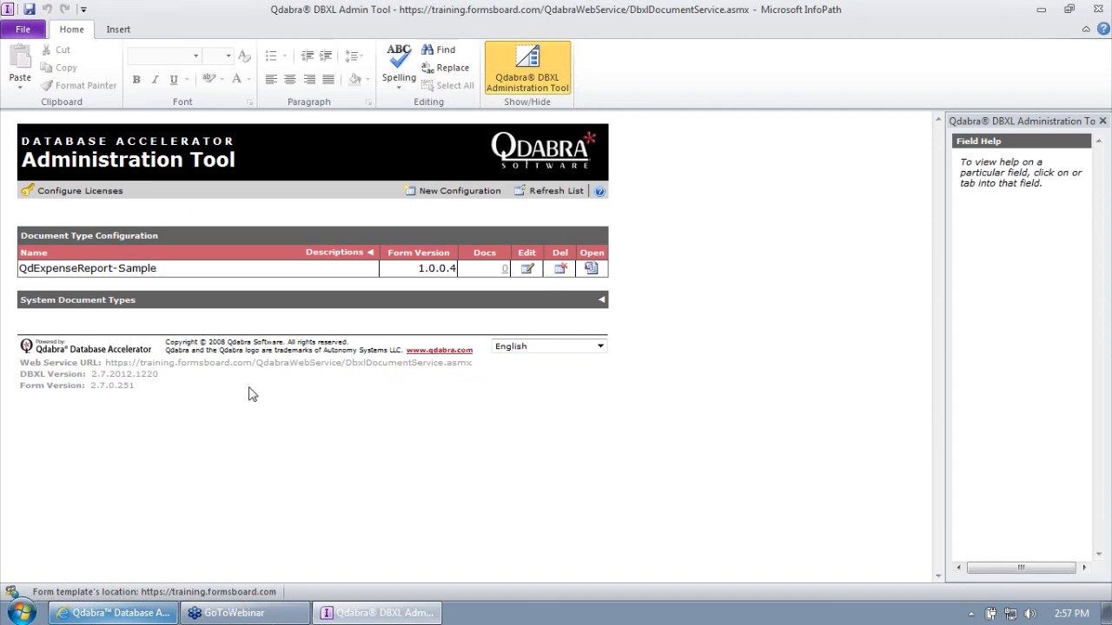
pyautogui.click(69, 194)
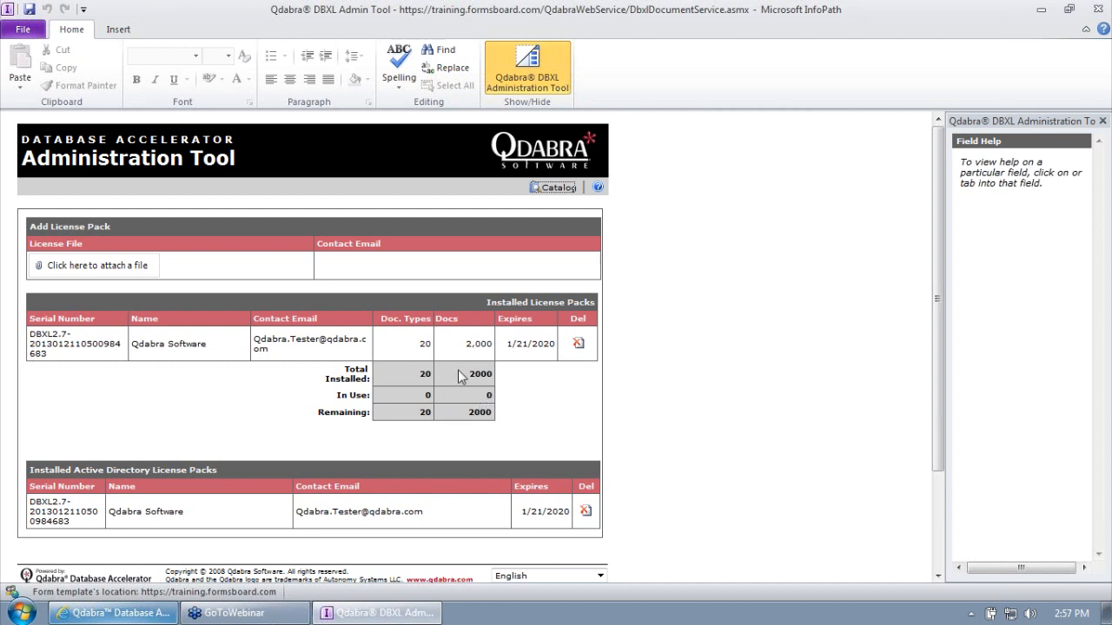
pyautogui.click(533, 188)
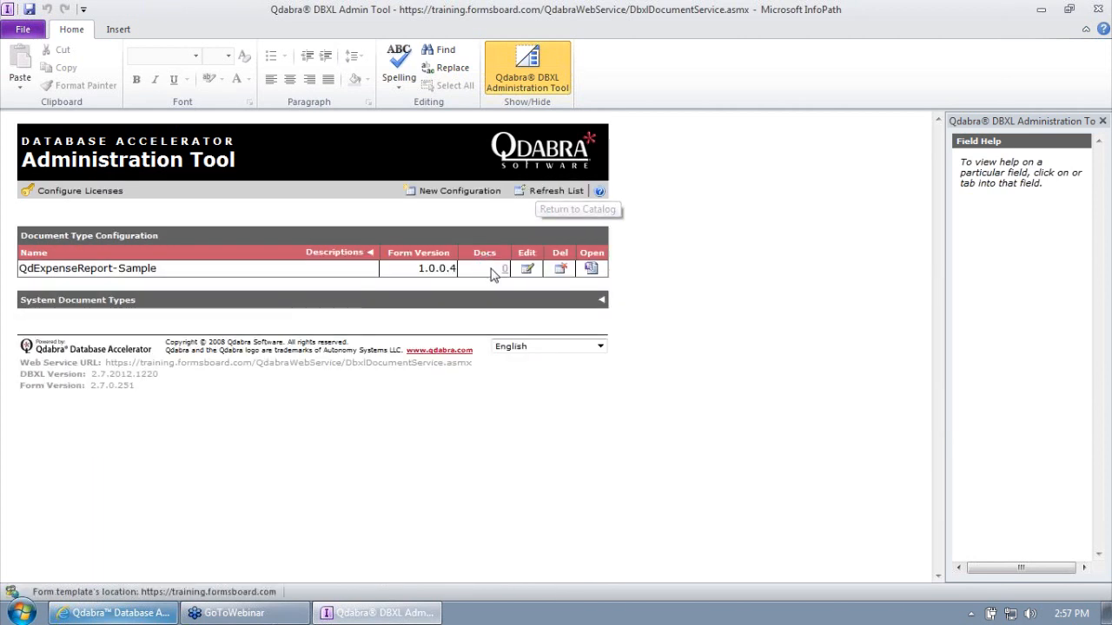
# - Create a new document type and attach Lab 1 End - InfoPathExpenseReport.xsn from the Desktop
pyautogui.click(450, 193)
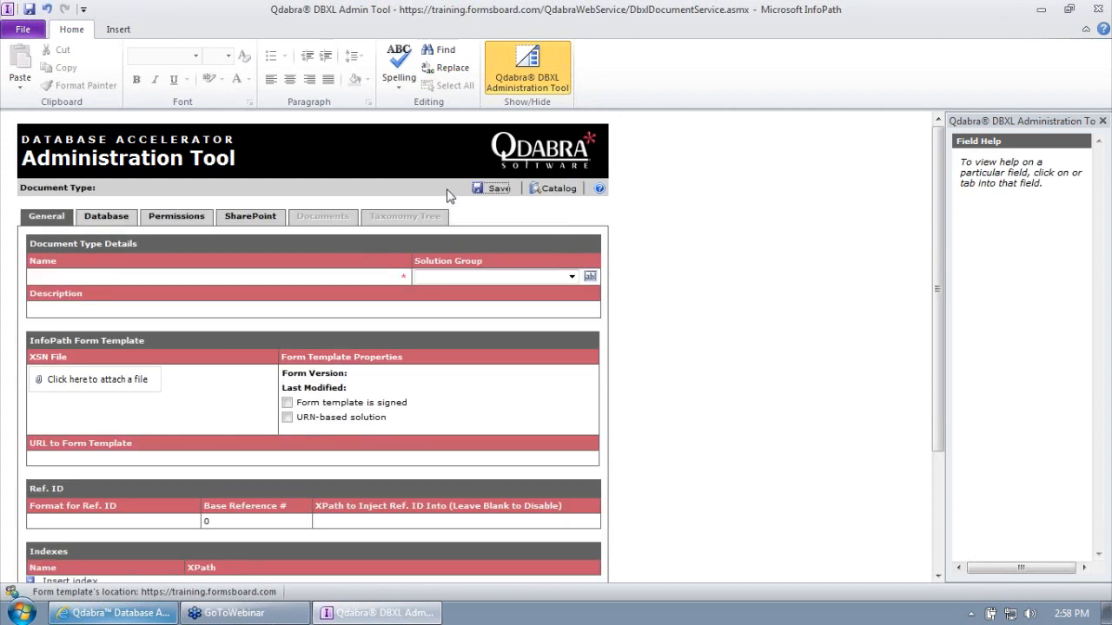
pyautogui.click(100, 274)
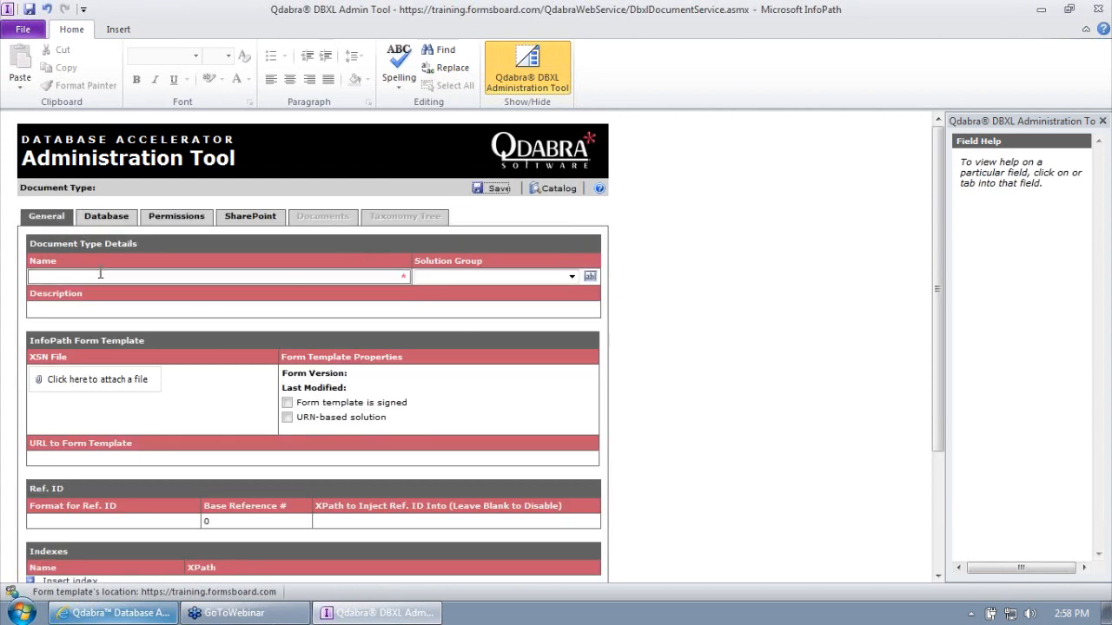
pyautogui.click(83, 378)
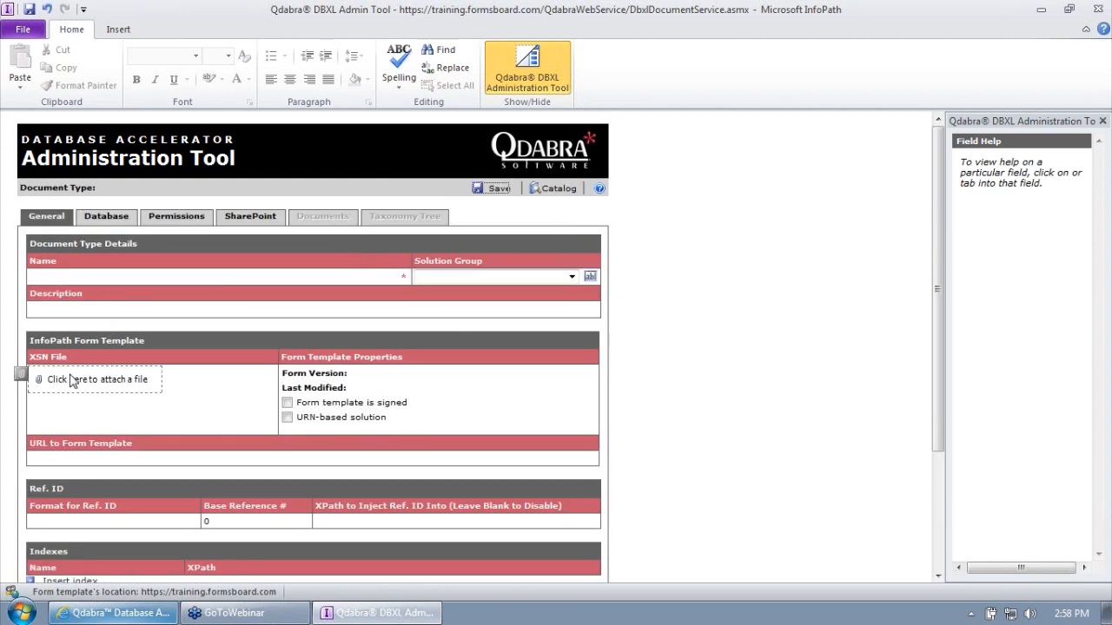
pyautogui.click(72, 377)
pyautogui.click(86, 39)
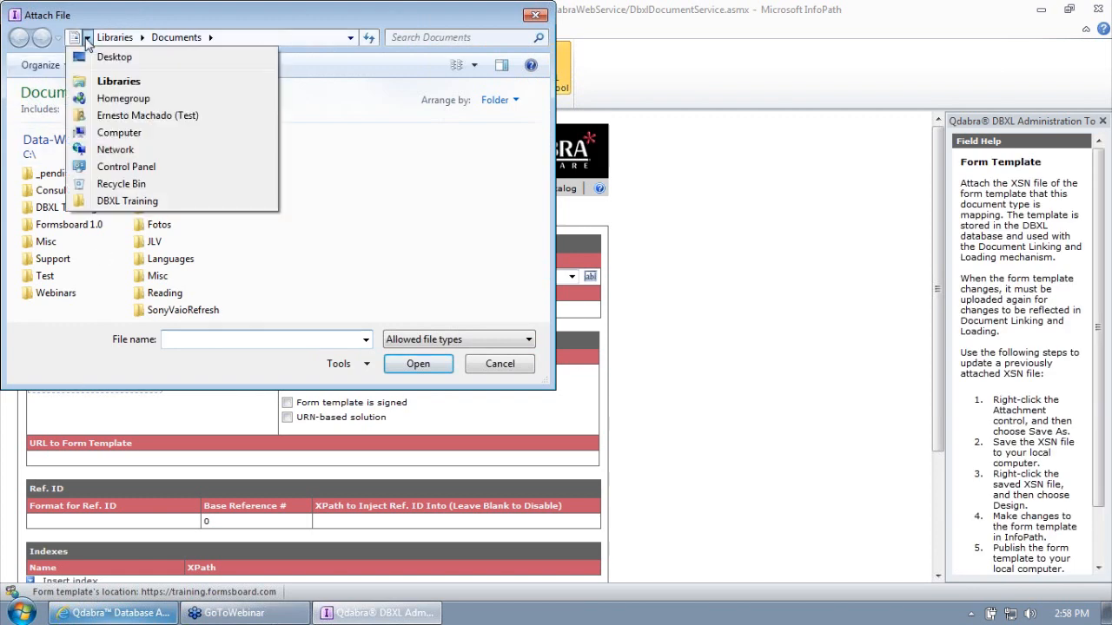
pyautogui.click(87, 55)
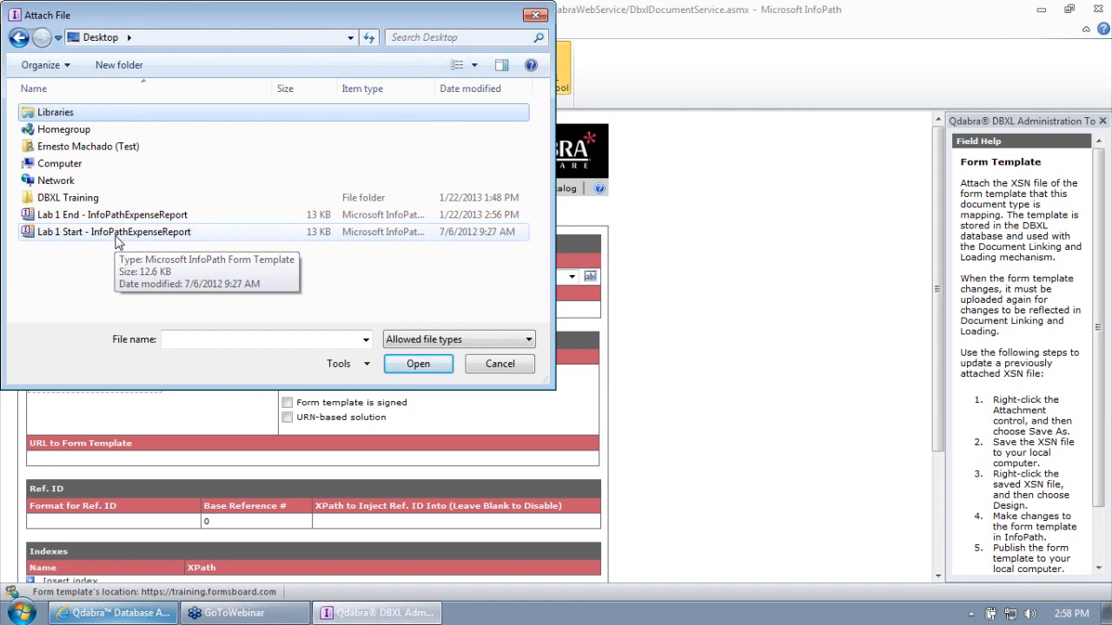
pyautogui.click(122, 216)
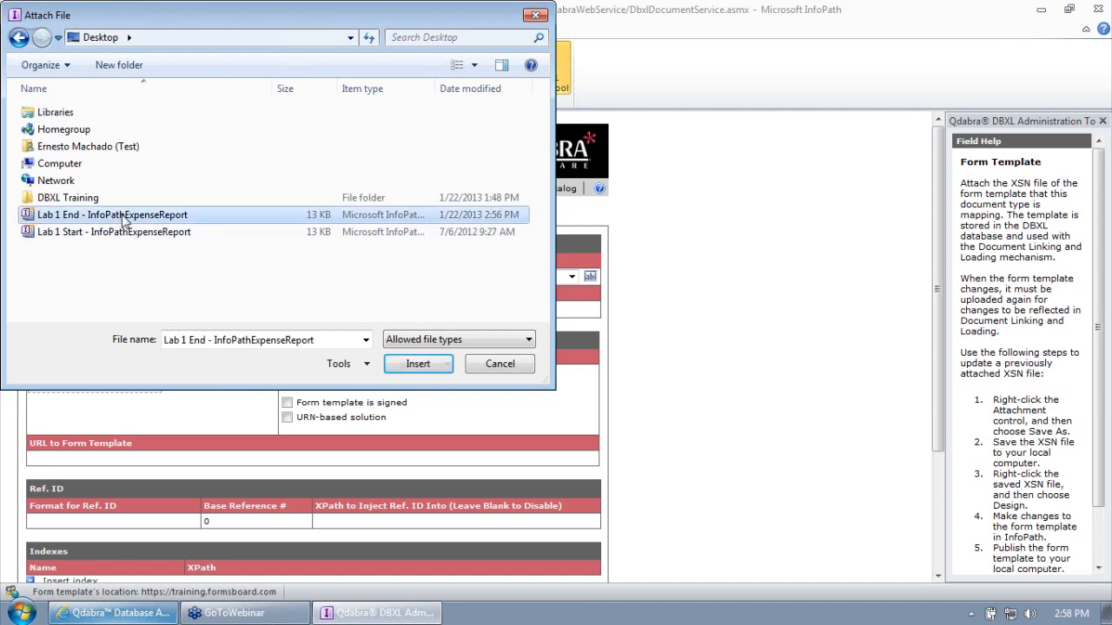
pyautogui.click(412, 364)
pyautogui.click(85, 276)
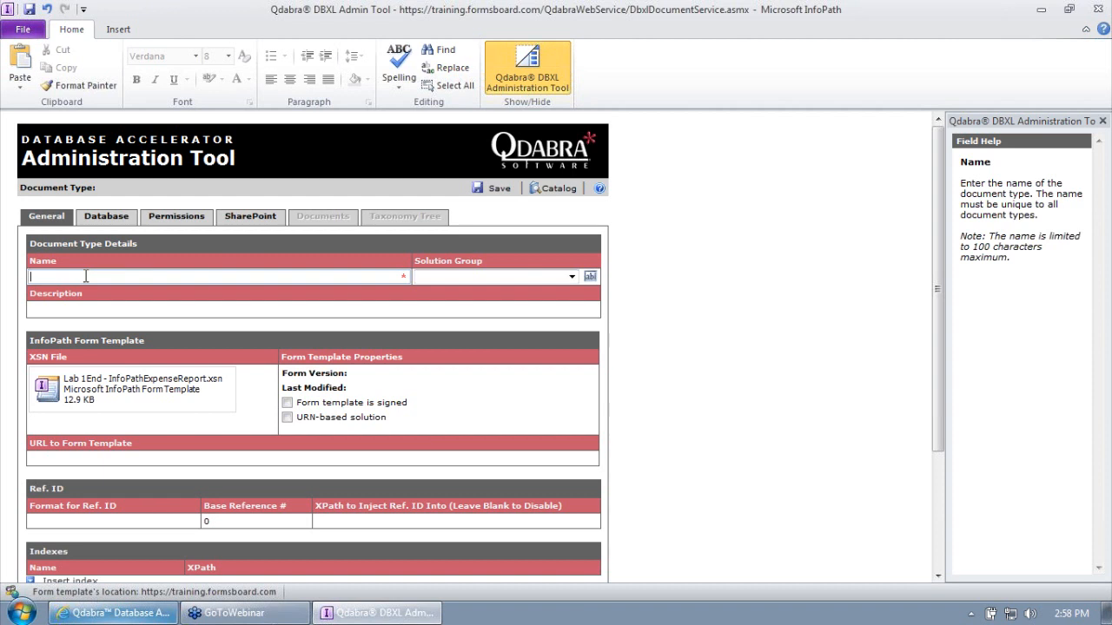
# - Name the new expense report document type and save the configuration
pyautogui.write('xpenseReport_Ernesto')
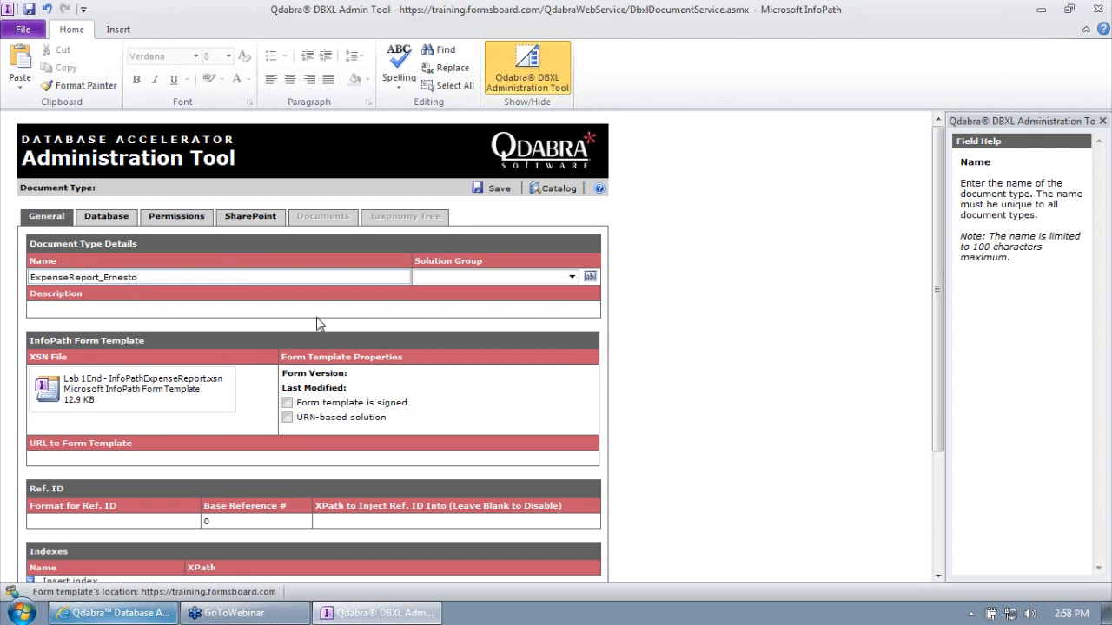
pyautogui.click(498, 199)
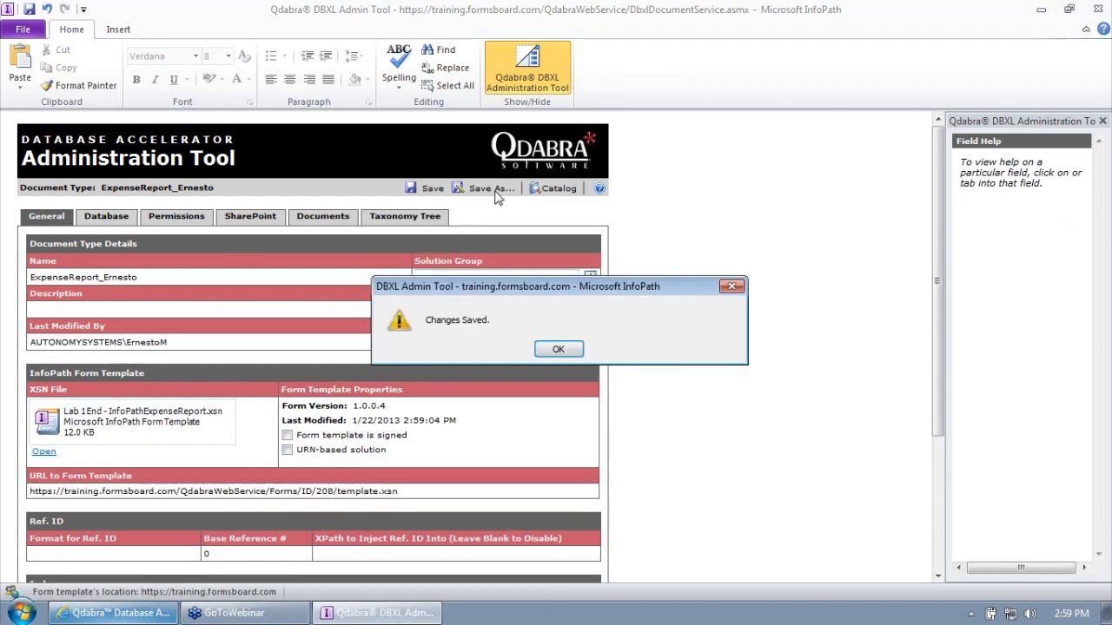
# - Dismiss the Changes Saved message, select the form template URL, and return to the catalog
pyautogui.click(559, 349)
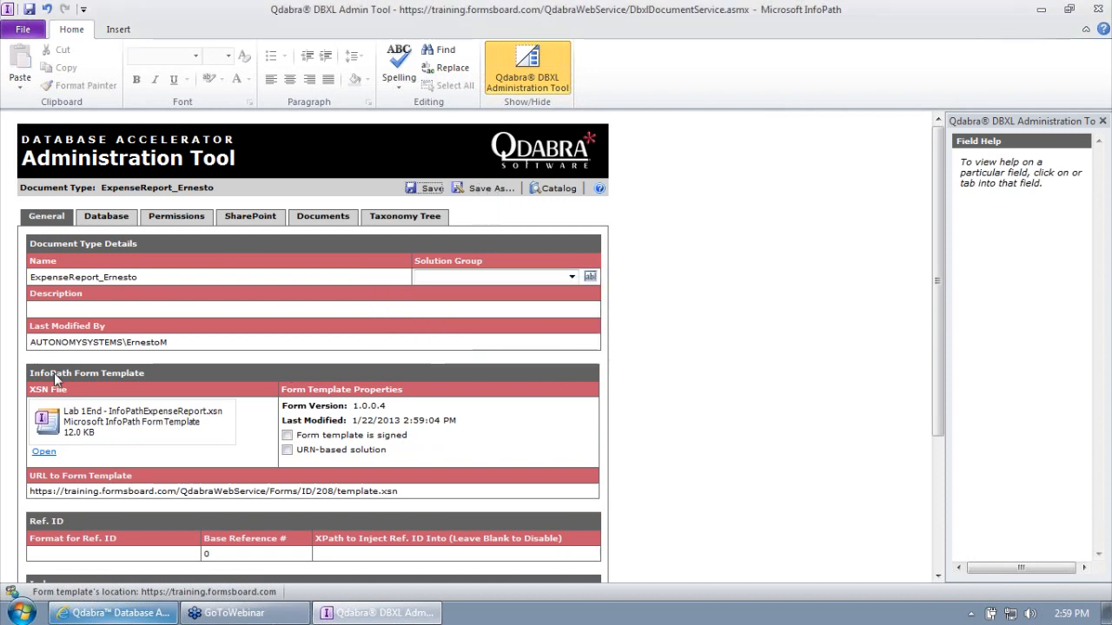
pyautogui.click(167, 344)
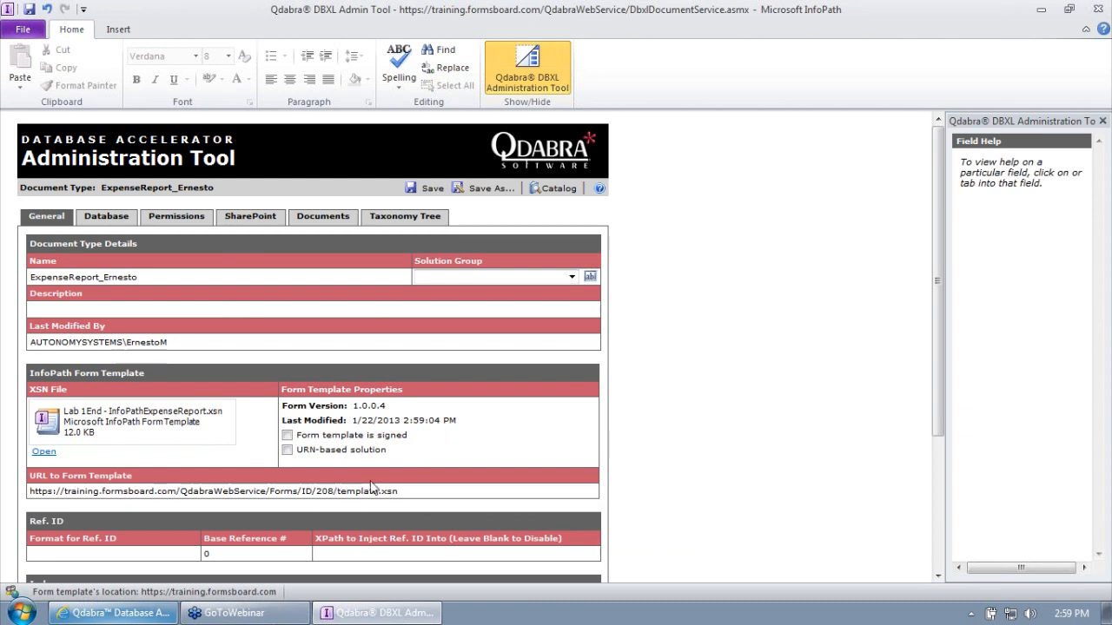
pyautogui.moveTo(401, 492); pyautogui.dragTo(38, 495)
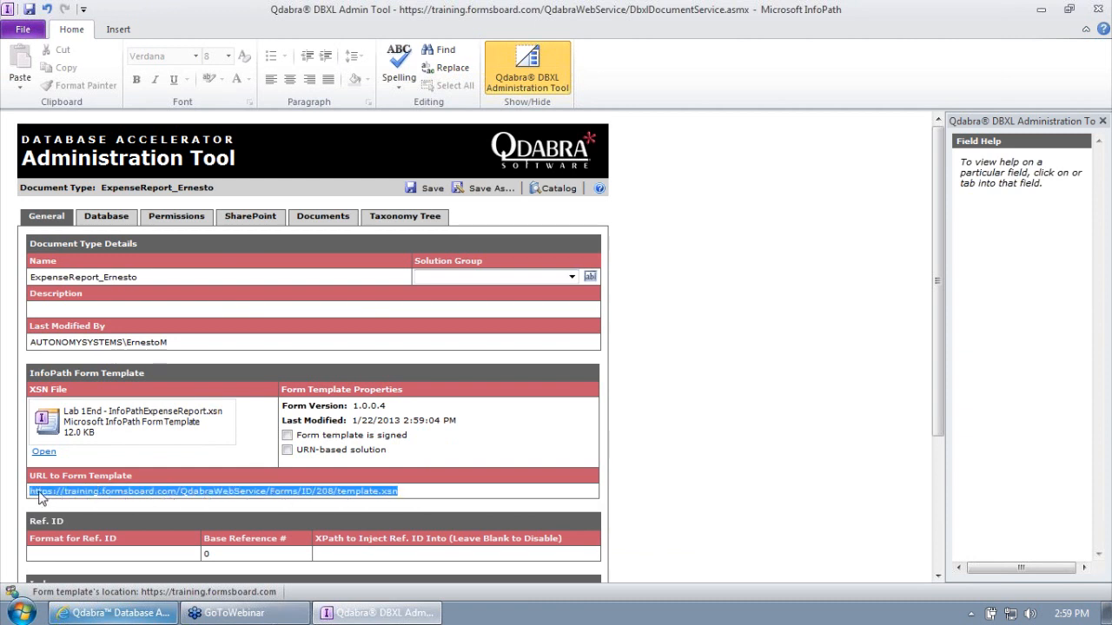
pyautogui.click(651, 359)
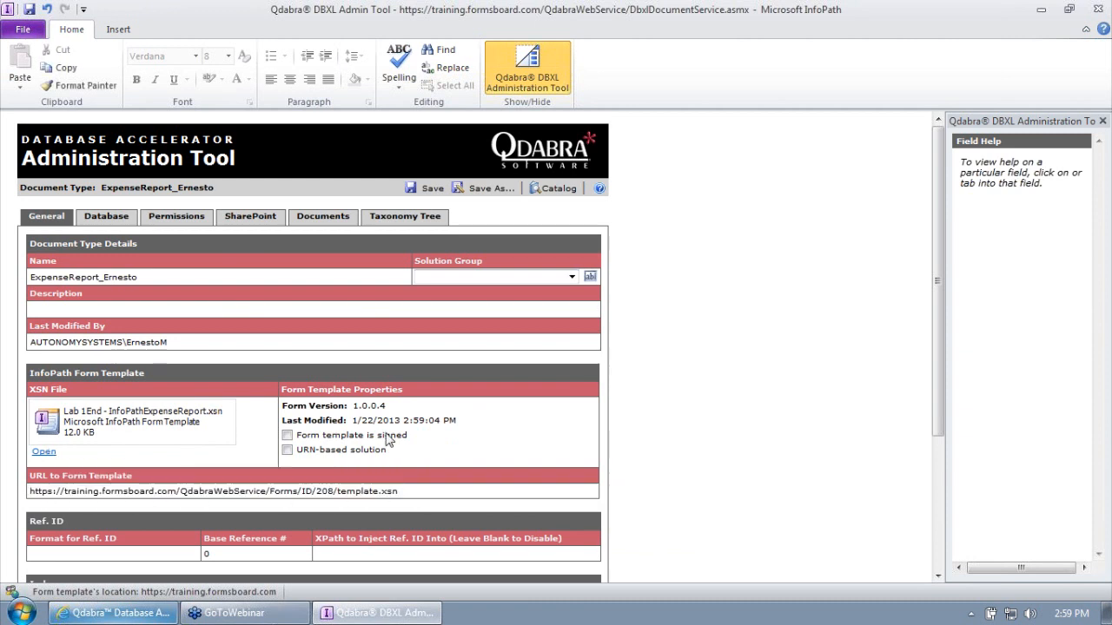
pyautogui.scroll(-3, 355, 454)
pyautogui.scroll(3, 352, 450)
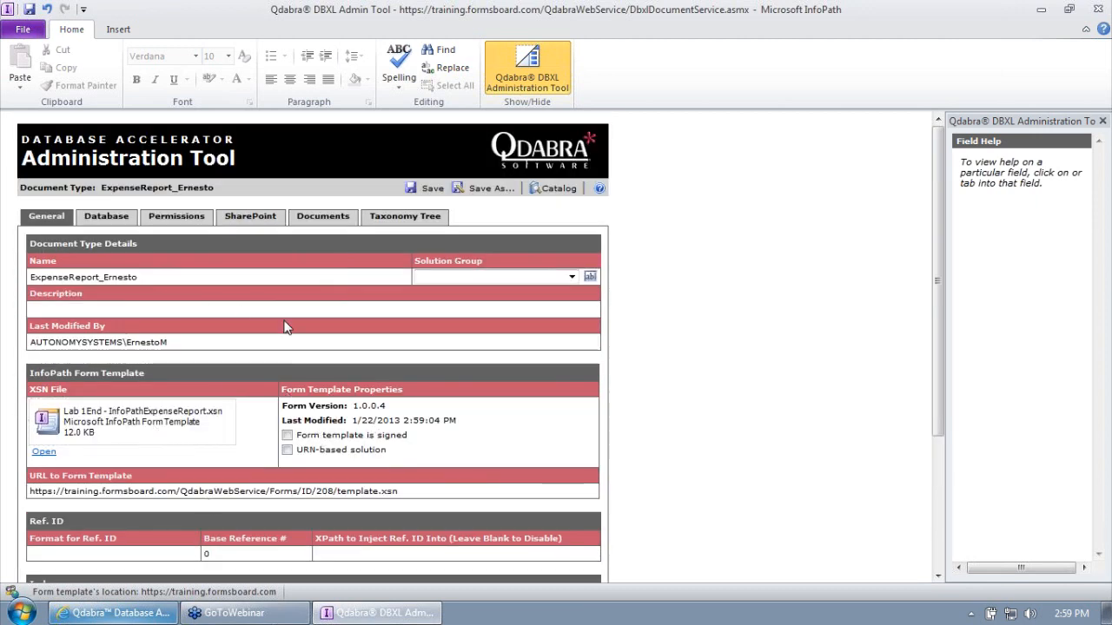
pyautogui.click(545, 189)
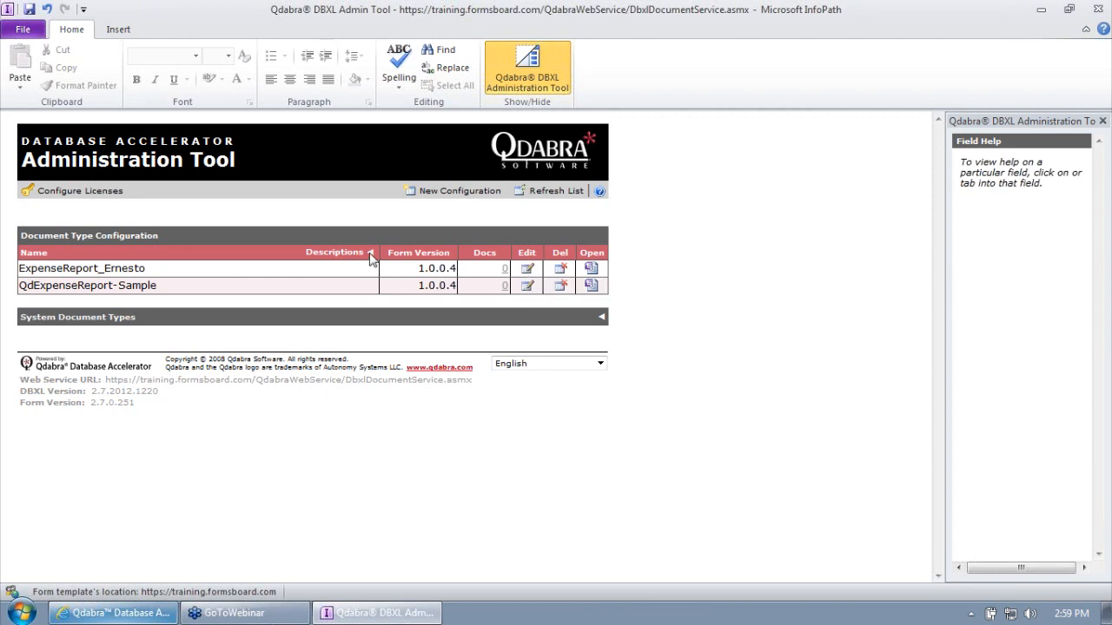
# - Describe the expense report document type as 'This is the training module form' and save
pyautogui.click(527, 270)
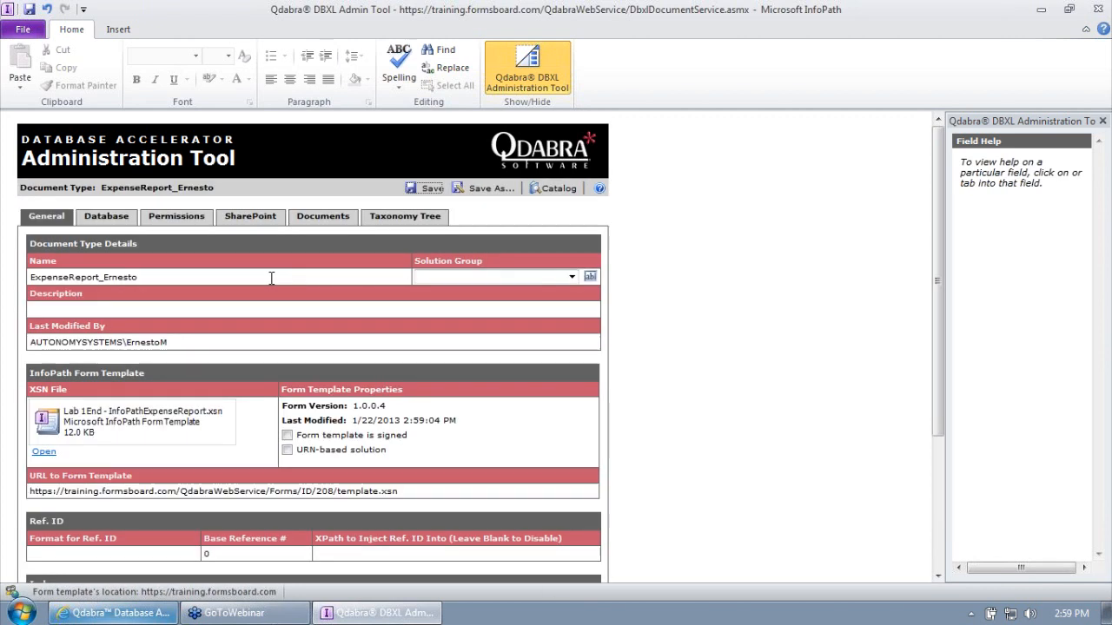
pyautogui.click(102, 309)
pyautogui.write('This is the tra')
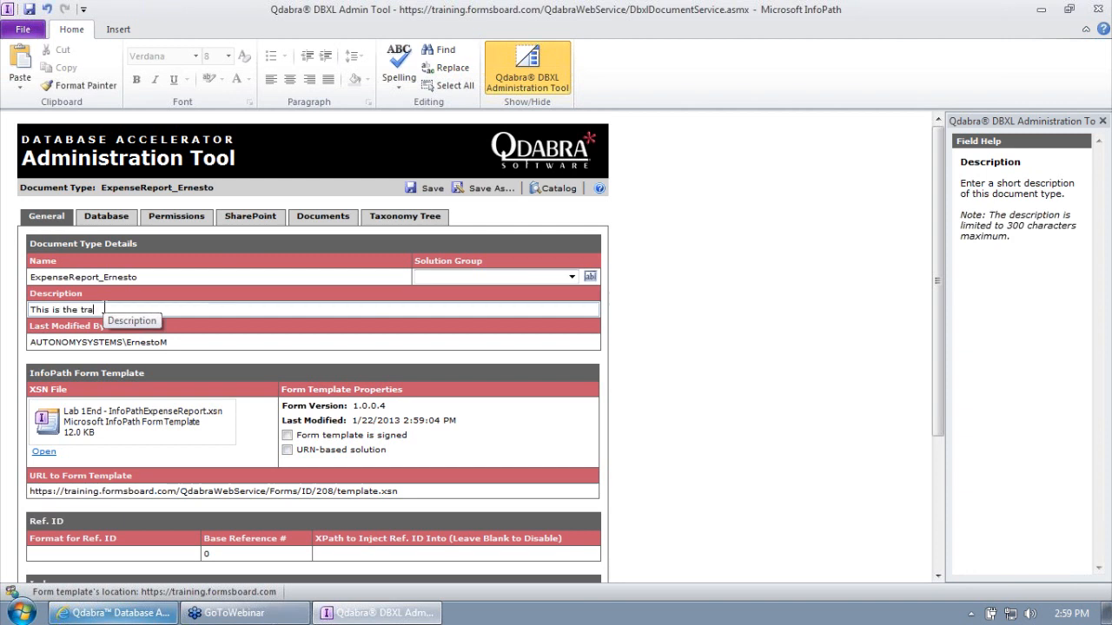
pyautogui.write('ining module form')
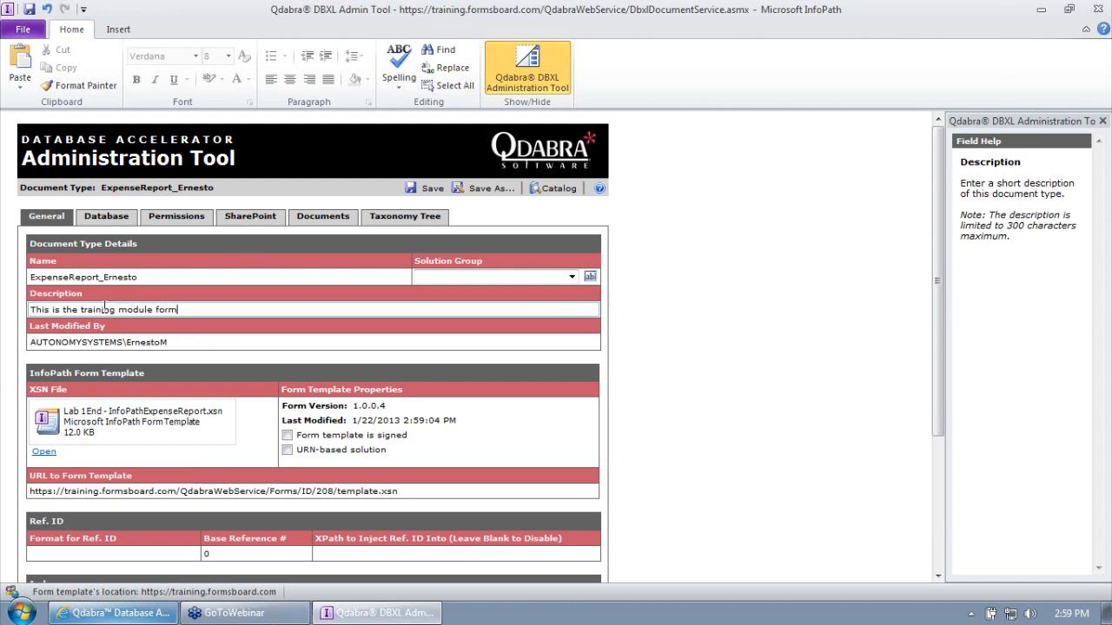
pyautogui.click(427, 190)
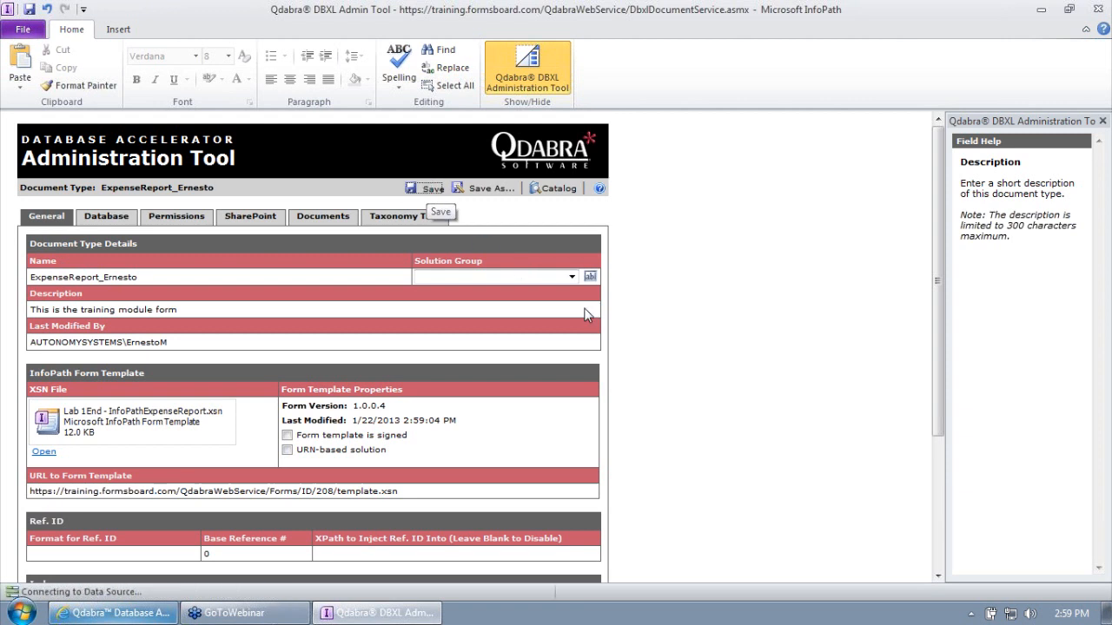
pyautogui.click(556, 352)
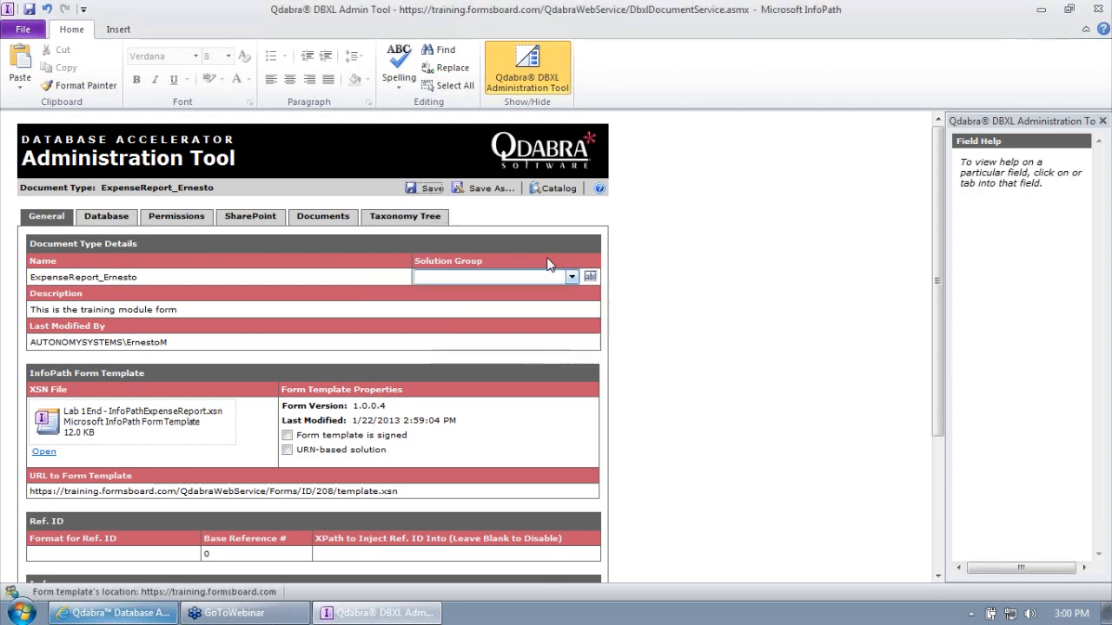
pyautogui.click(549, 189)
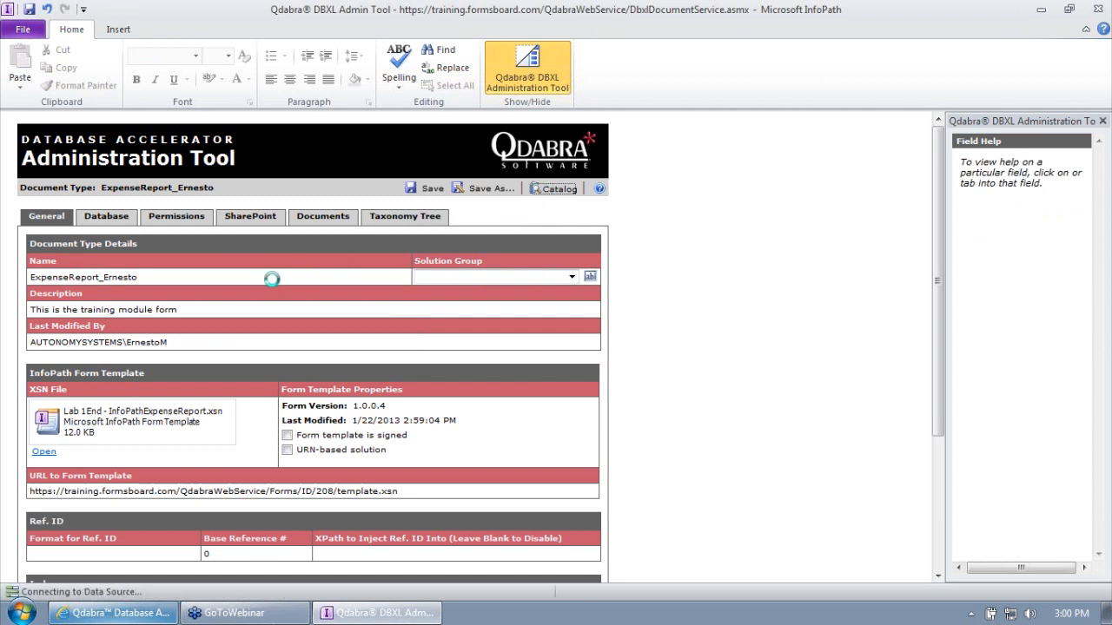
pyautogui.click(369, 255)
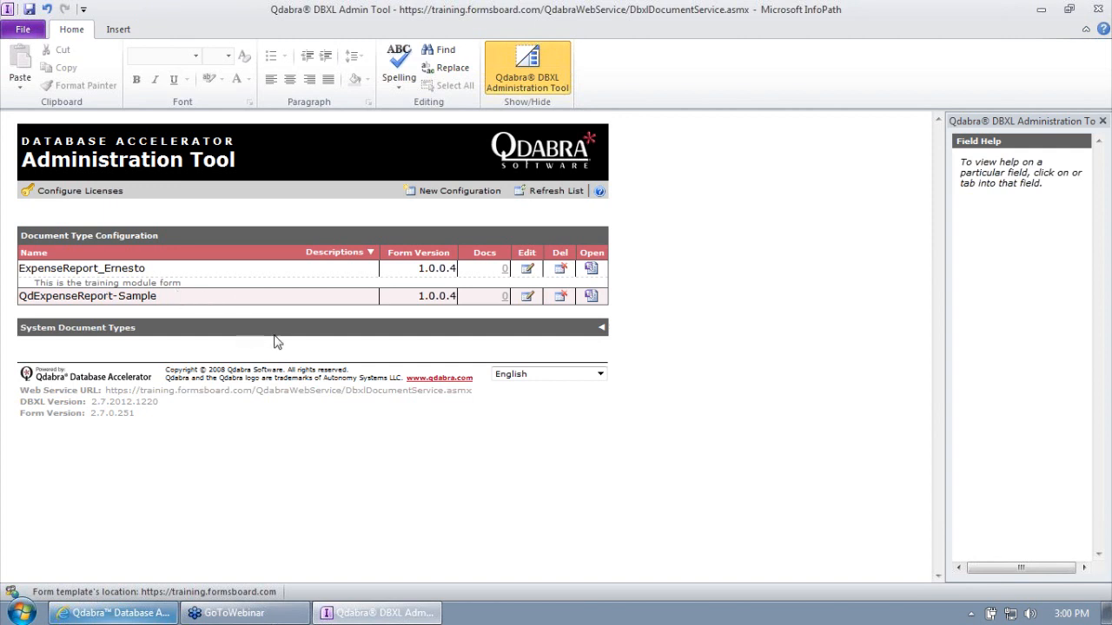
# - Assign the document type to its own solution group, save, and return to the catalog
pyautogui.click(527, 268)
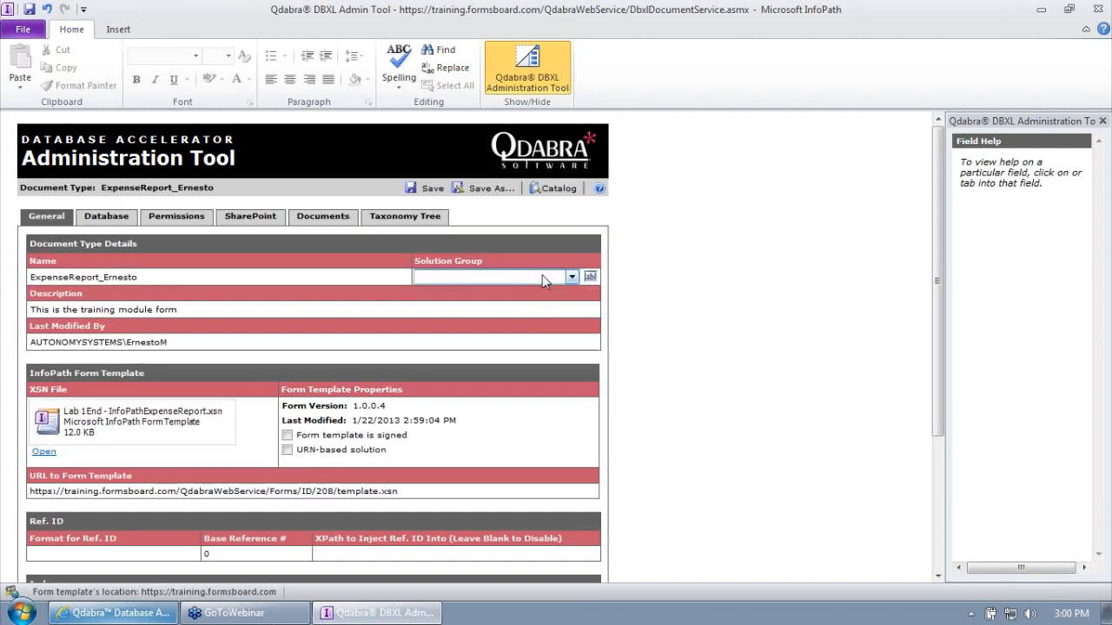
pyautogui.click(540, 277)
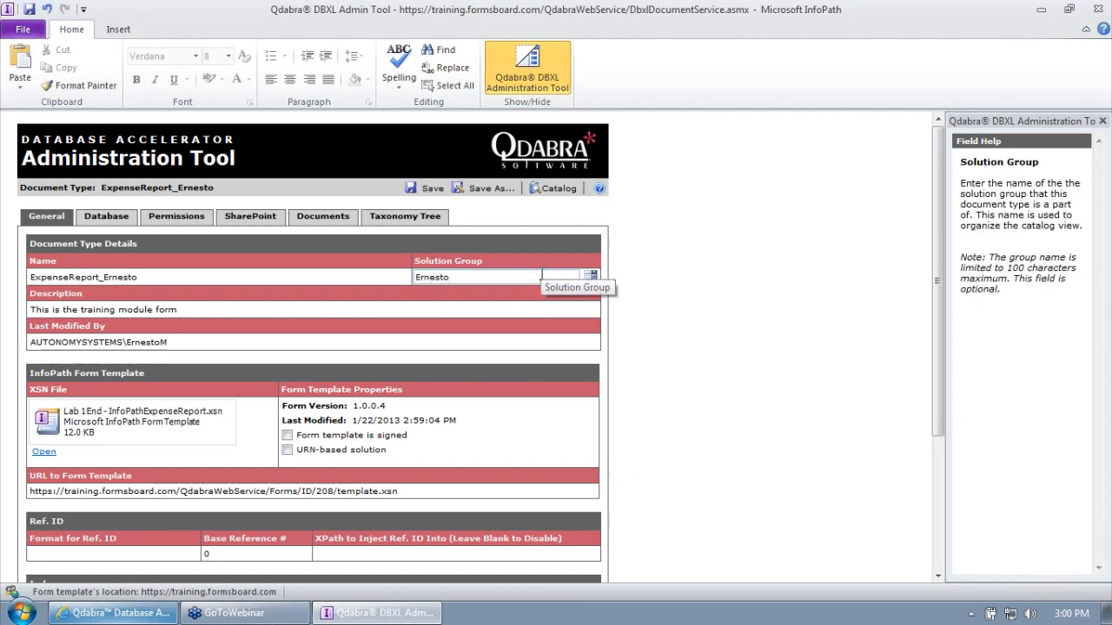
pyautogui.click(433, 189)
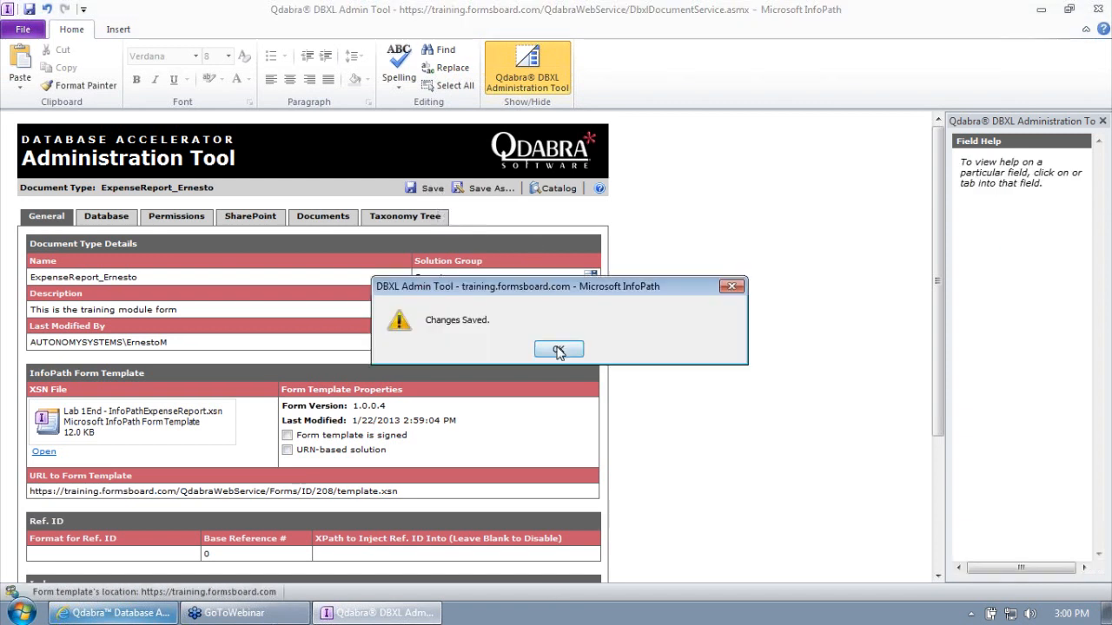
pyautogui.click(558, 351)
pyautogui.click(554, 189)
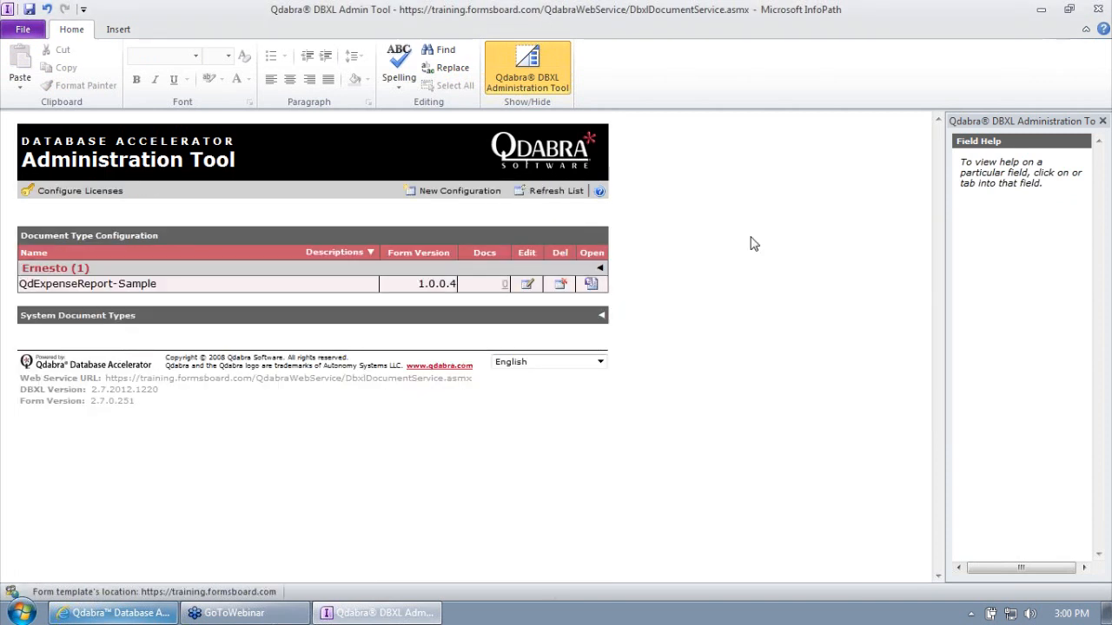
# - Expand the new solution group to show the expense report document type, version 1.0.0.4
pyautogui.click(600, 268)
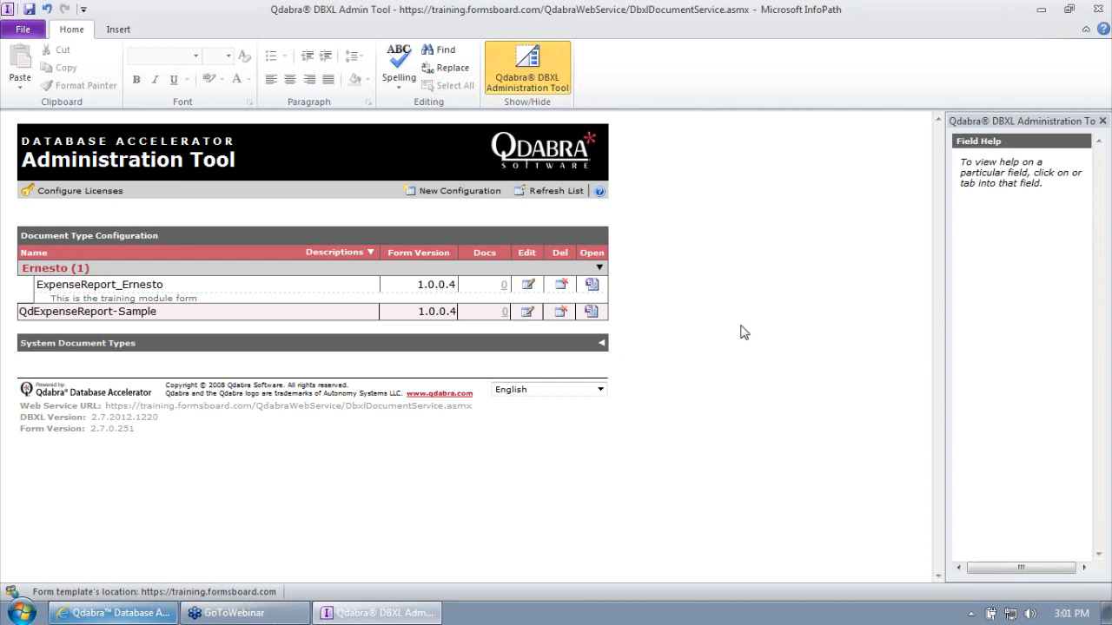
# - Clear old downloads and open the document type's template.xsn as a blank Expense Report form
pyautogui.click(593, 287)
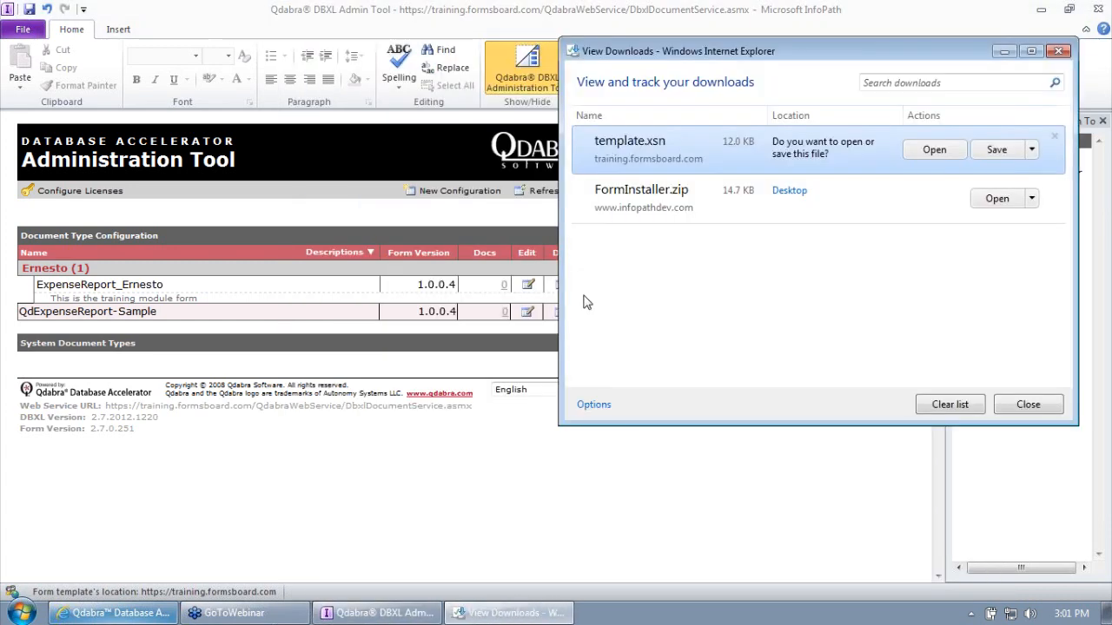
pyautogui.click(981, 391)
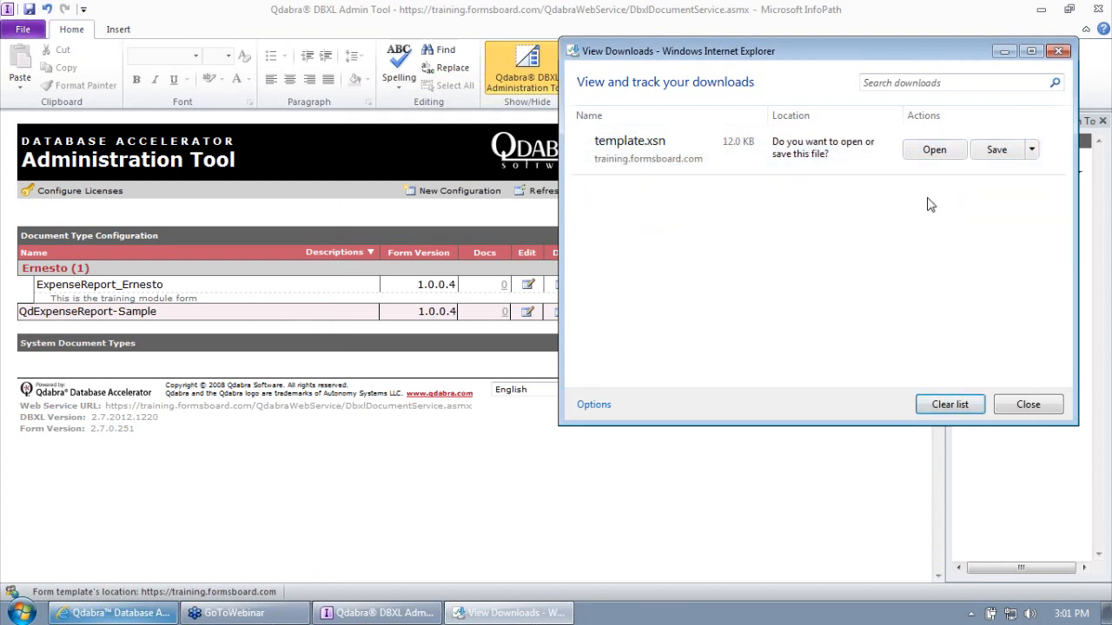
pyautogui.click(933, 150)
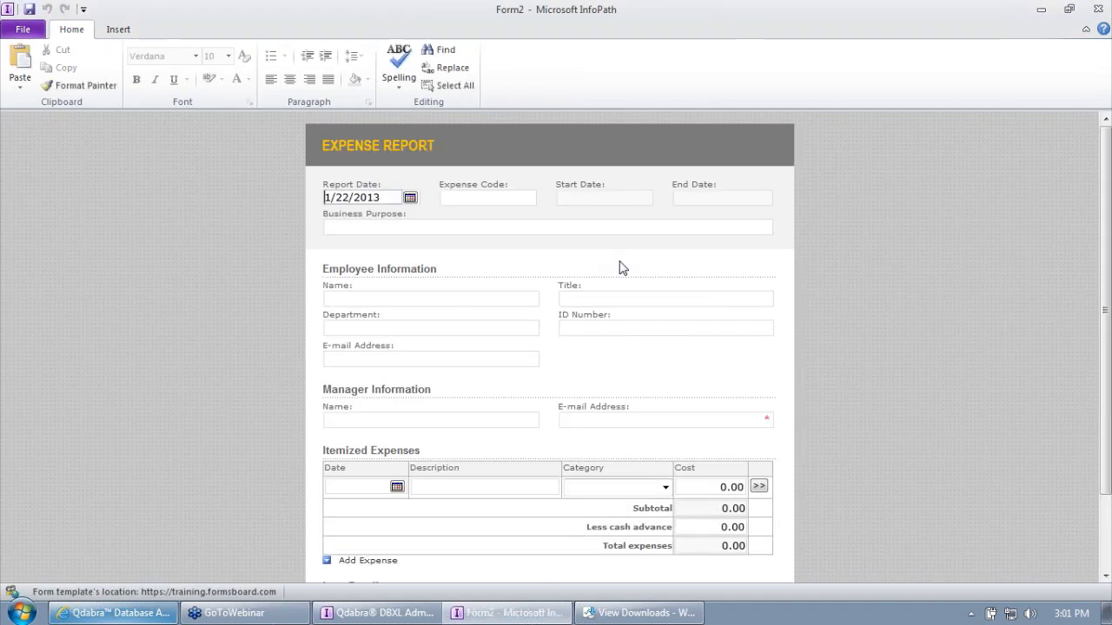
# - Fill in expense code 123456, business purpose, employee name, and the manager's name and e-mail
pyautogui.click(466, 194)
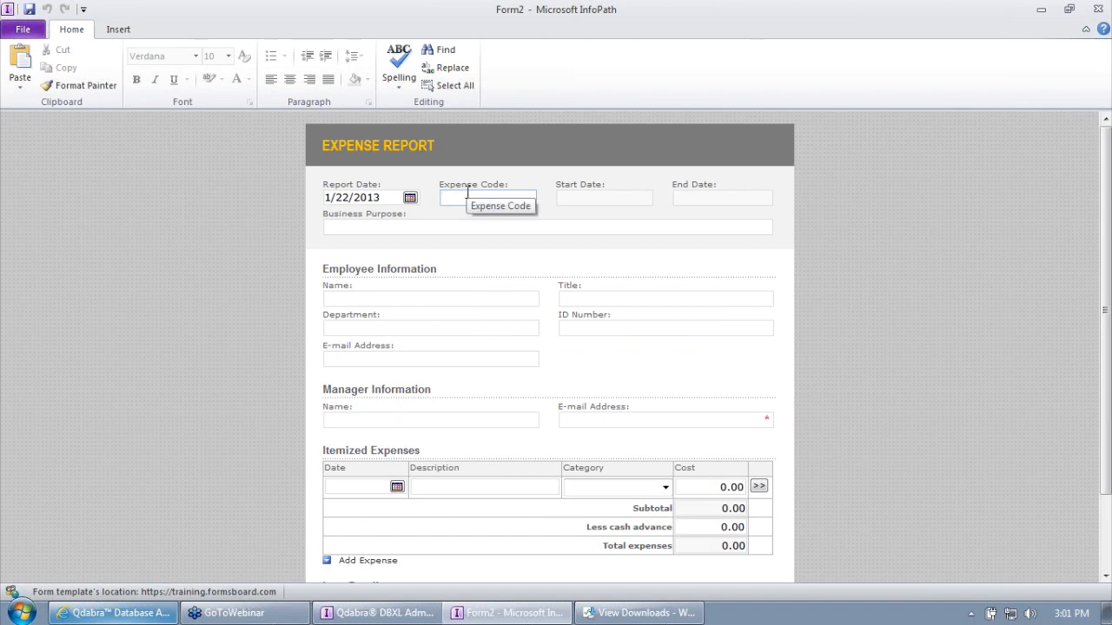
pyautogui.write('123456')
pyautogui.click(464, 227)
pyautogui.write('Here is my purs')
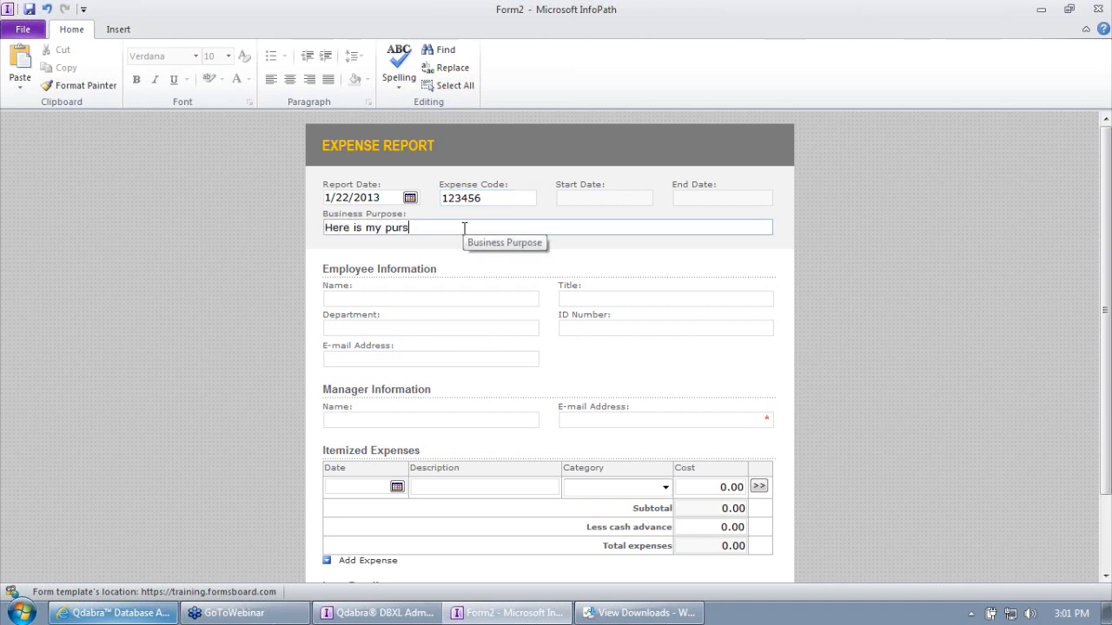
pyautogui.write('pe')
pyautogui.press('Tab')
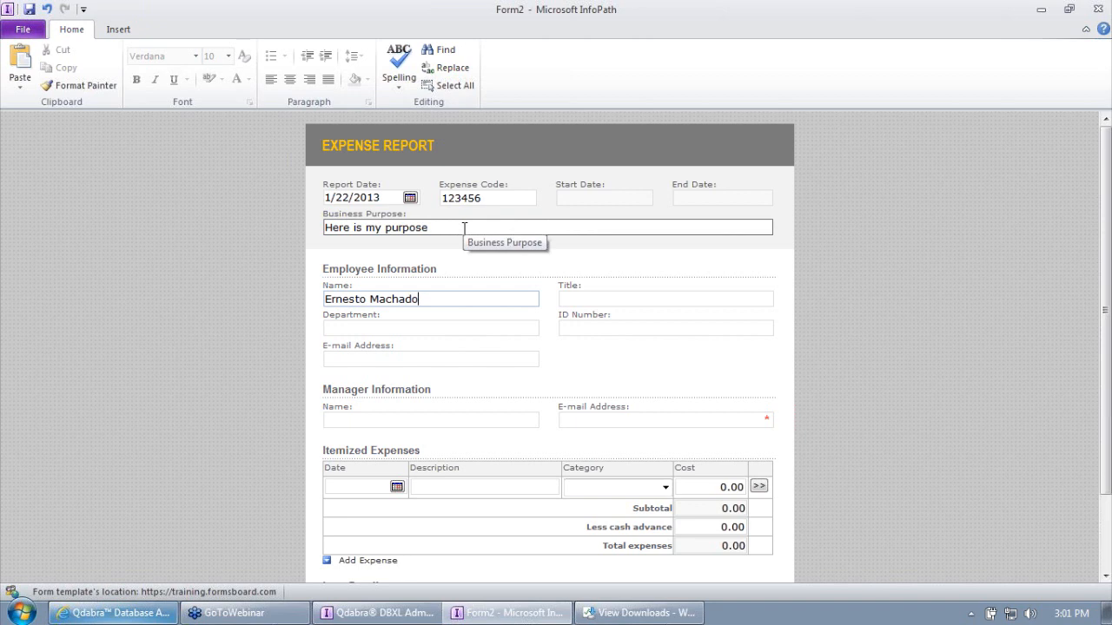
pyautogui.press('Tab')
pyautogui.click(474, 419)
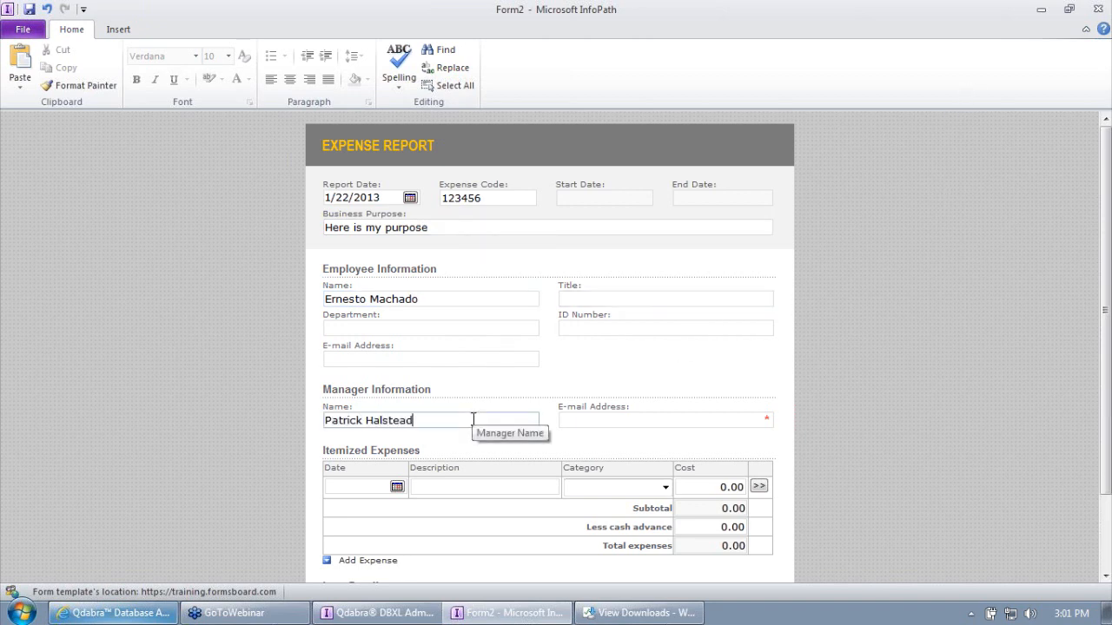
pyautogui.press('Tab')
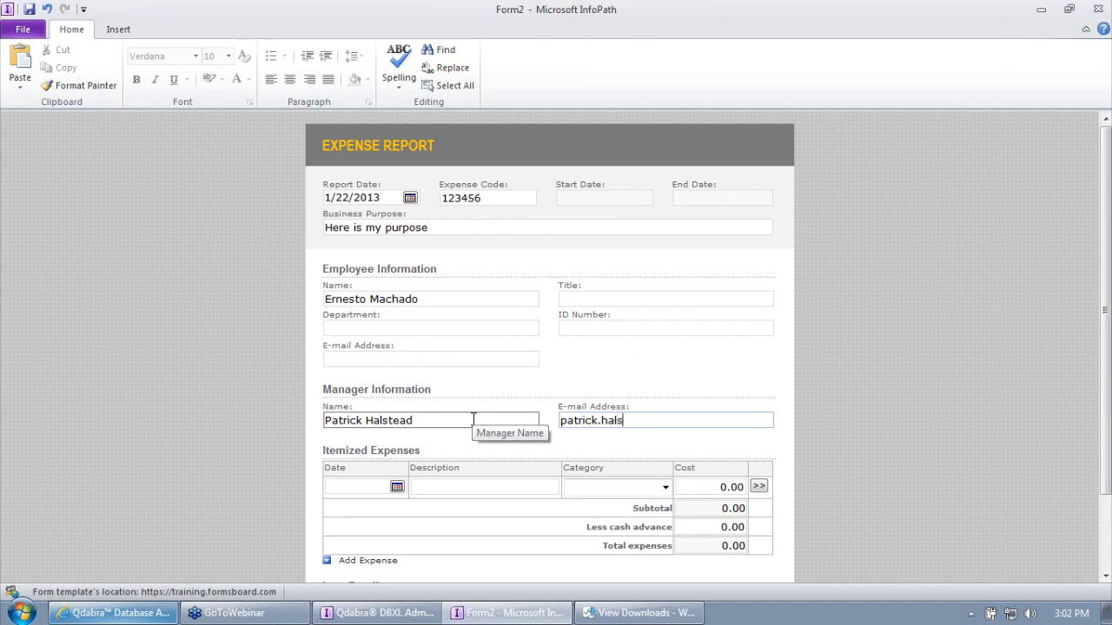
pyautogui.press('Tab')
pyautogui.click(721, 420)
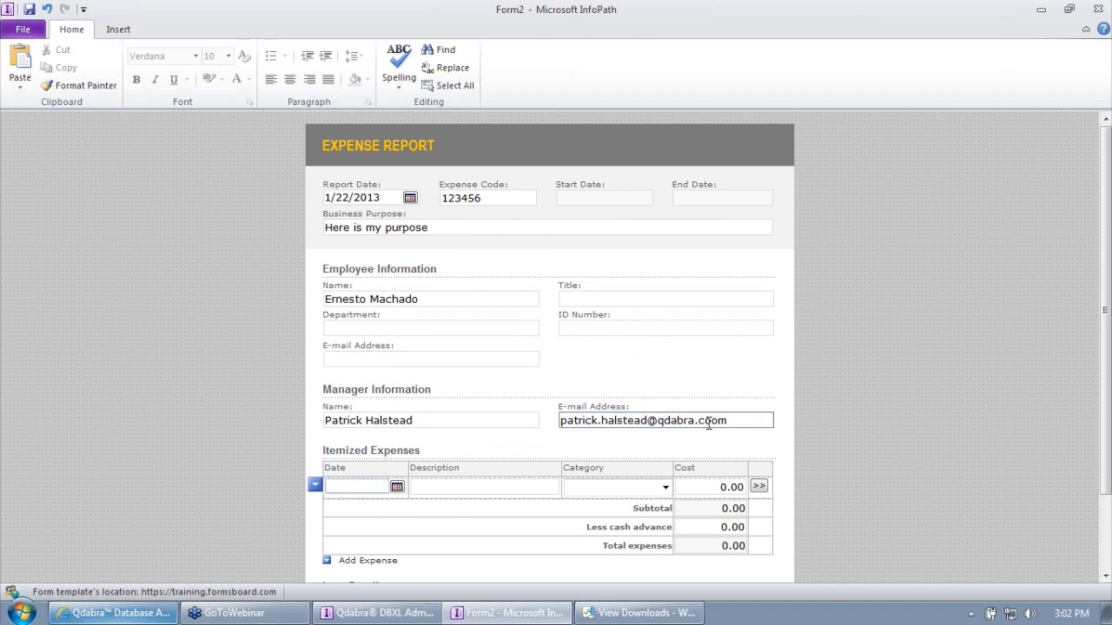
pyautogui.press('BackSpace')
pyautogui.scroll(-3, 721, 429)
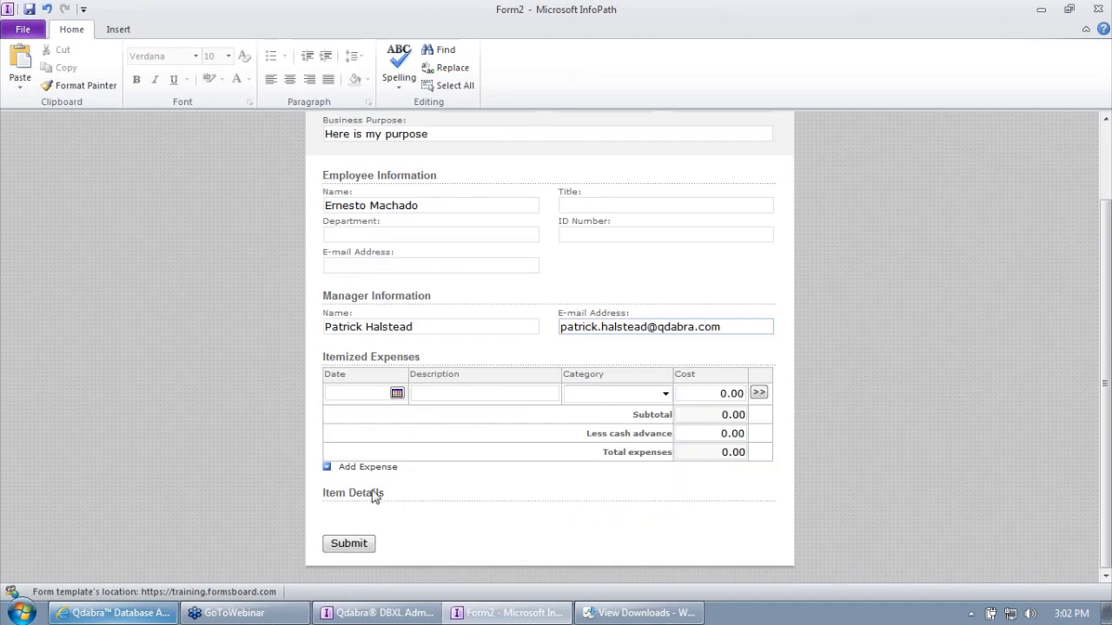
# - Add two expenses (1/3 Entertainment 'item 1', 1/4 Fees or dues 'item 2') totalling 77.00
pyautogui.click(372, 473)
pyautogui.click(397, 392)
pyautogui.click(351, 438)
pyautogui.click(397, 415)
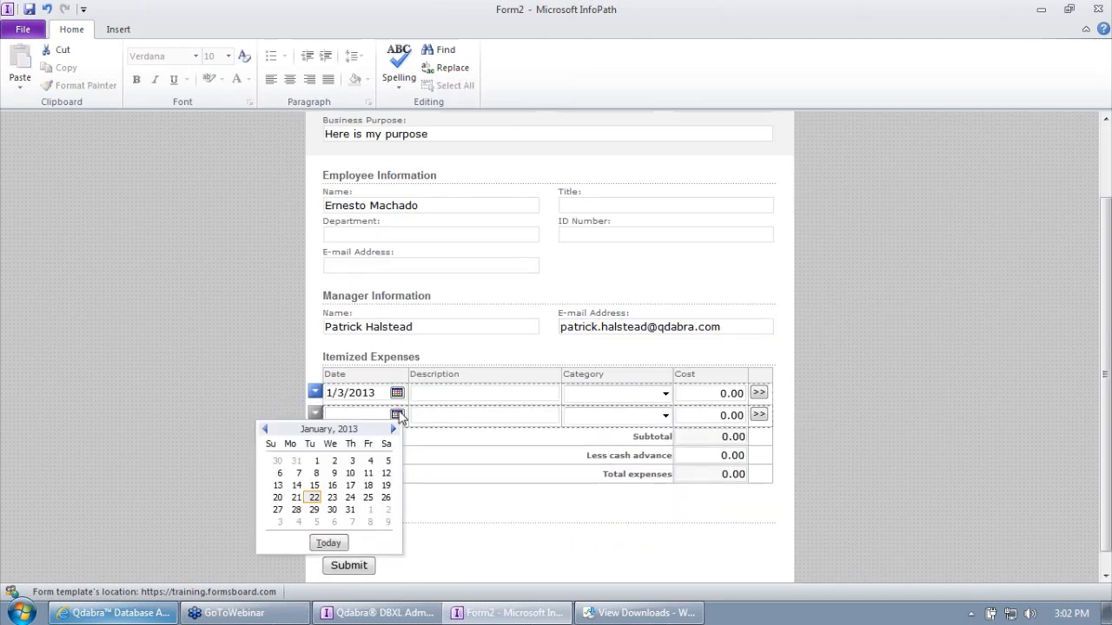
pyautogui.click(368, 462)
pyautogui.click(460, 393)
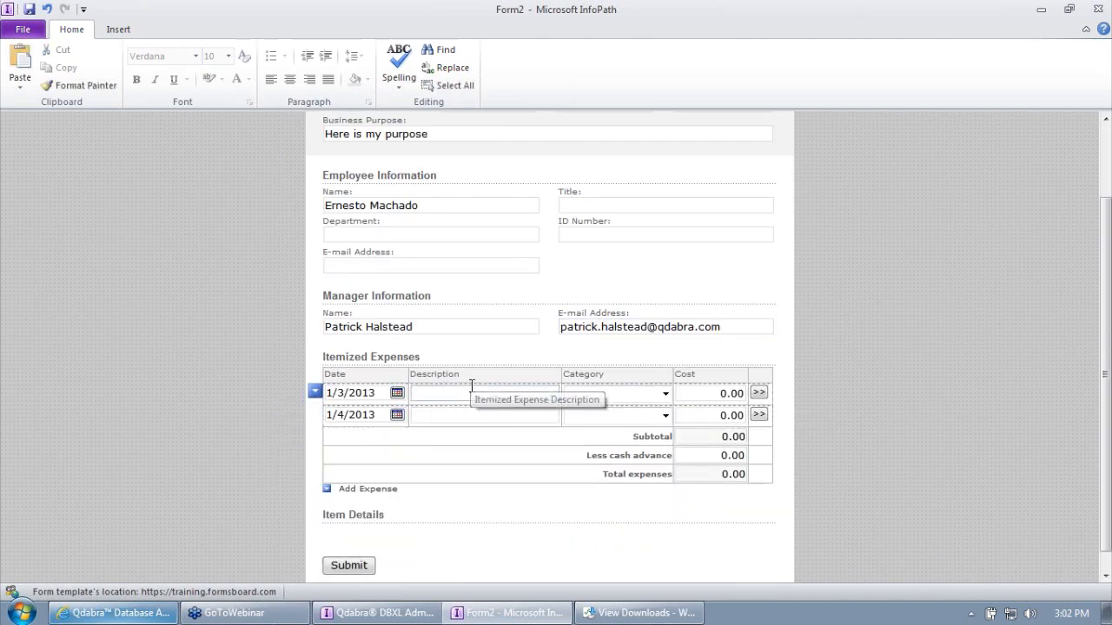
pyautogui.click(665, 394)
pyautogui.click(608, 423)
pyautogui.click(664, 415)
pyautogui.click(610, 459)
pyautogui.click(501, 393)
pyautogui.write('ite')
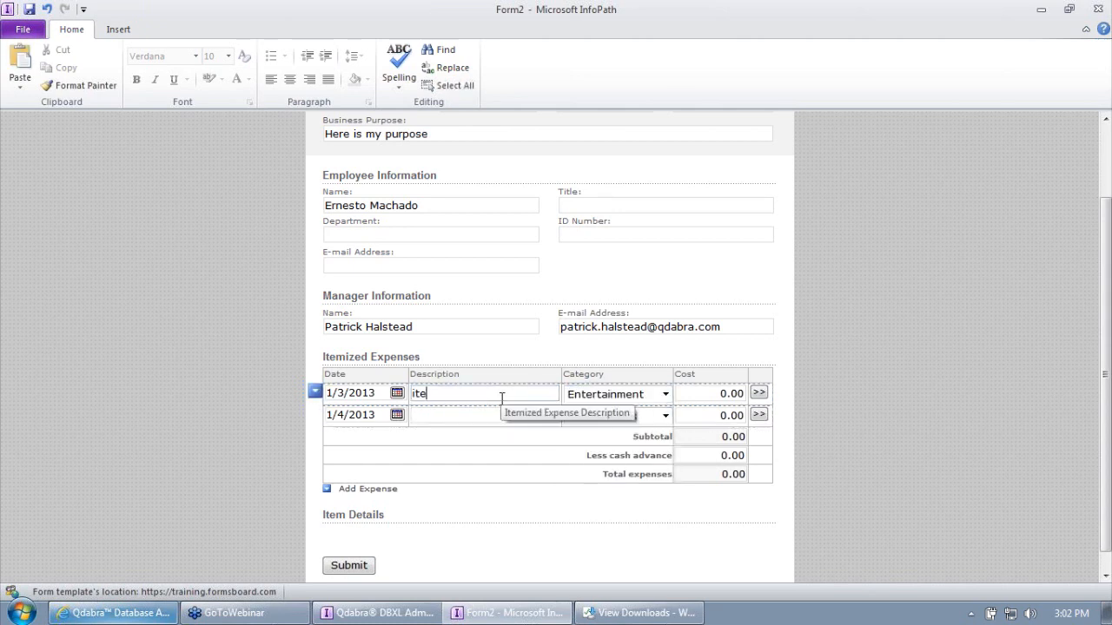
pyautogui.write('m 1')
pyautogui.click(506, 414)
pyautogui.write('item 2')
pyautogui.click(718, 392)
pyautogui.write('1')
pyautogui.click(718, 415)
pyautogui.write('6')
pyautogui.press('Delete')
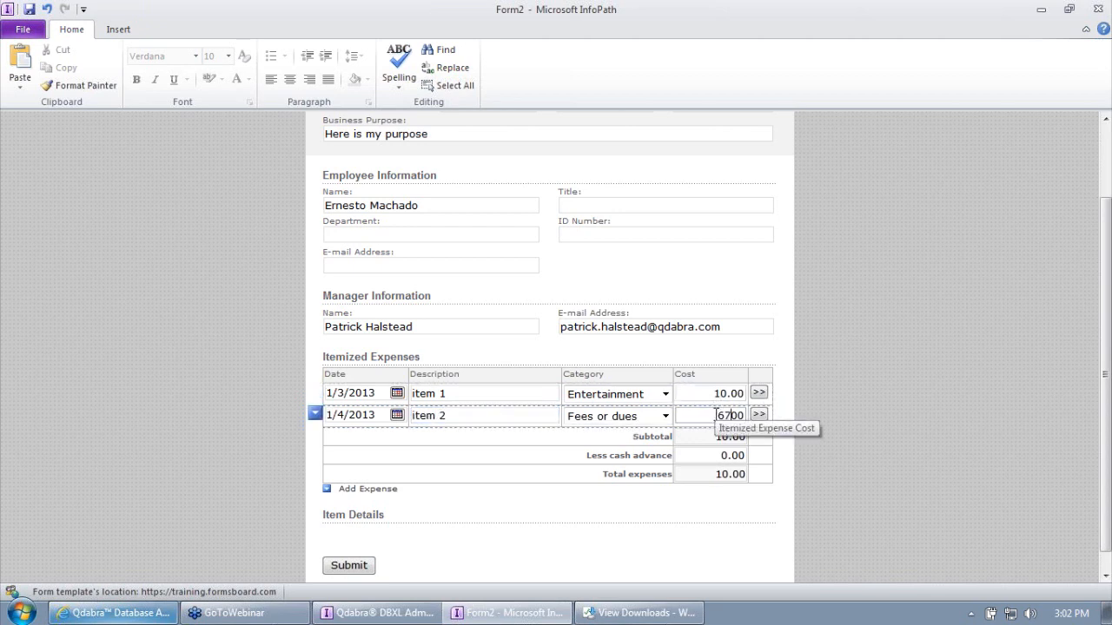
pyautogui.write('7')
pyautogui.click(690, 491)
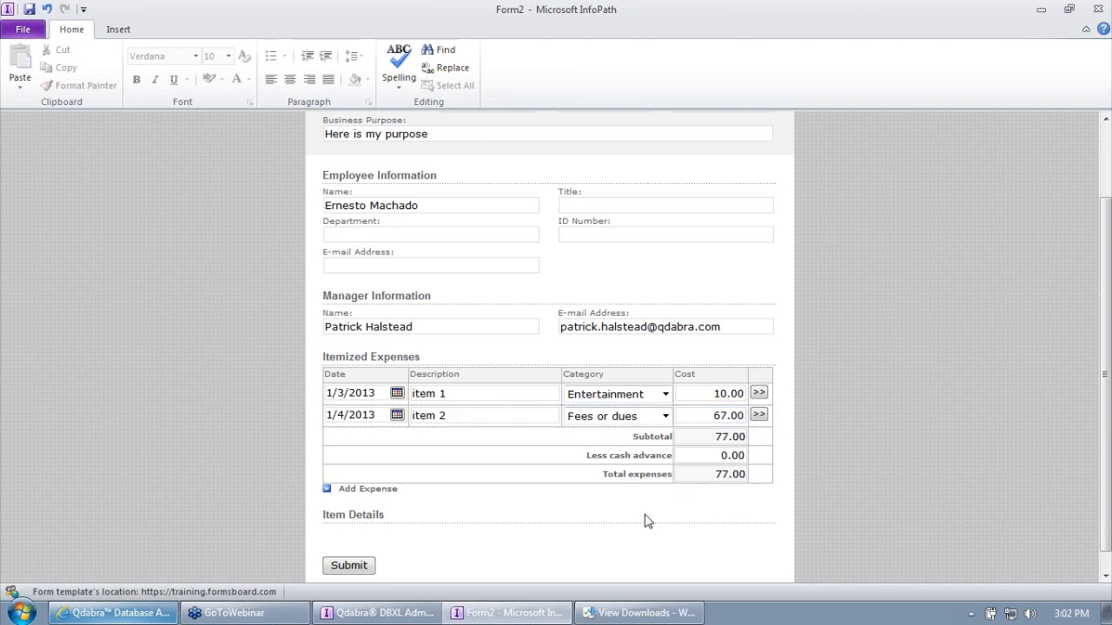
# - Submit the expense report and dismiss the confirmation
pyautogui.scroll(-1, 645, 519)
pyautogui.click(346, 545)
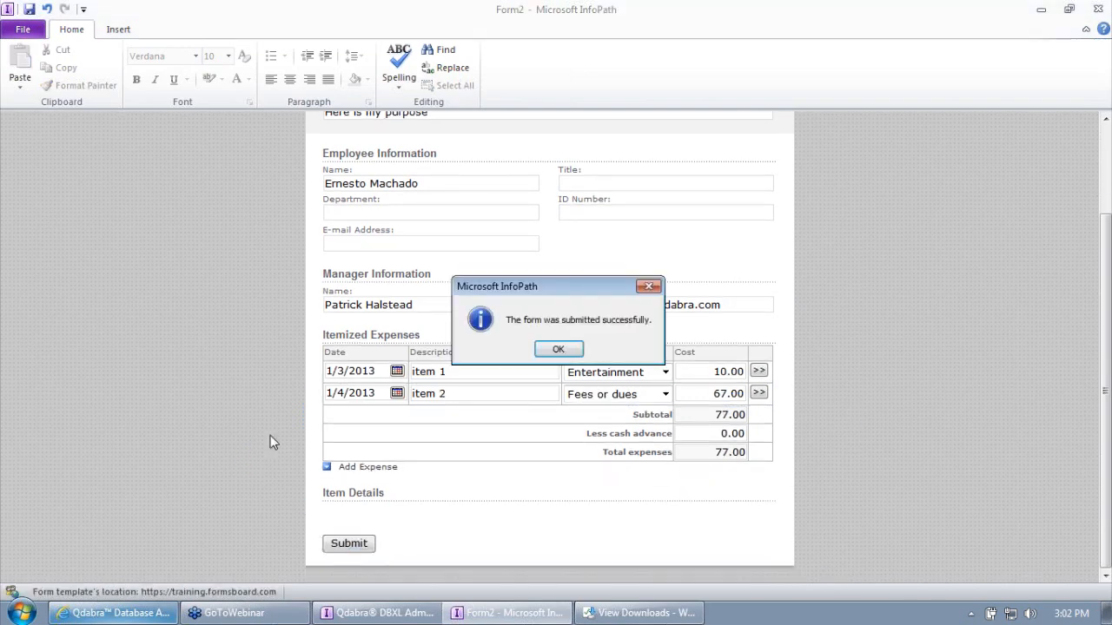
pyautogui.click(566, 350)
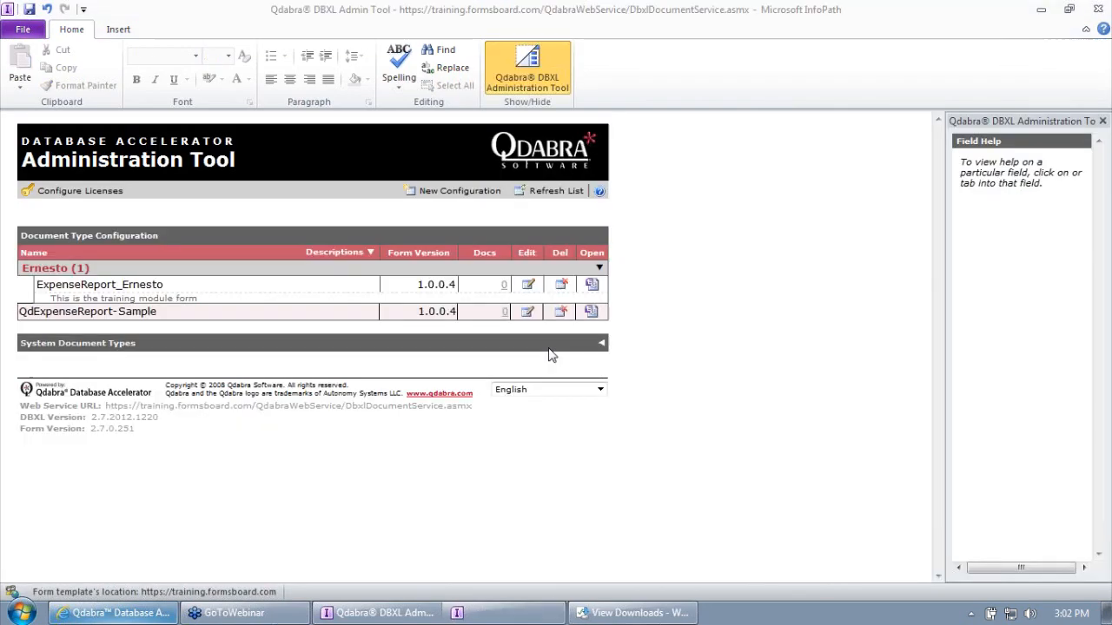
# - Refresh the catalog and open the expense report type's submitted documents list
pyautogui.click(557, 195)
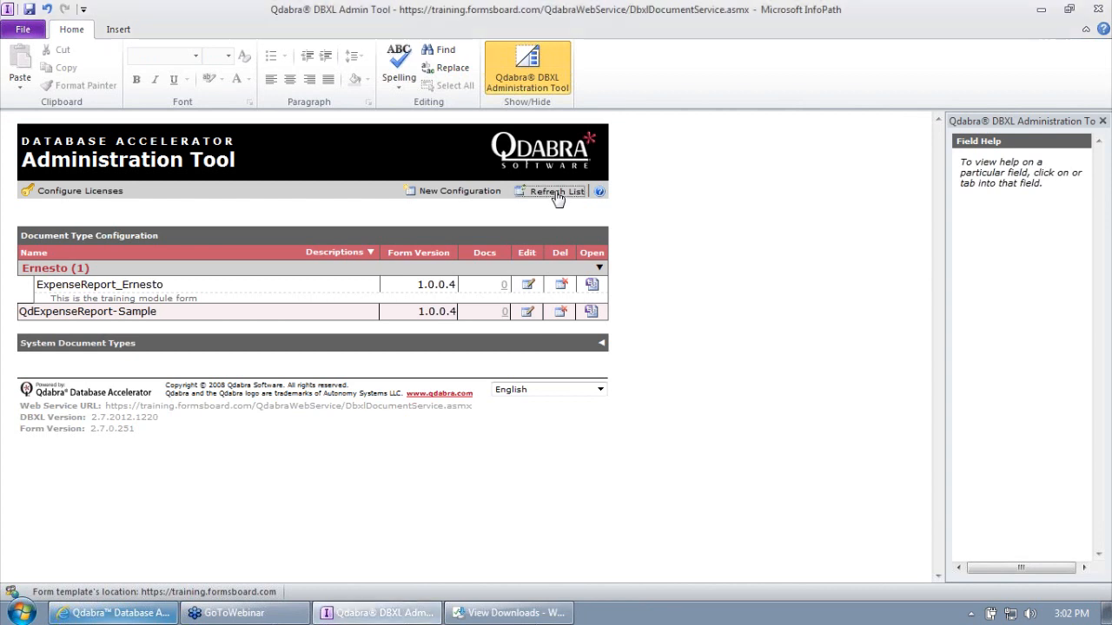
pyautogui.click(600, 267)
pyautogui.click(599, 268)
pyautogui.click(504, 286)
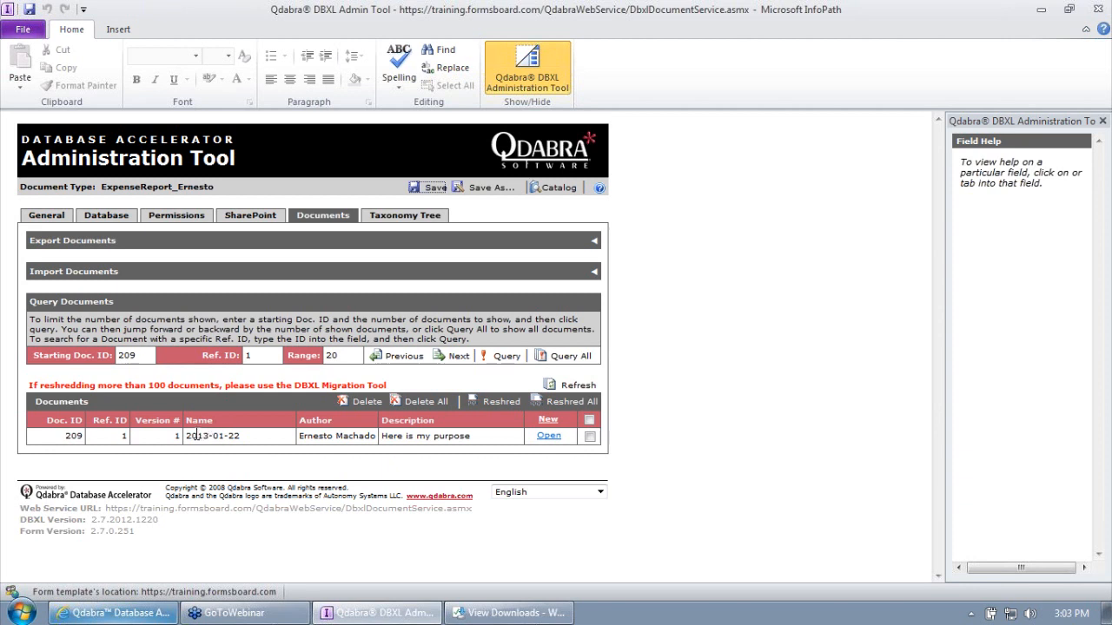
# - Inspect the 2013-01-22 document's name, author and description, then open document 209
pyautogui.moveTo(188, 436); pyautogui.dragTo(233, 443)
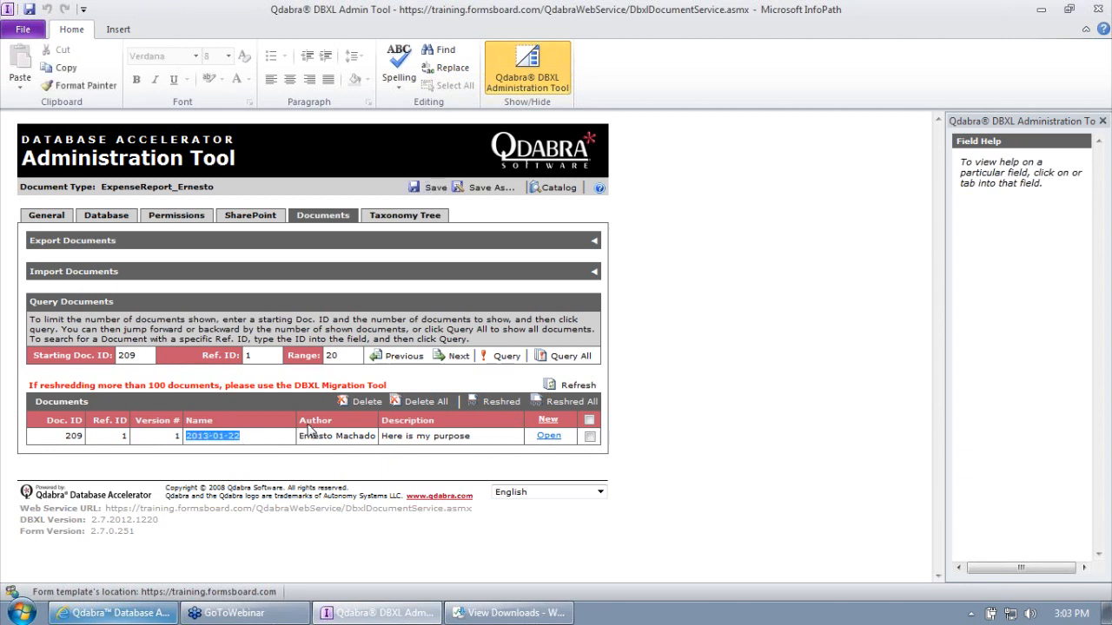
pyautogui.moveTo(307, 439); pyautogui.dragTo(465, 445)
pyautogui.click(392, 436)
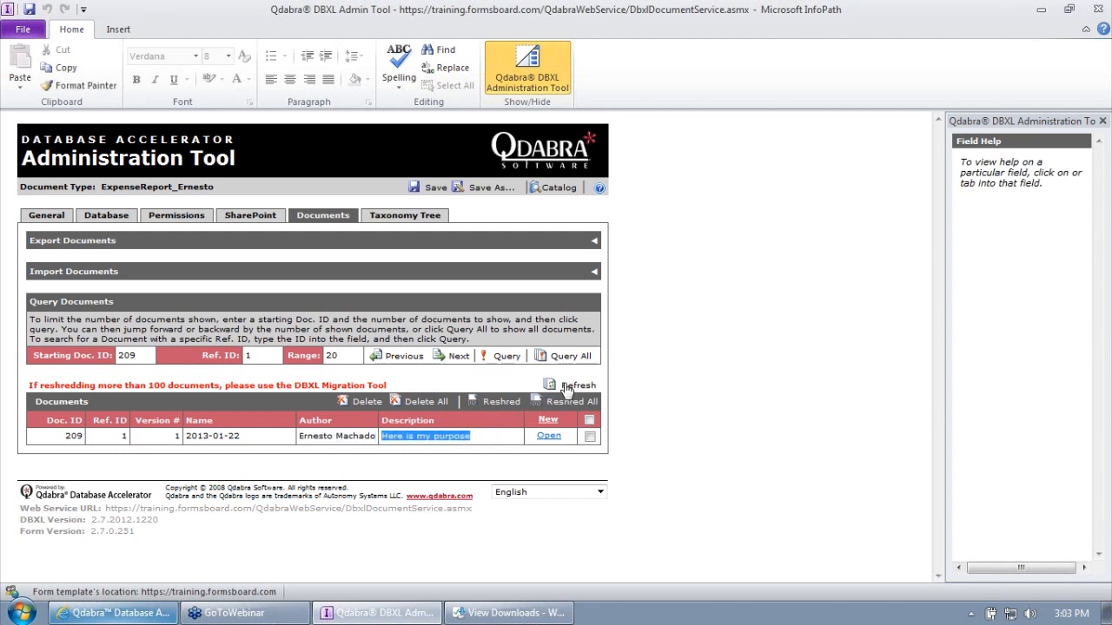
pyautogui.click(561, 439)
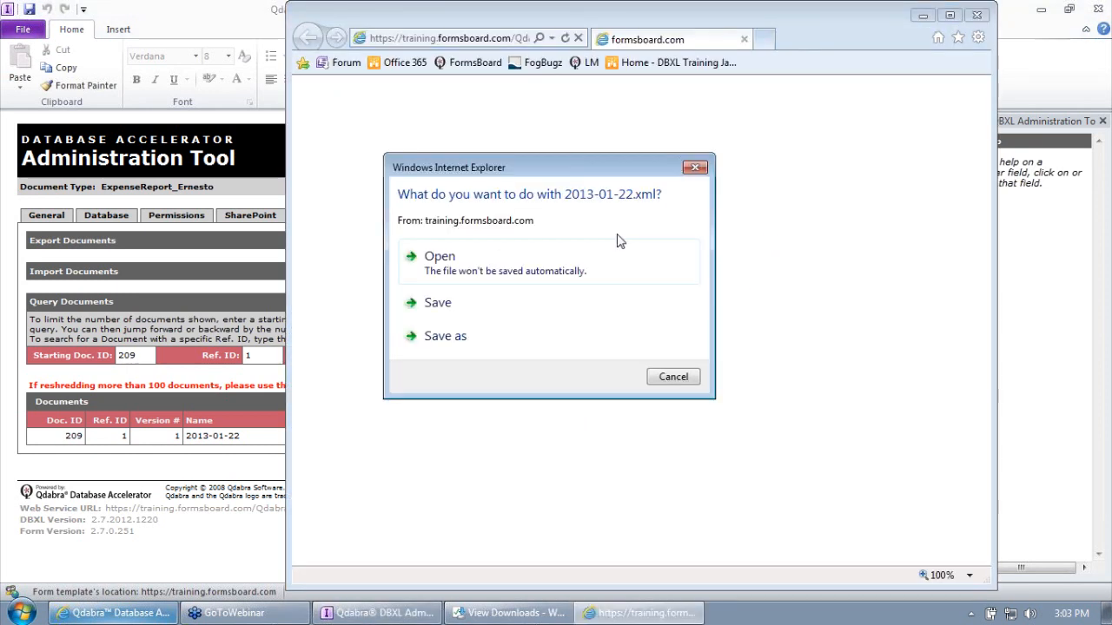
# - Open the downloaded 2013-01-22.xml expense report in InfoPath
pyautogui.click(458, 264)
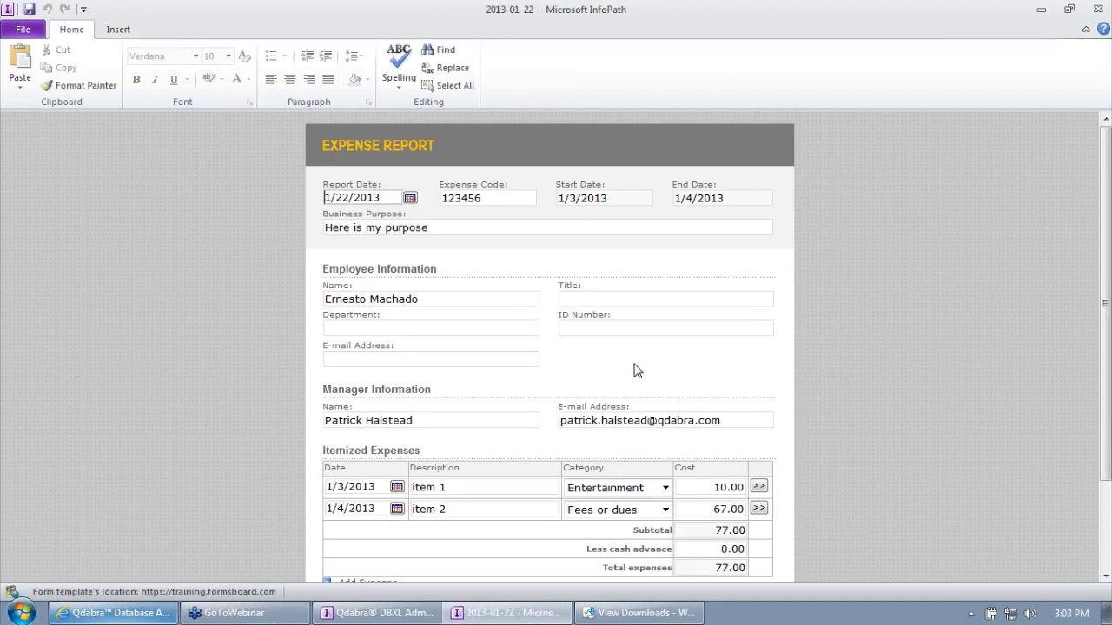
# - Enter the employee's e-mail address in the expense report, correcting typos
pyautogui.click(519, 356)
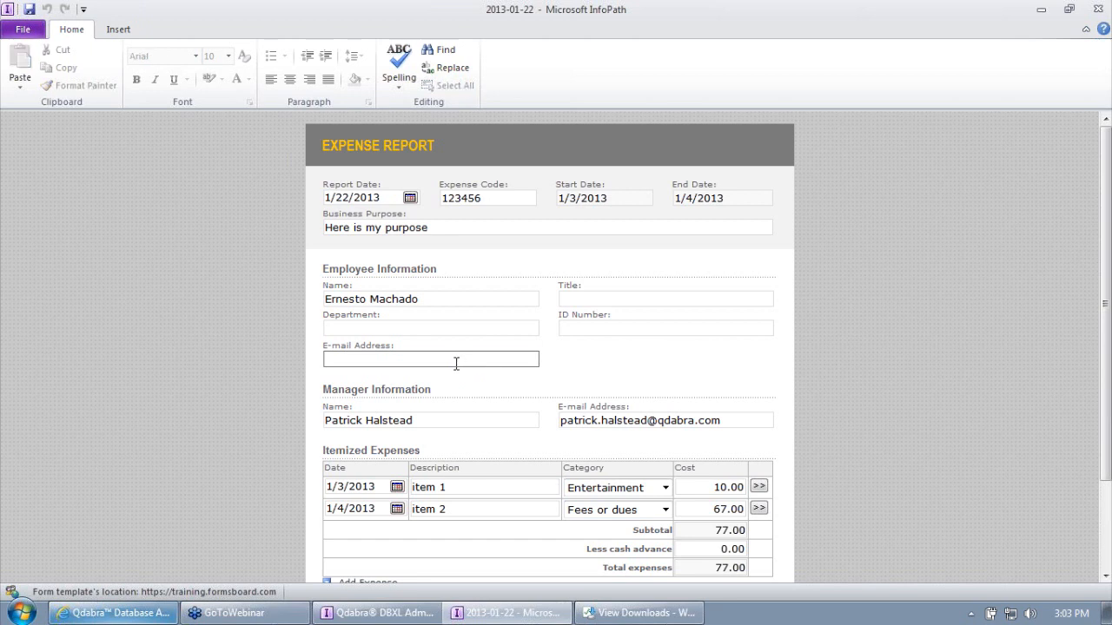
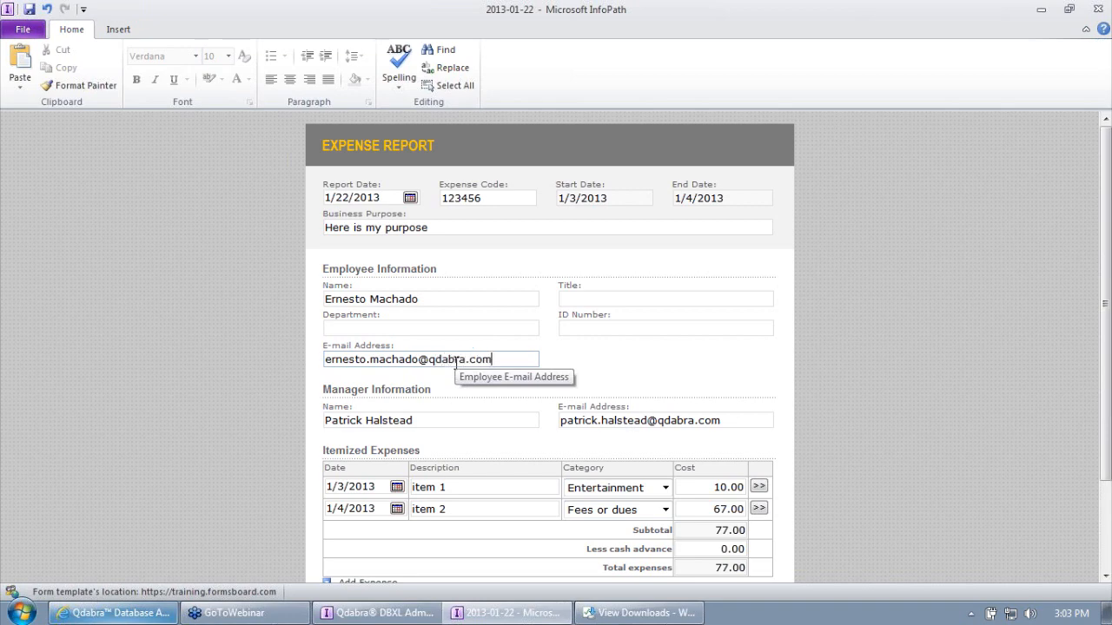
pyautogui.press('Tab')
# - Resubmit the report, dismiss the confirmation, and close it without saving locally
pyautogui.scroll(-3, 519, 295)
pyautogui.click(350, 544)
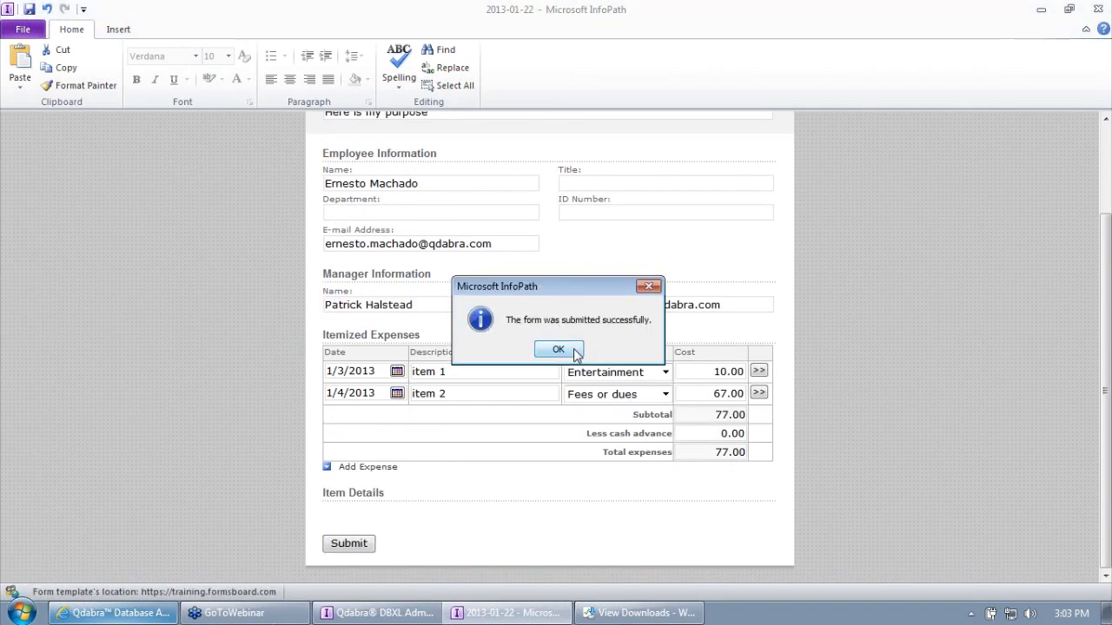
pyautogui.click(574, 352)
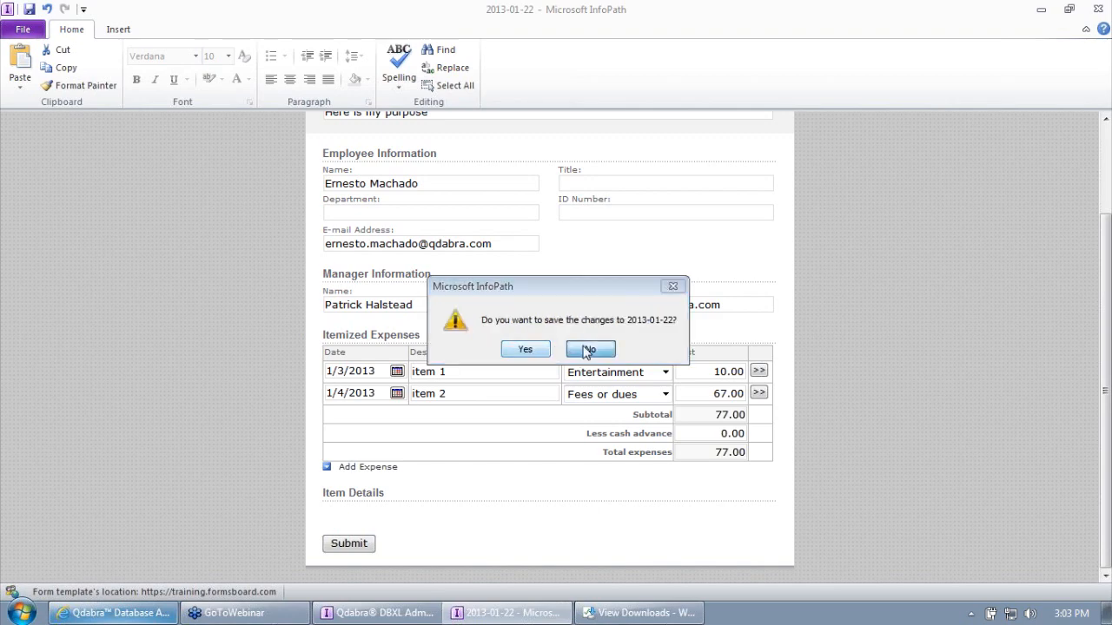
pyautogui.click(588, 349)
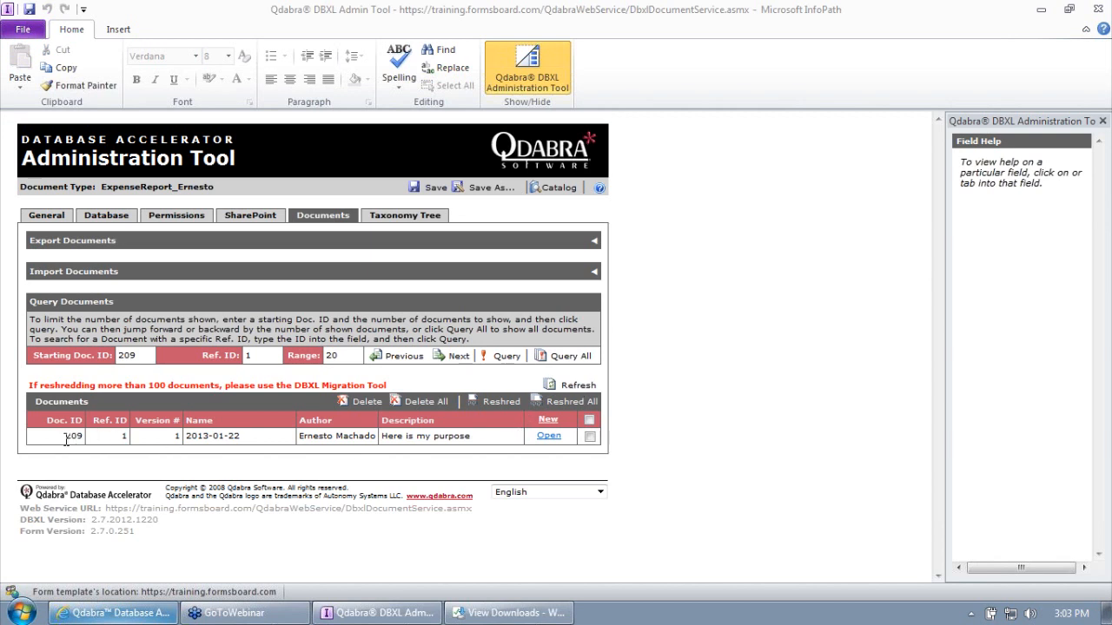
# - Refresh the Documents list and inspect document 209's version 2 and its Ref. ID
pyautogui.click(569, 386)
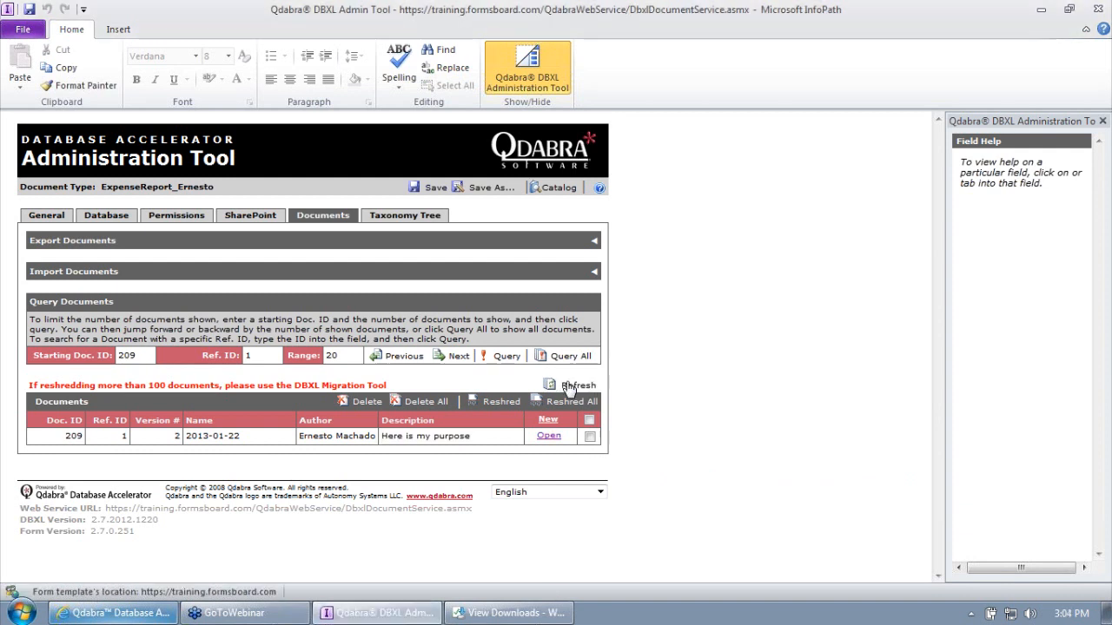
pyautogui.doubleClick(177, 436)
pyautogui.click(124, 436)
pyautogui.doubleClick(124, 436)
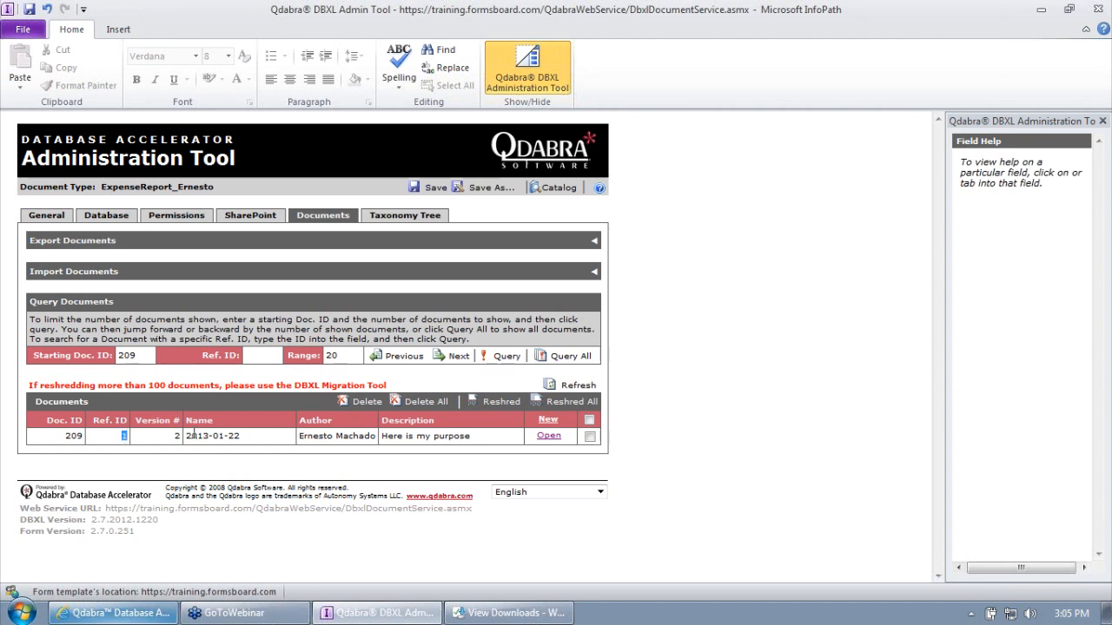
# - Create a new form from template.xsn with only 'new' in Manager E-mail and submit it
pyautogui.click(547, 421)
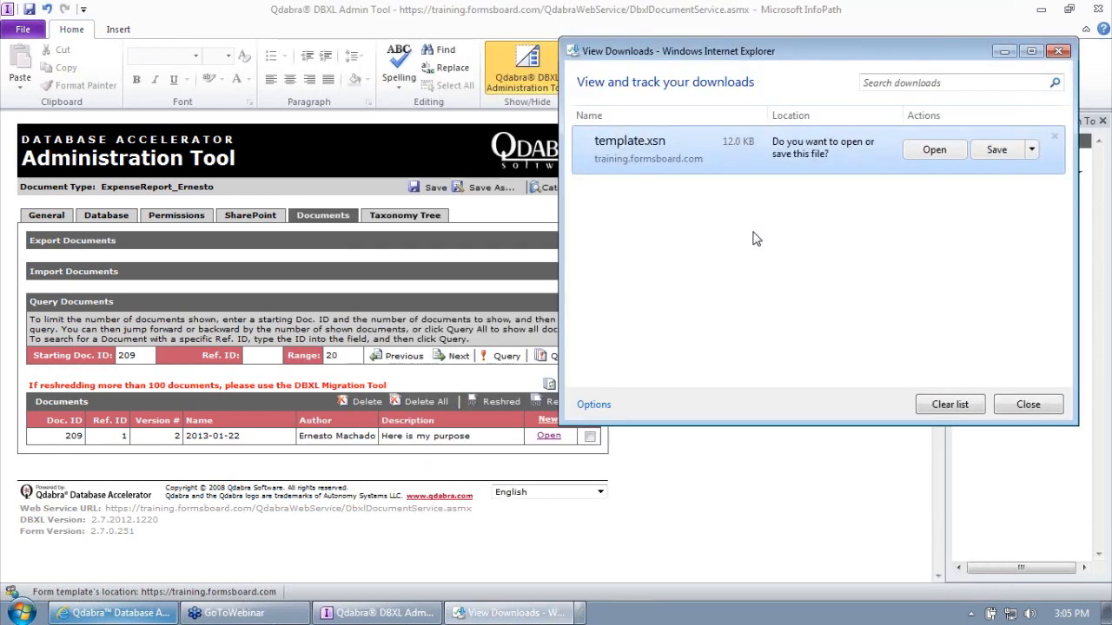
pyautogui.click(936, 150)
pyautogui.click(608, 418)
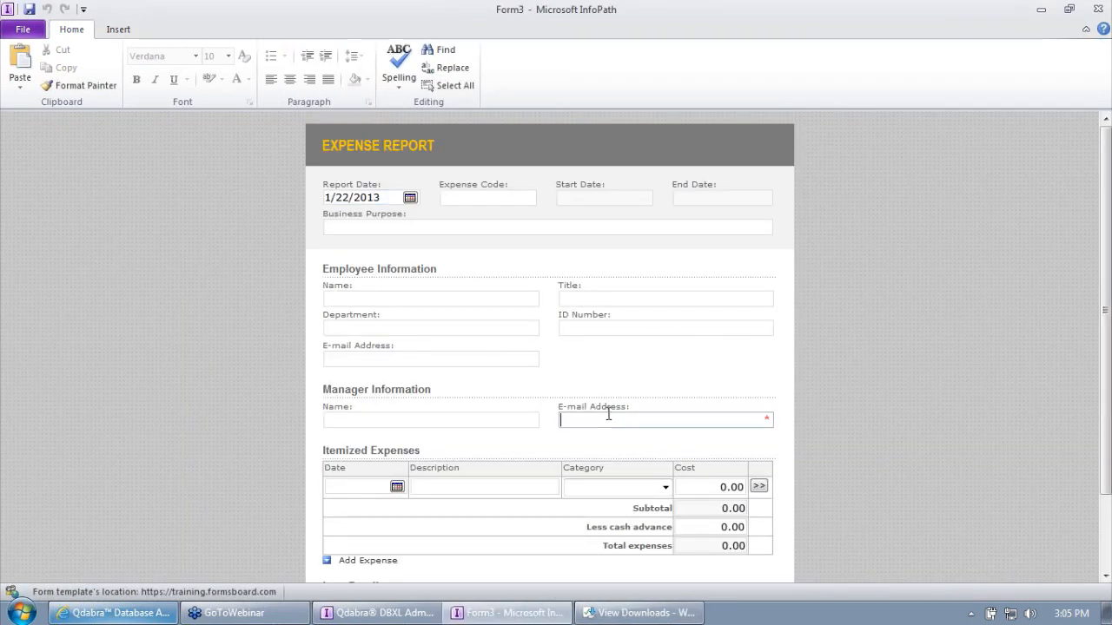
pyautogui.write('new')
pyautogui.press('Tab')
pyautogui.scroll(-2, 646, 445)
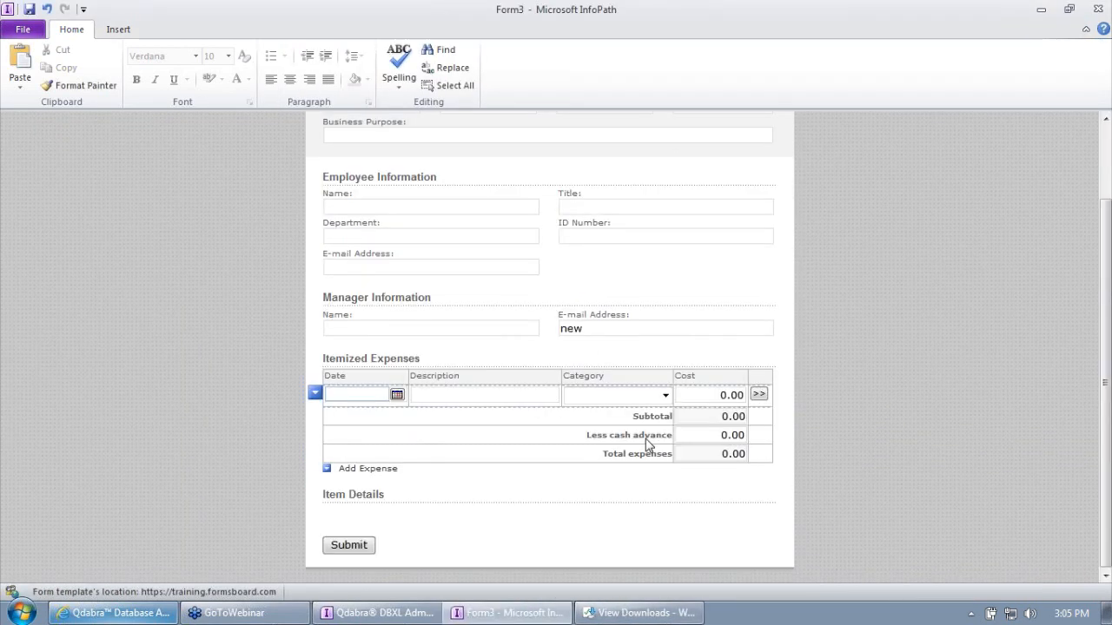
pyautogui.click(348, 545)
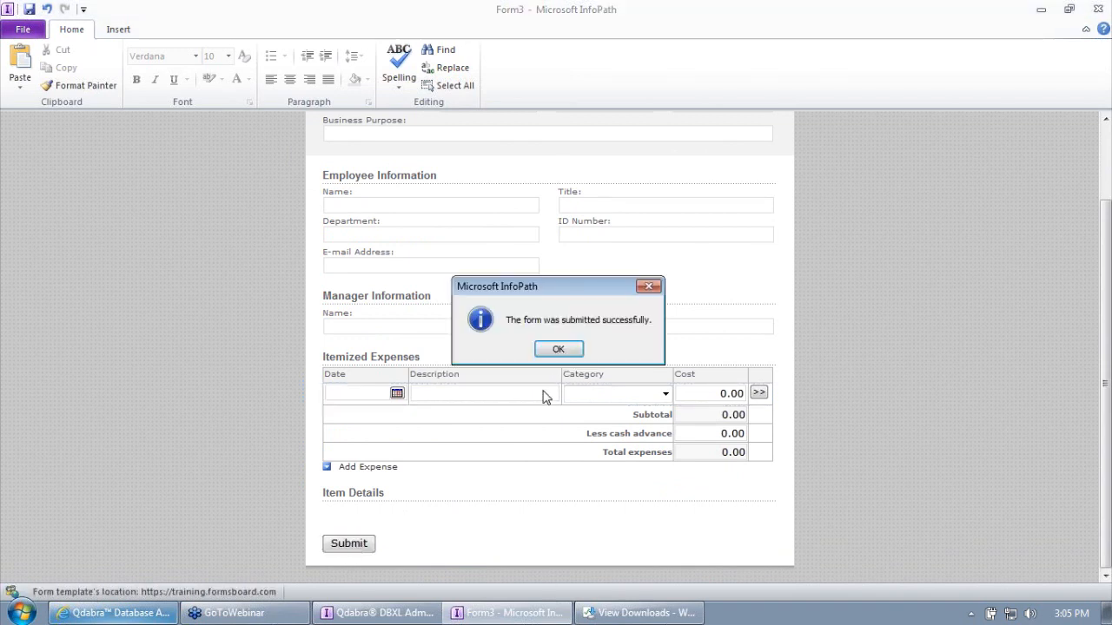
pyautogui.click(558, 348)
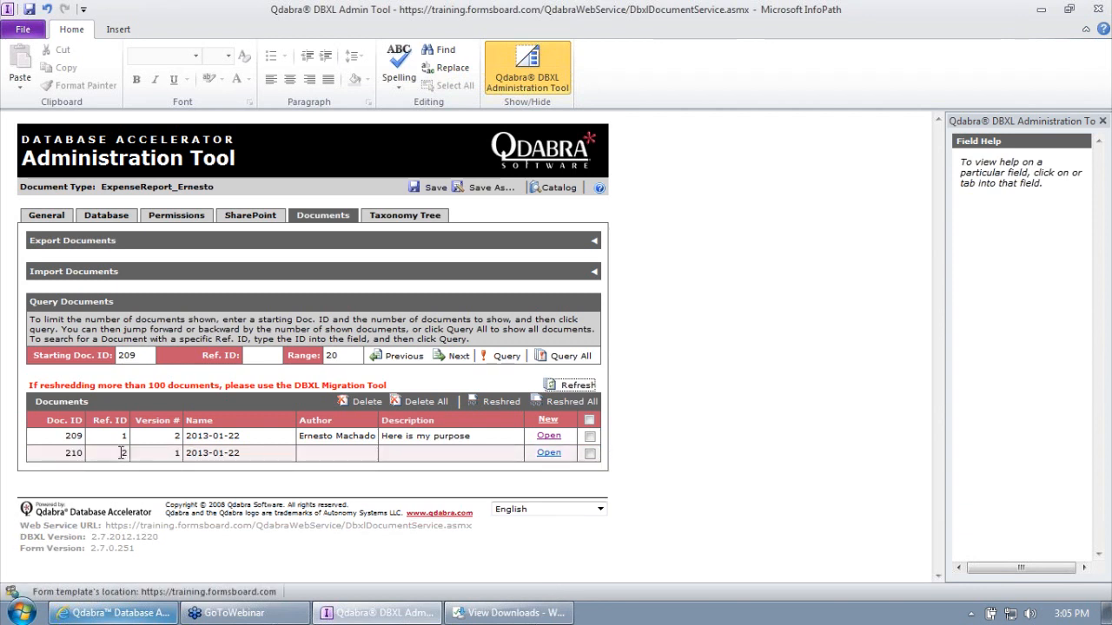
# - Inspect the list entries: new document 210's Ref. ID 2 and document ID 209
pyautogui.doubleClick(122, 453)
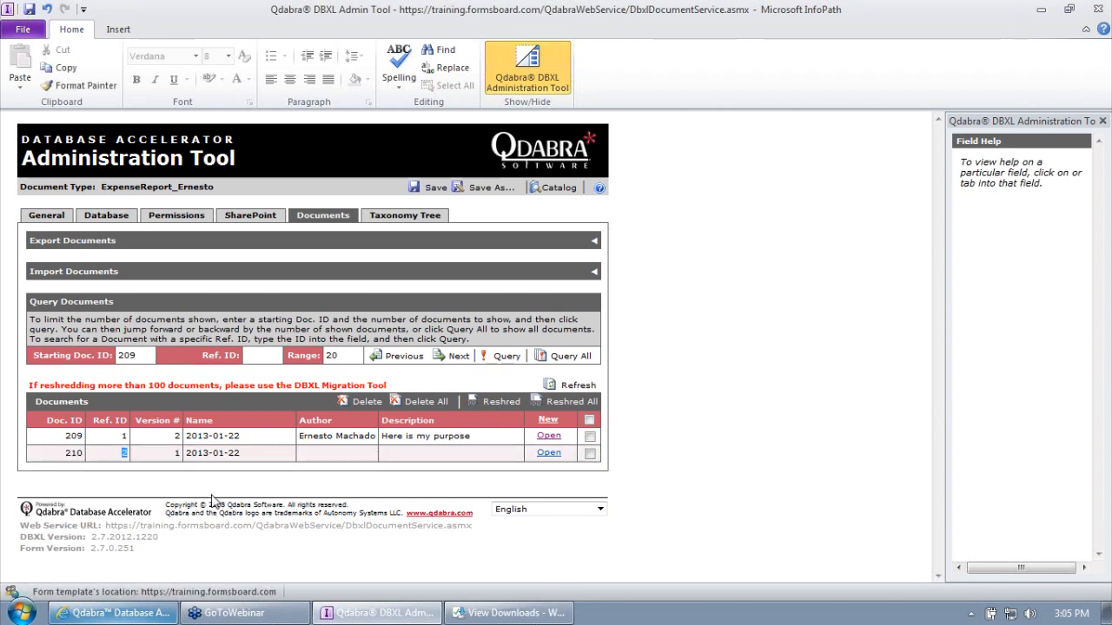
pyautogui.click(149, 450)
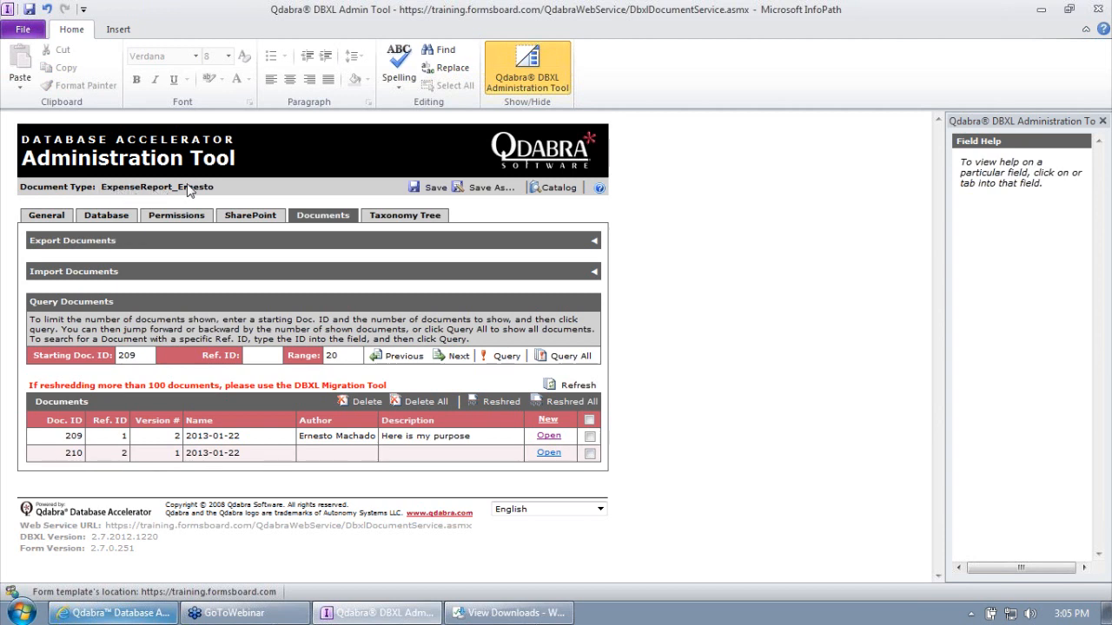
pyautogui.moveTo(66, 436); pyautogui.dragTo(88, 451)
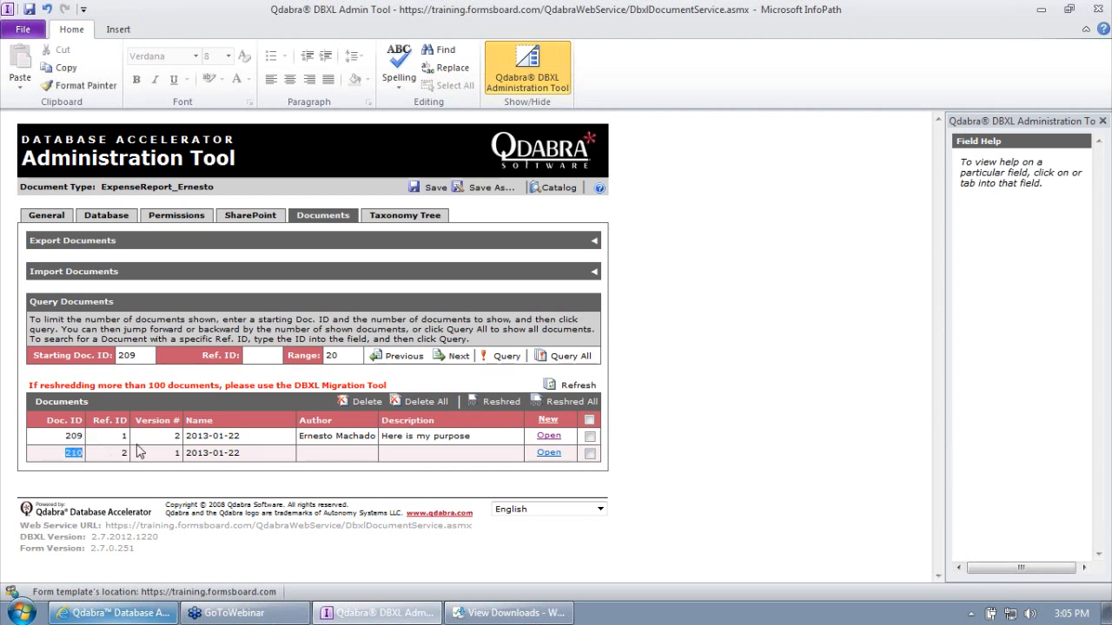
pyautogui.click(194, 453)
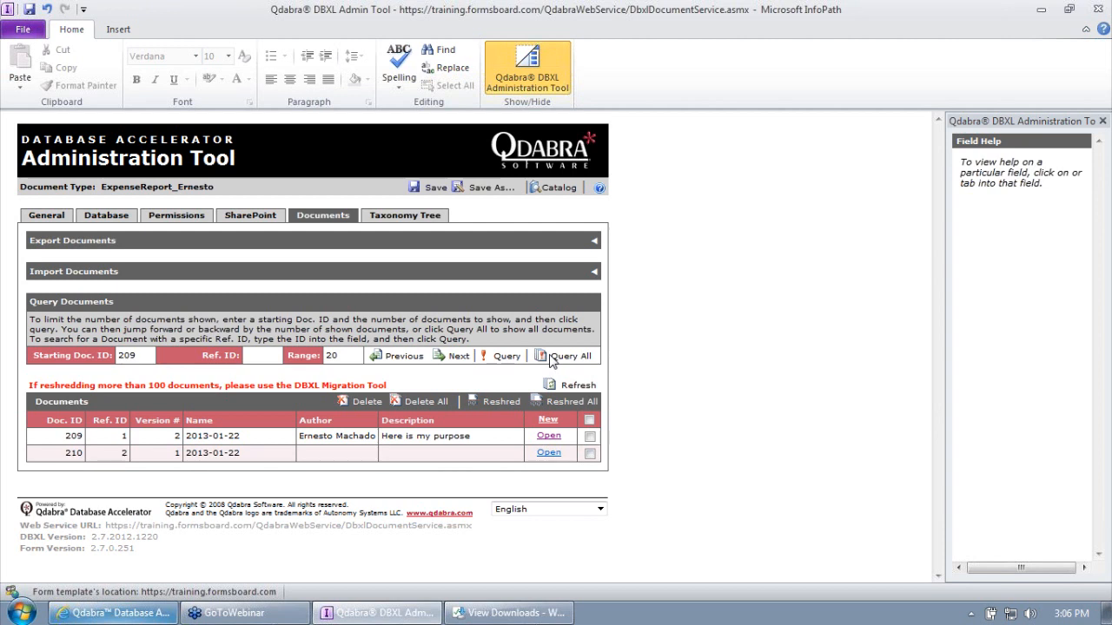
pyautogui.click(128, 356)
pyautogui.doubleClick(127, 357)
pyautogui.write('210')
pyautogui.click(506, 357)
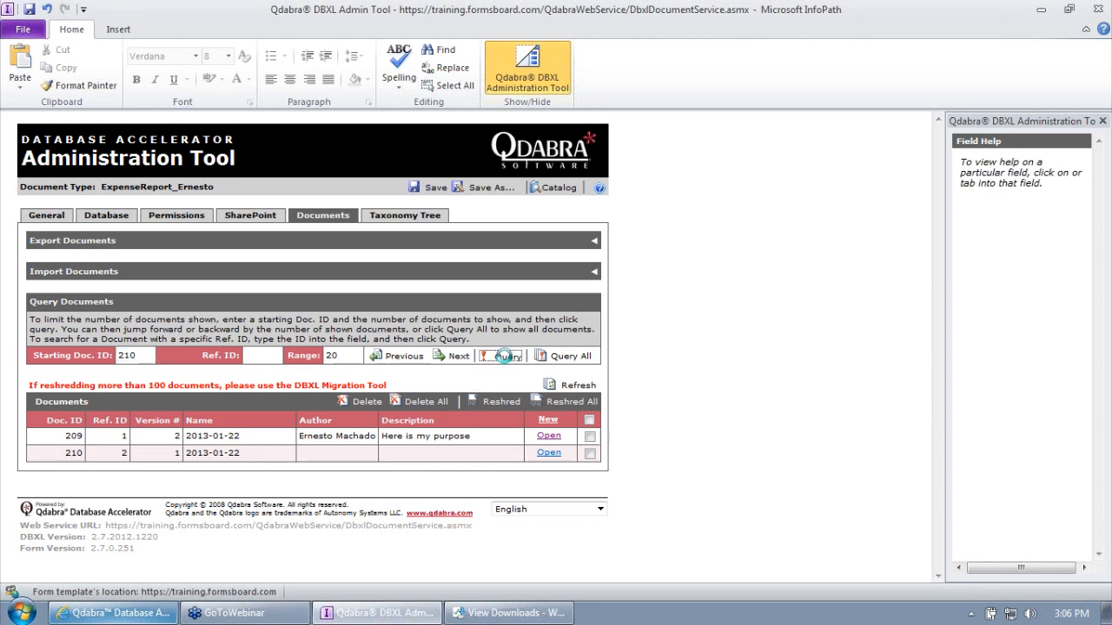
pyautogui.doubleClick(70, 436)
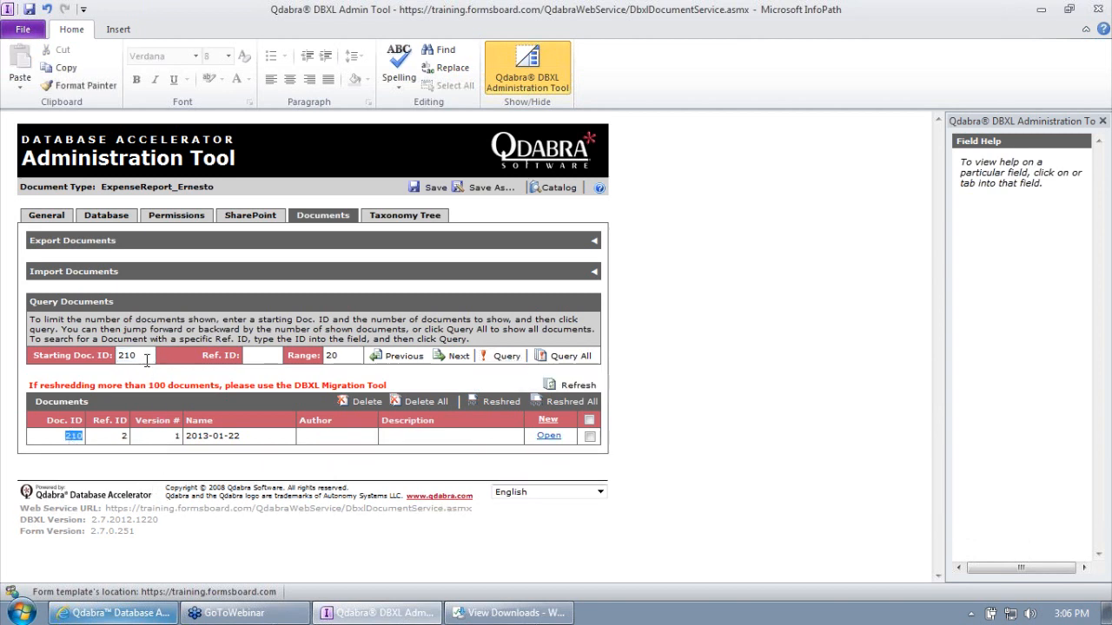
pyautogui.click(565, 357)
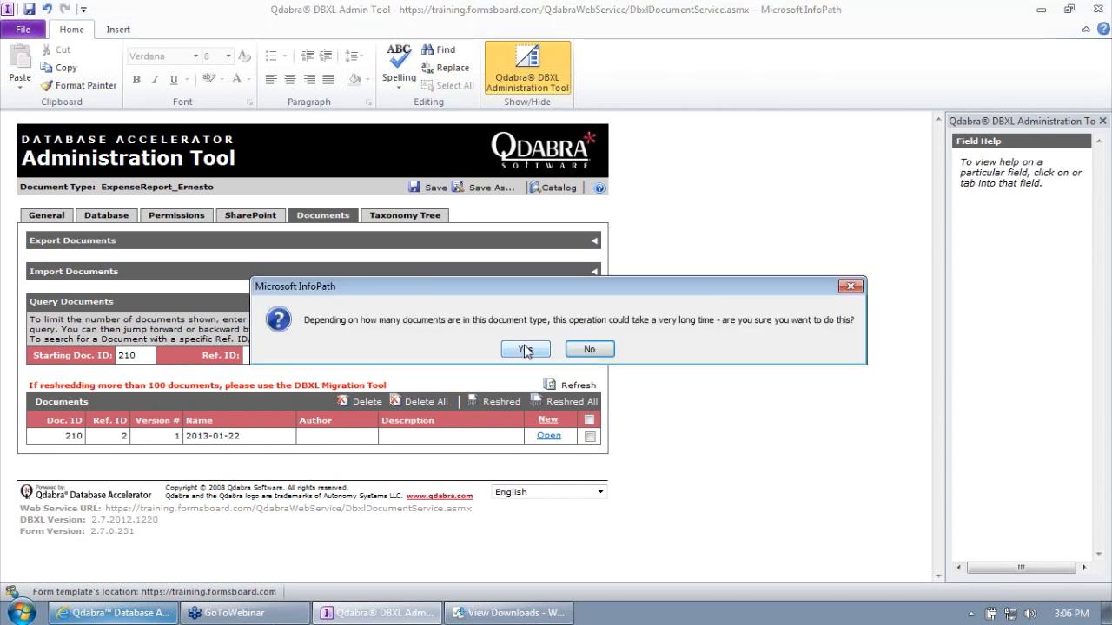
pyautogui.moveTo(510, 290); pyautogui.dragTo(437, 243)
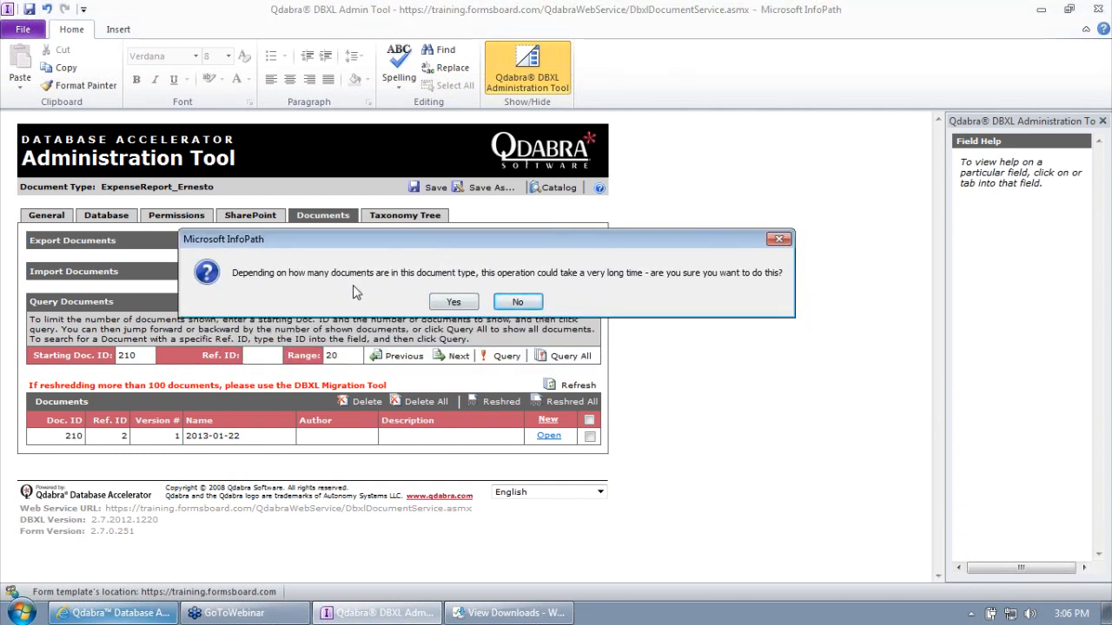
pyautogui.click(459, 302)
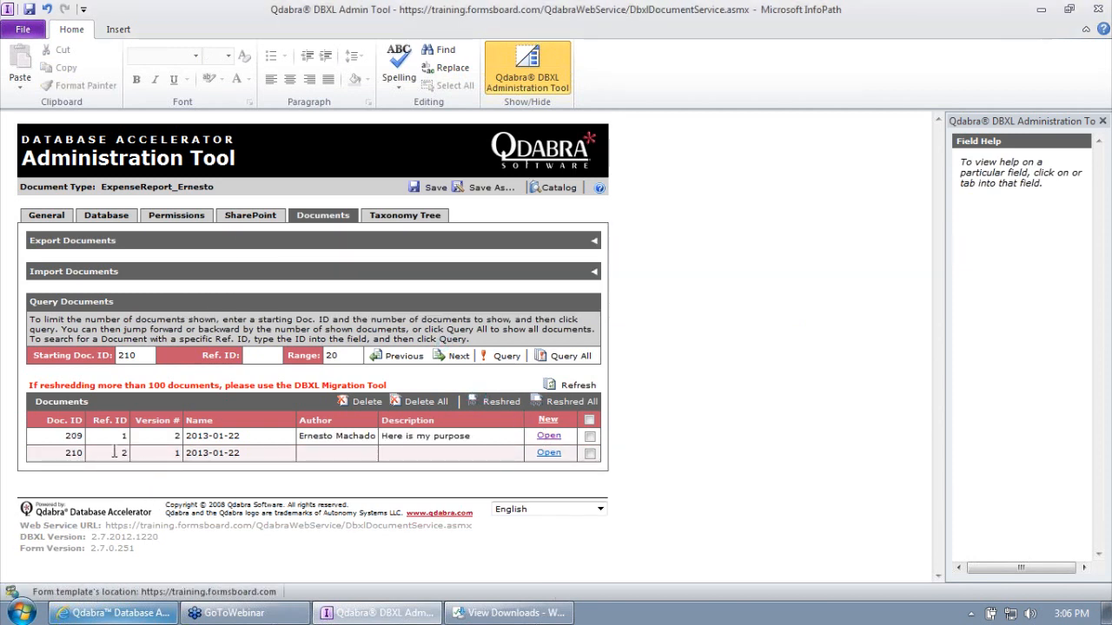
pyautogui.click(261, 355)
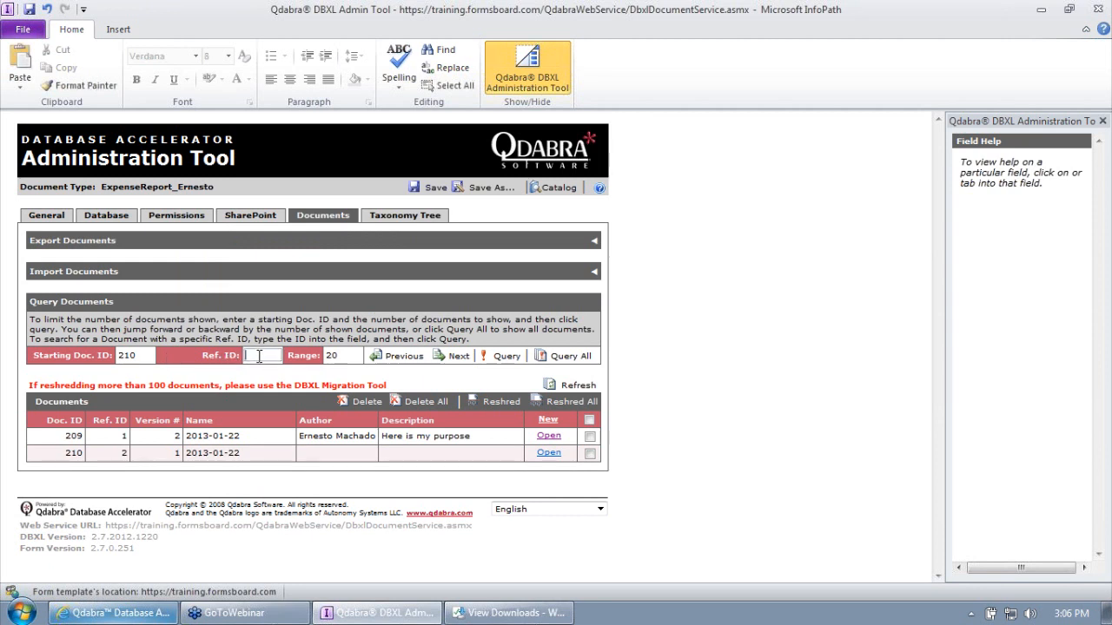
pyautogui.write('2')
pyautogui.click(119, 355)
pyautogui.press('Delete')
pyautogui.press('Delete')
pyautogui.press('Delete')
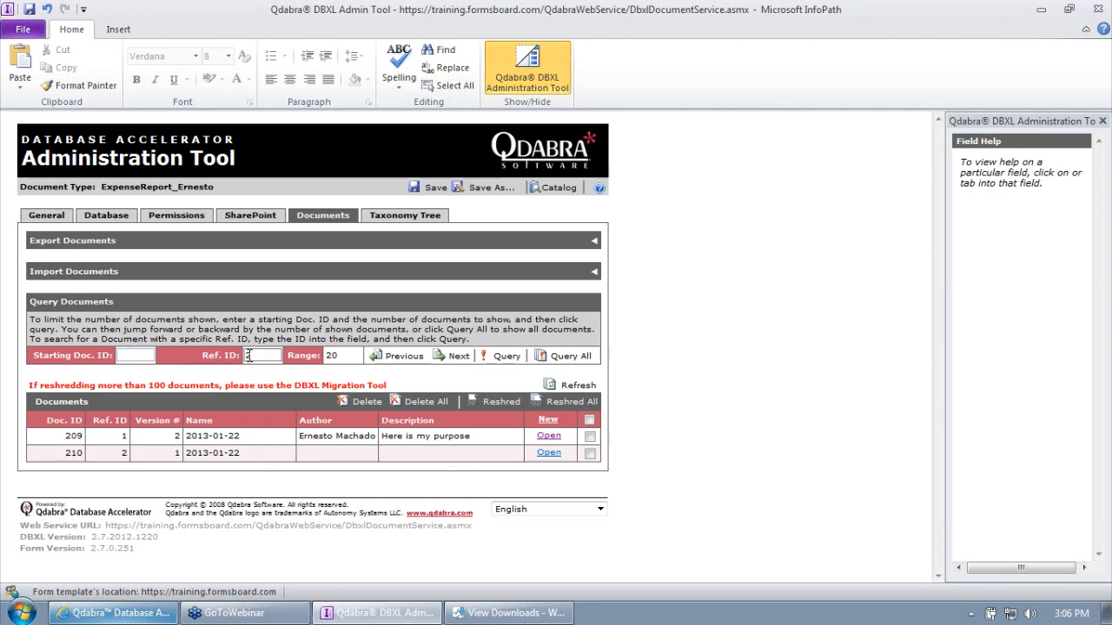
pyautogui.click(506, 357)
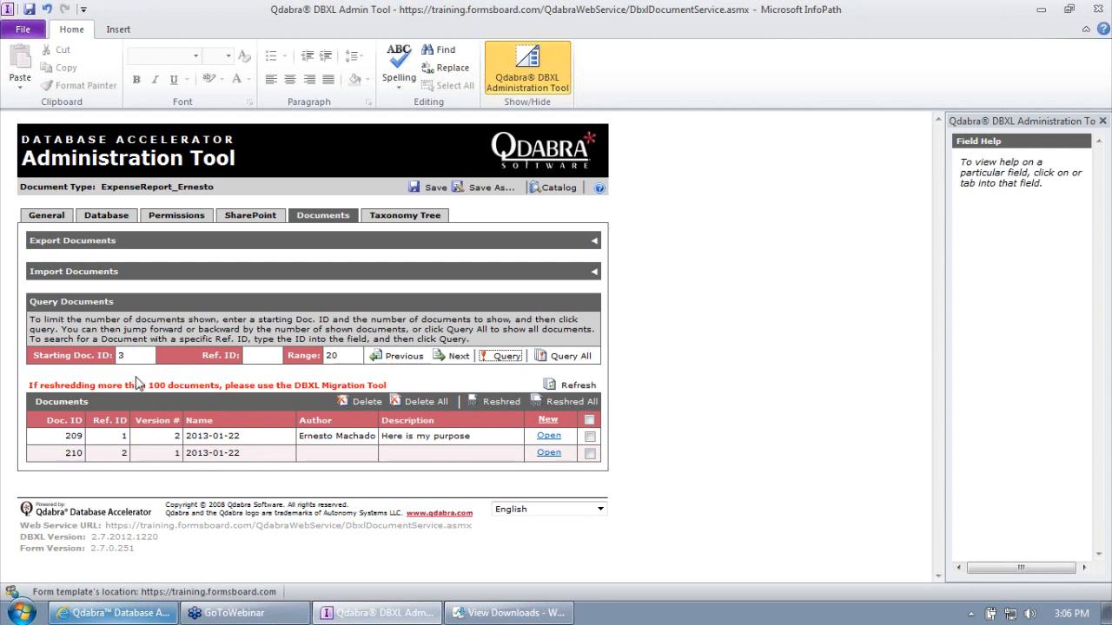
pyautogui.doubleClick(121, 357)
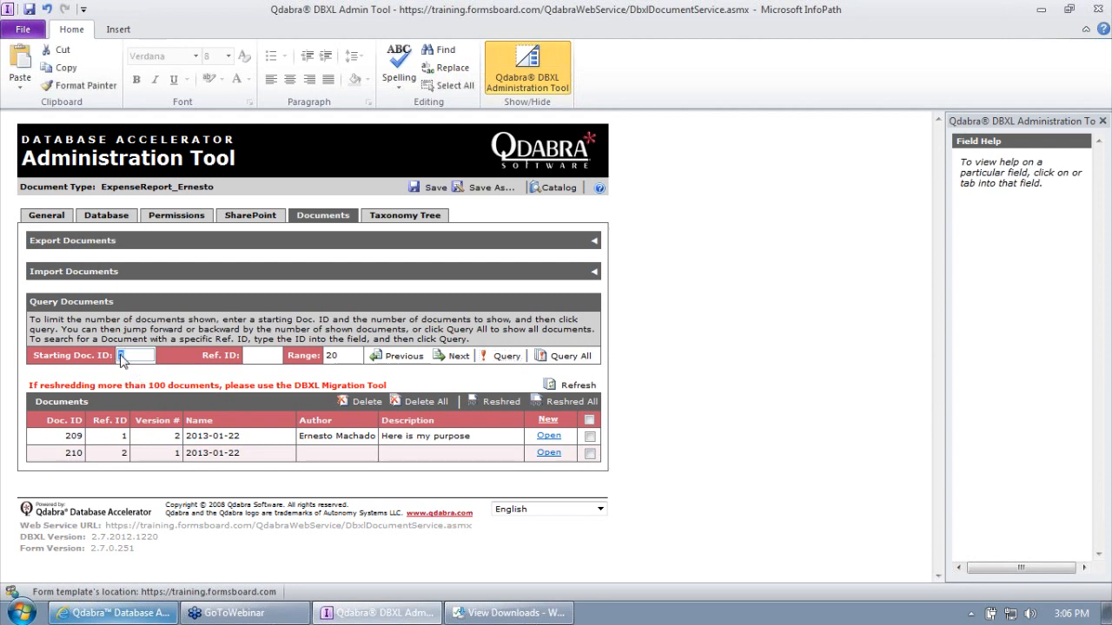
pyautogui.write('210')
pyautogui.click(486, 356)
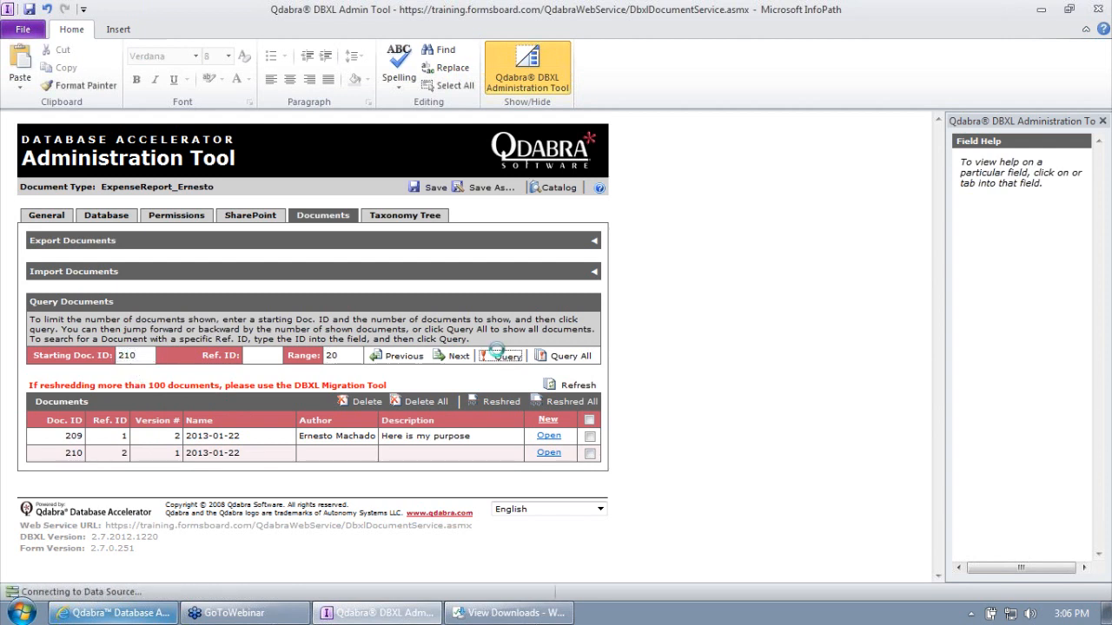
pyautogui.doubleClick(130, 356)
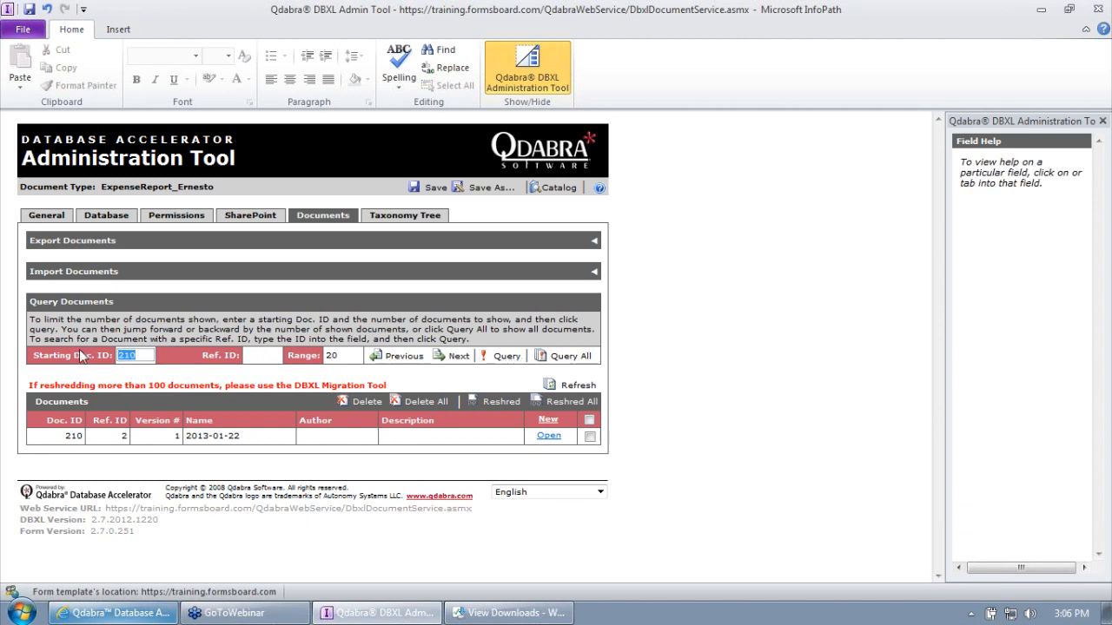
pyautogui.write('209')
pyautogui.click(497, 357)
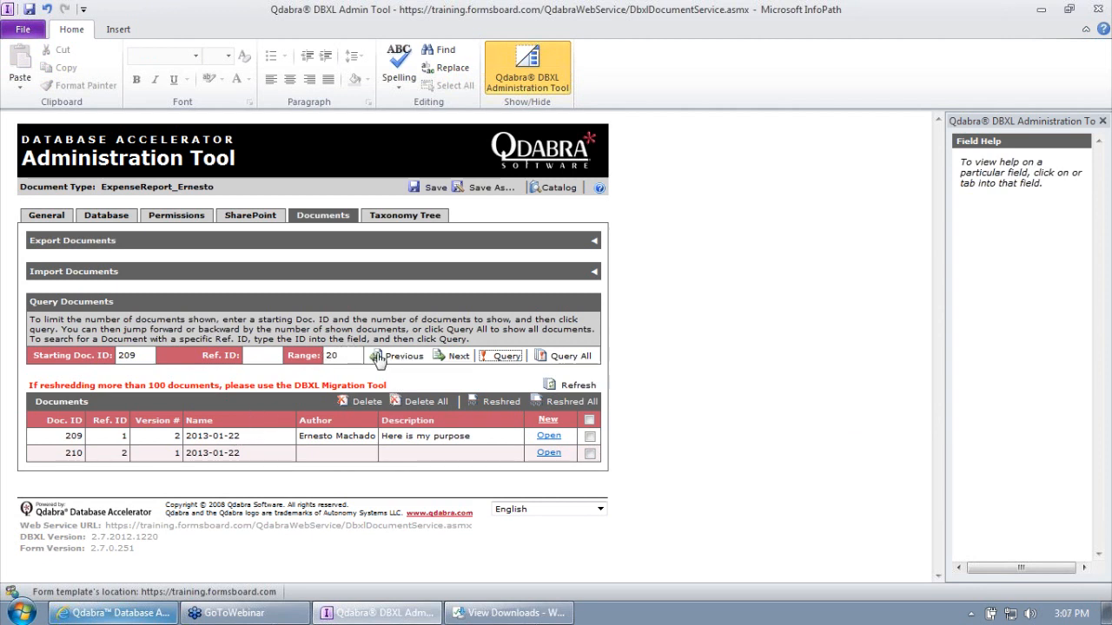
# - Check the range value 20 and the ID and author values in the document list
pyautogui.click(334, 355)
pyautogui.doubleClick(336, 356)
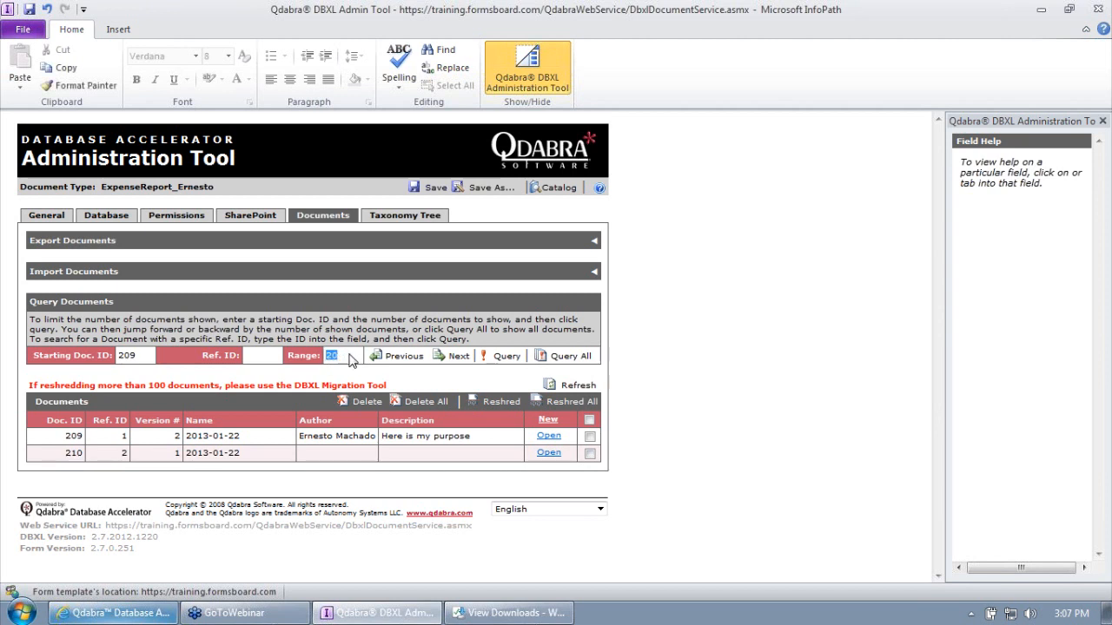
pyautogui.click(338, 362)
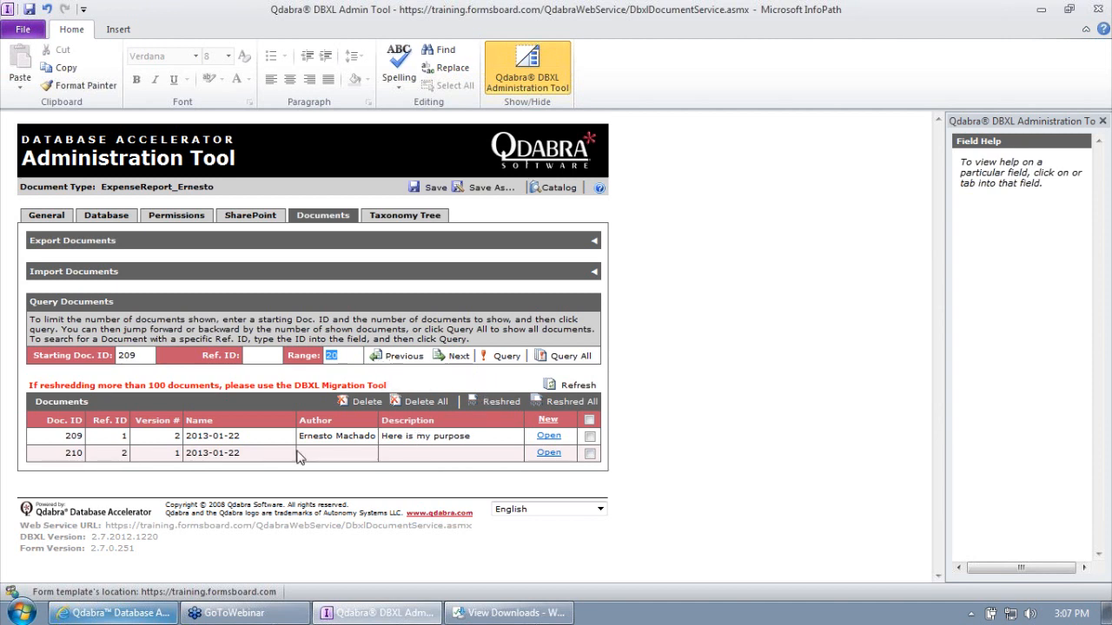
pyautogui.doubleClick(73, 452)
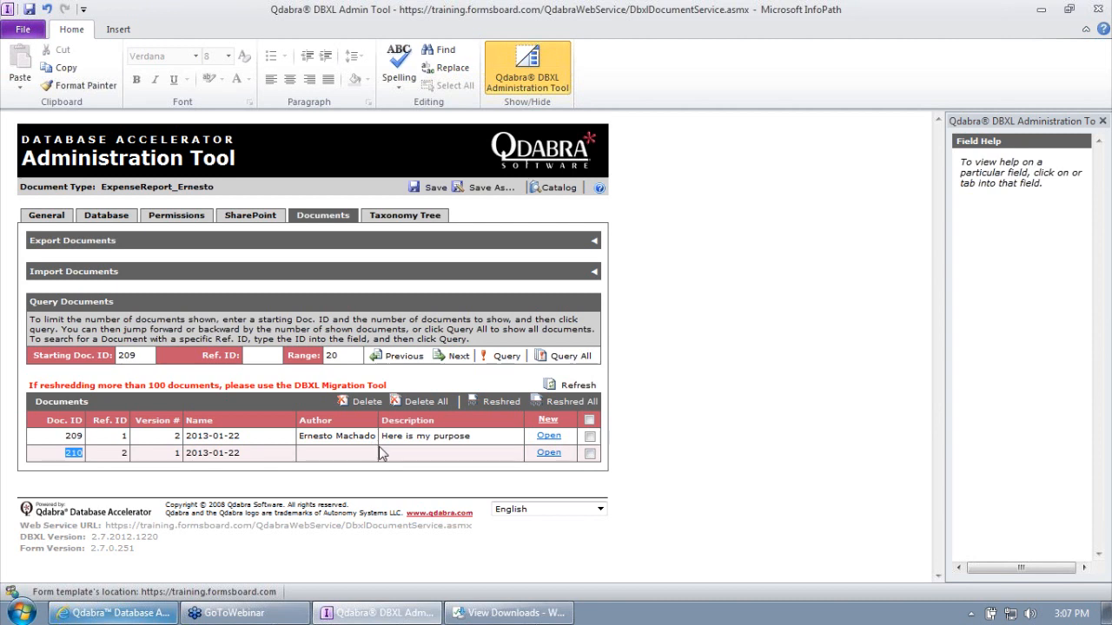
pyautogui.click(332, 436)
pyautogui.click(452, 436)
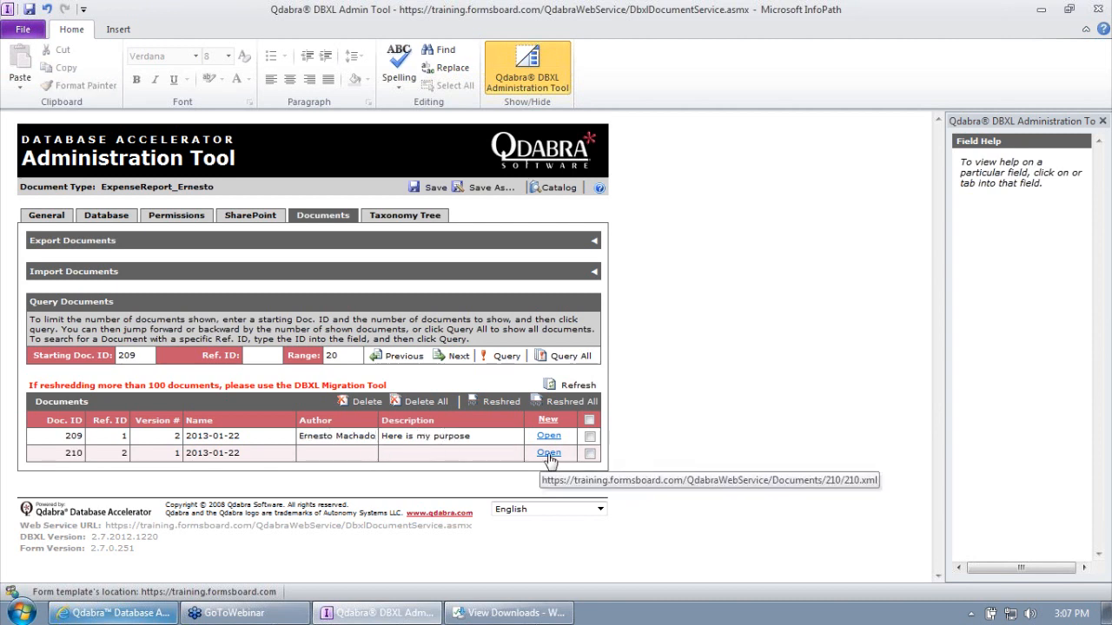
# - Delete the checked blank document 210, confirming and acknowledging the success message
pyautogui.click(589, 453)
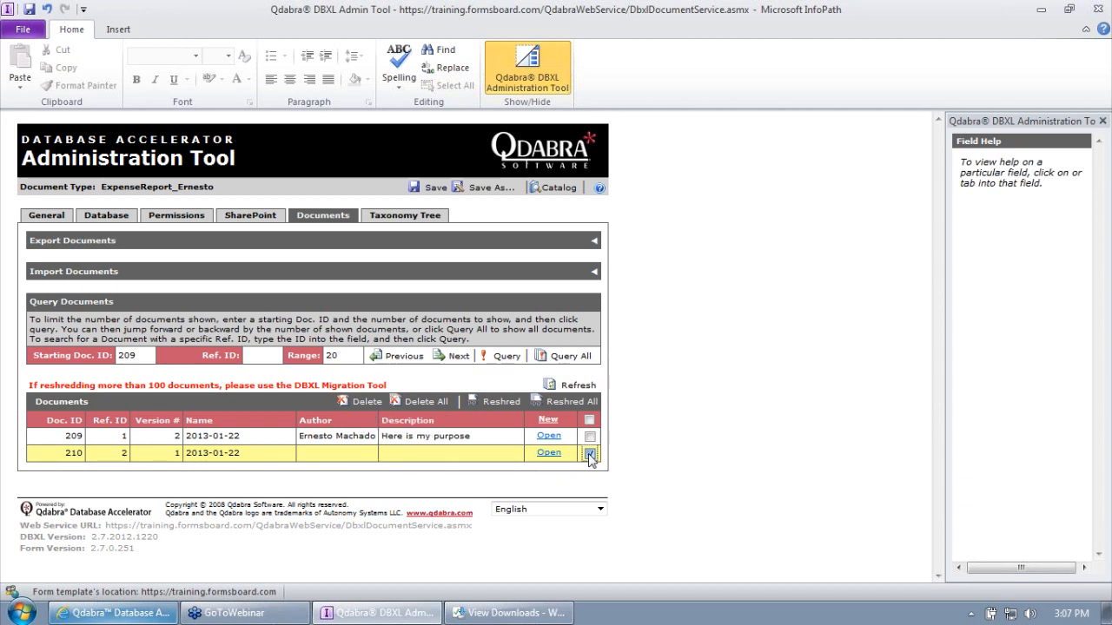
pyautogui.click(365, 401)
pyautogui.click(525, 349)
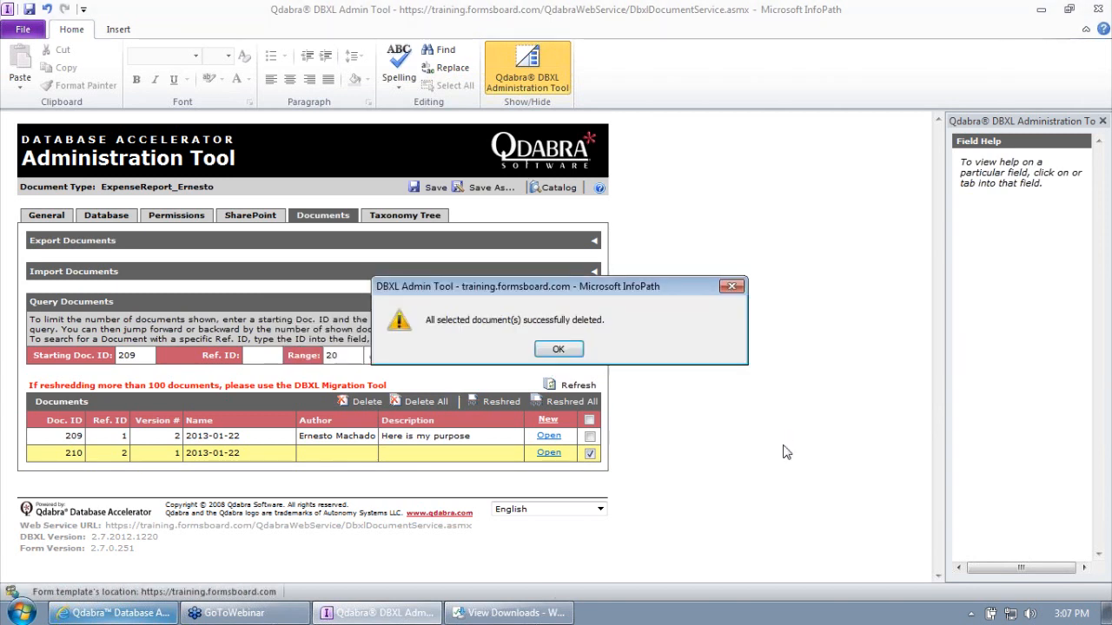
pyautogui.click(560, 349)
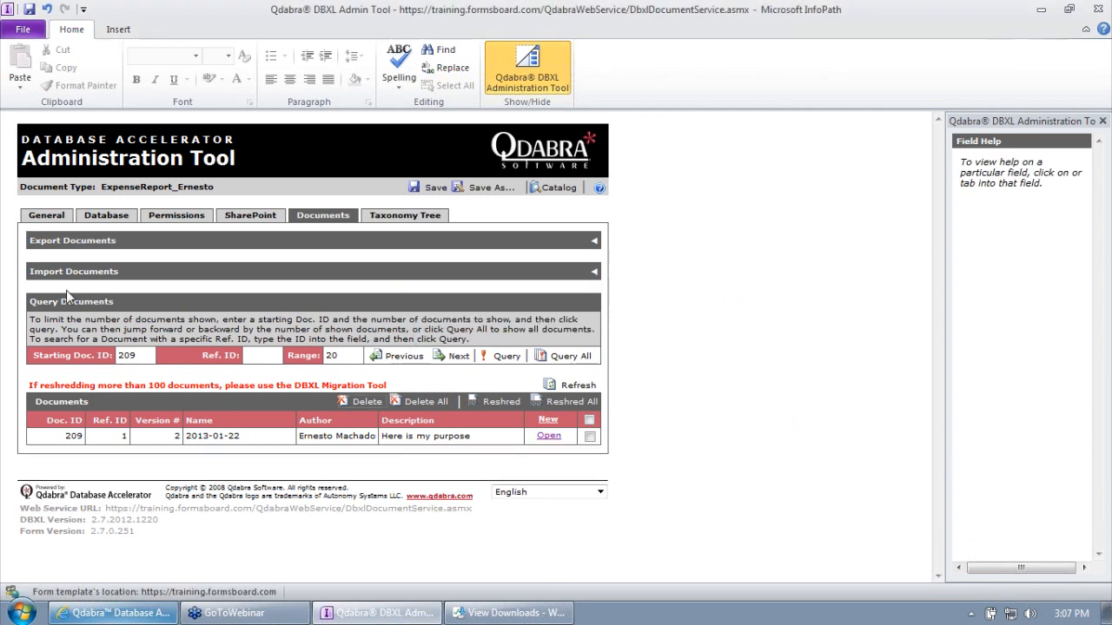
pyautogui.click(47, 217)
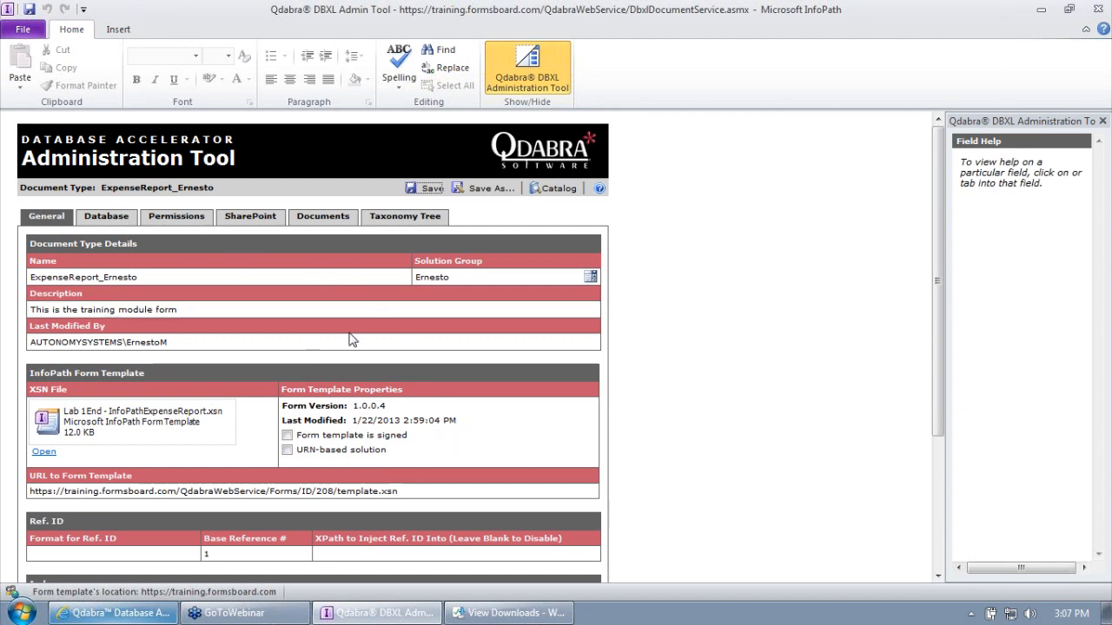
# - Copy the form template URL ending Forms/ID/208/template.xsn from the General tab
pyautogui.moveTo(403, 492); pyautogui.dragTo(35, 493)
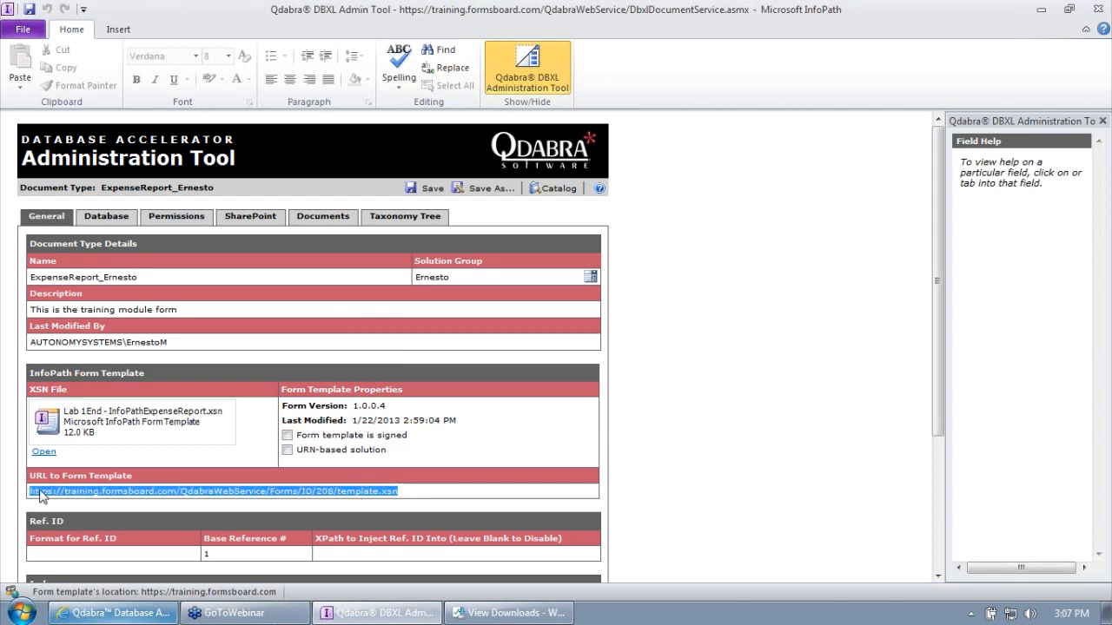
pyautogui.rightClick(104, 501)
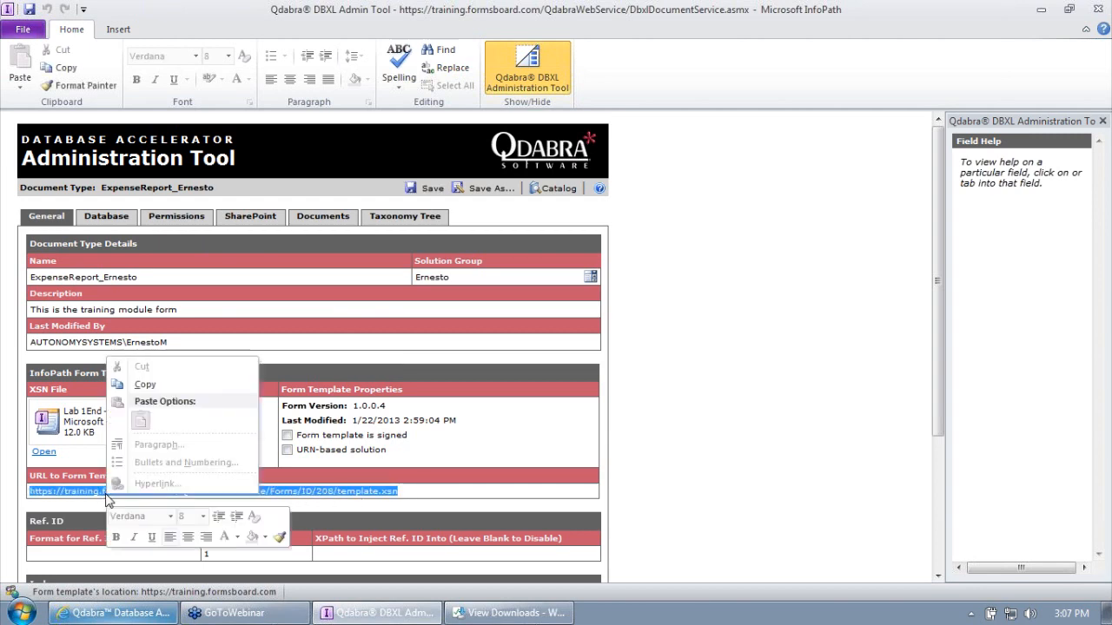
pyautogui.click(161, 384)
# - Paste the URL into Notepad, close Notepad without saving, and open the document-type catalog
pyautogui.click(21, 612)
pyautogui.click(48, 517)
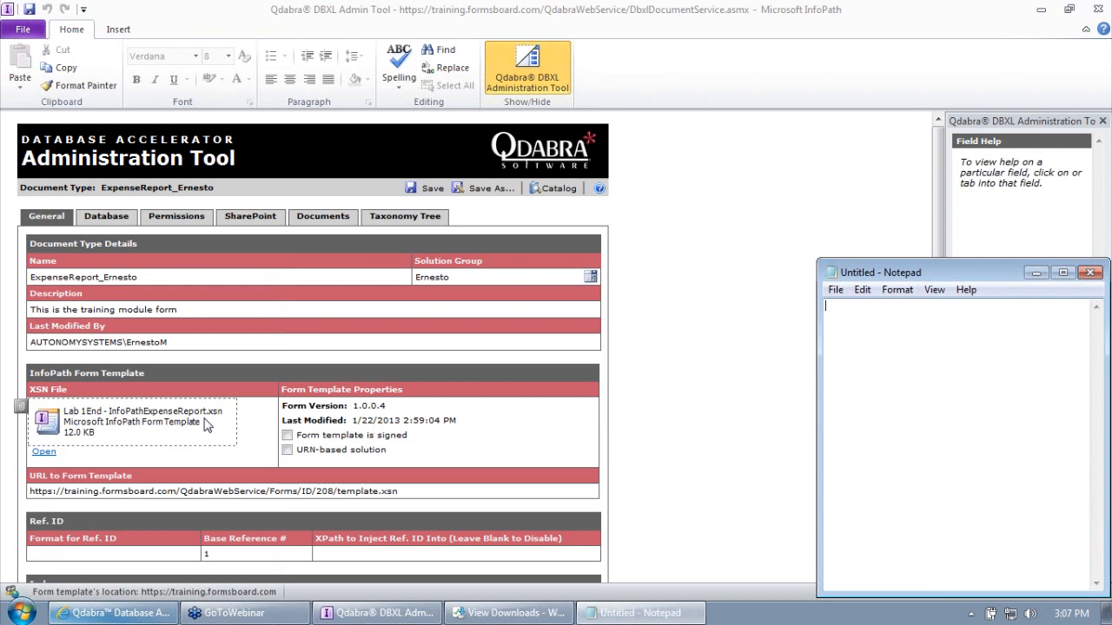
pyautogui.hotkey('ctrl', 'v')
pyautogui.moveTo(819, 260); pyautogui.dragTo(65, 207)
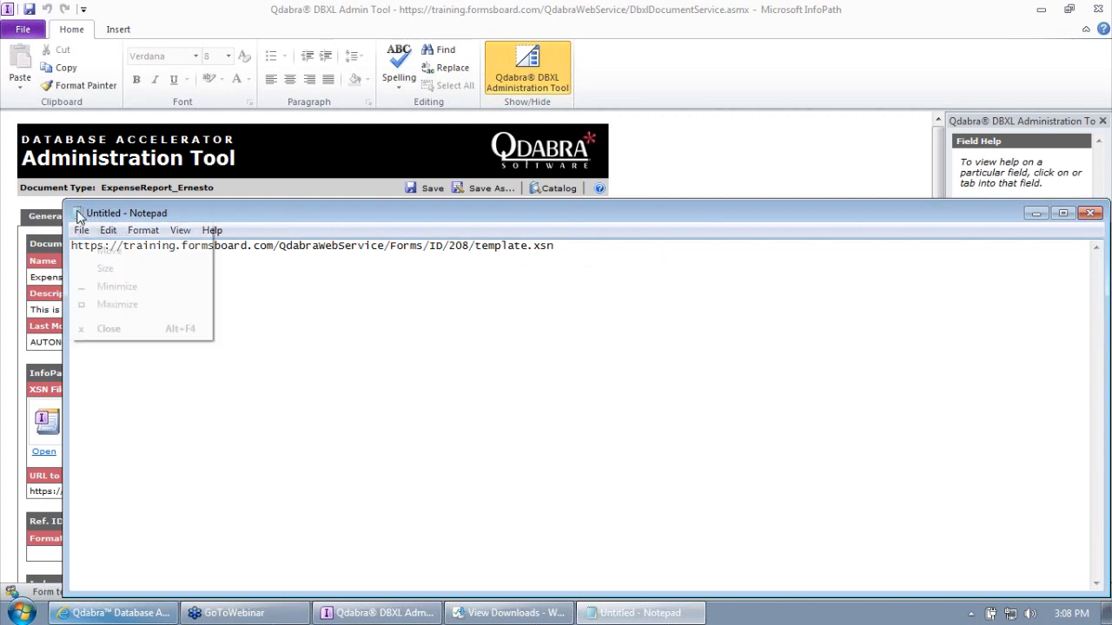
pyautogui.doubleClick(80, 213)
pyautogui.click(587, 311)
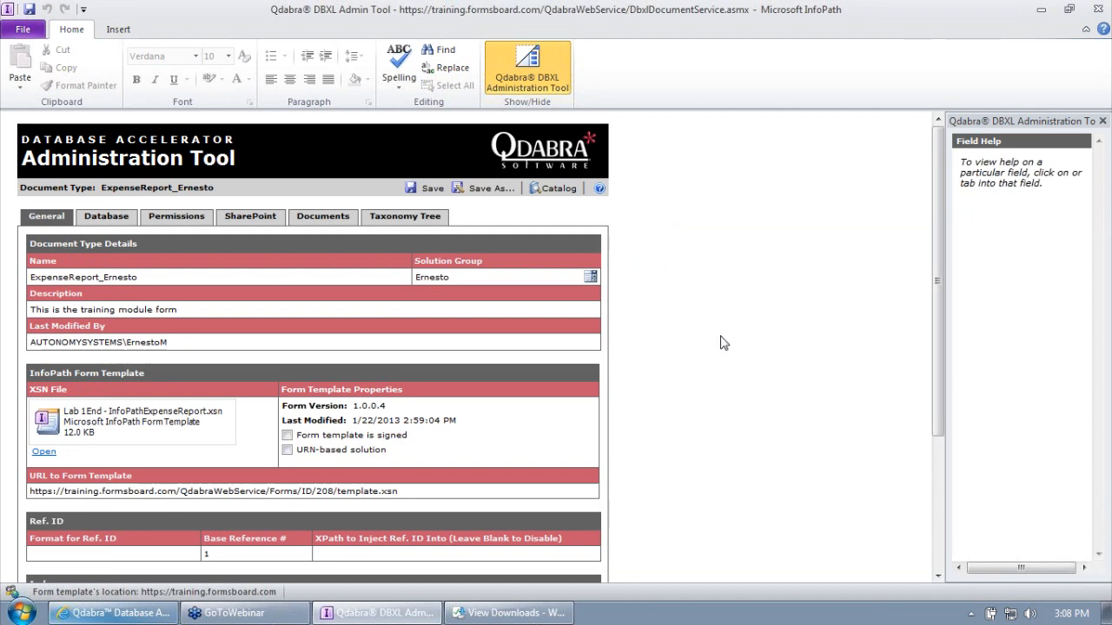
pyautogui.click(556, 189)
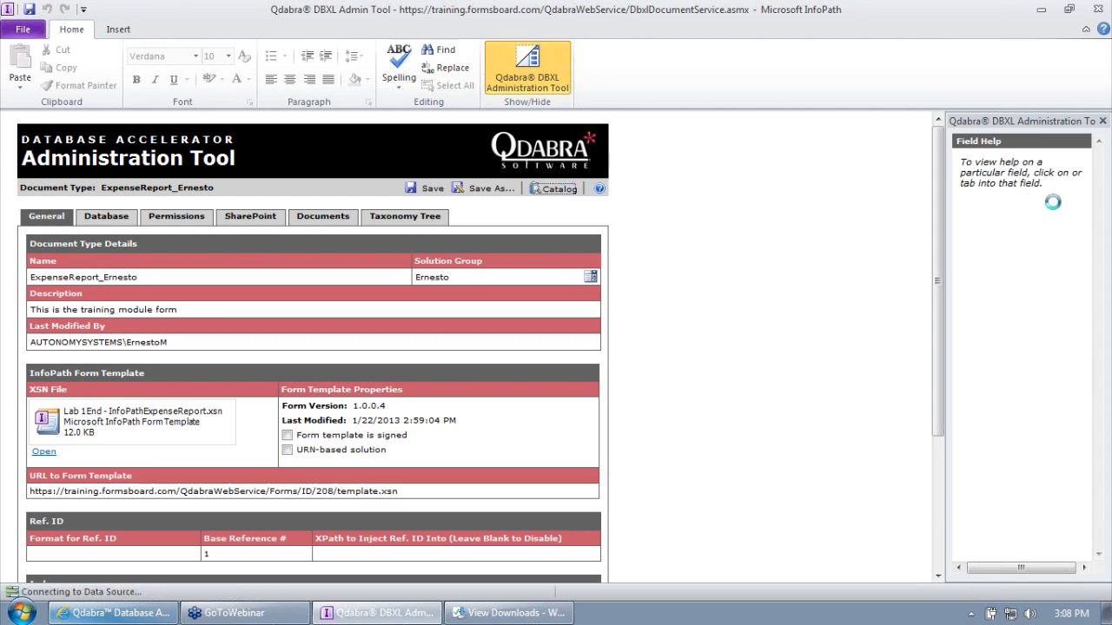